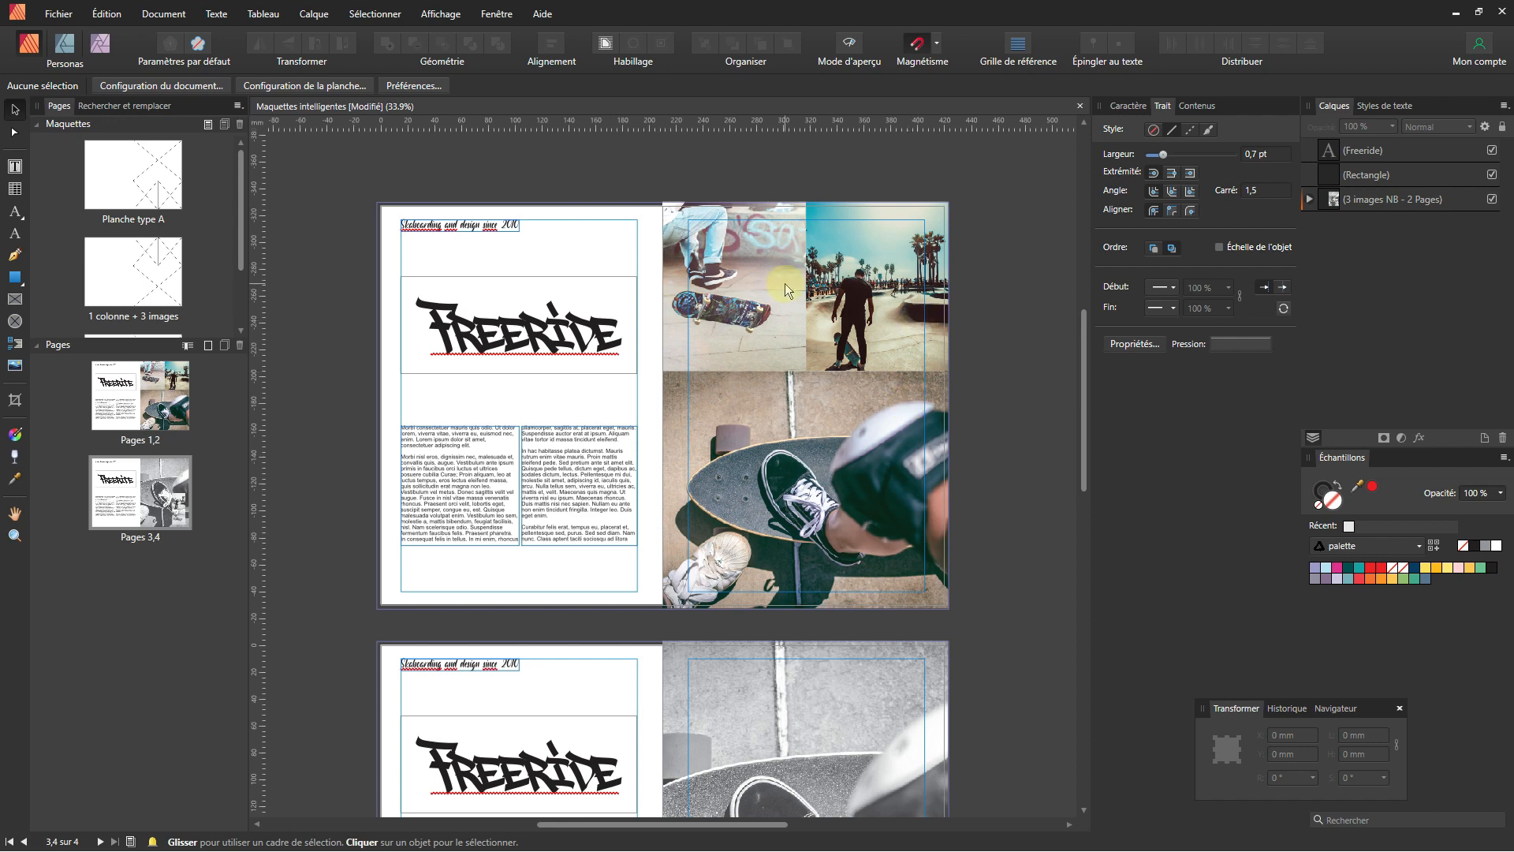
- Look over the colour spread on pages 1,2, the black-and-white spread on pages 3,4 and the list of master pages
{"action": "scroll", "coordinate": [701, 499], "scroll_direction": "down", "scroll_amount": 3}
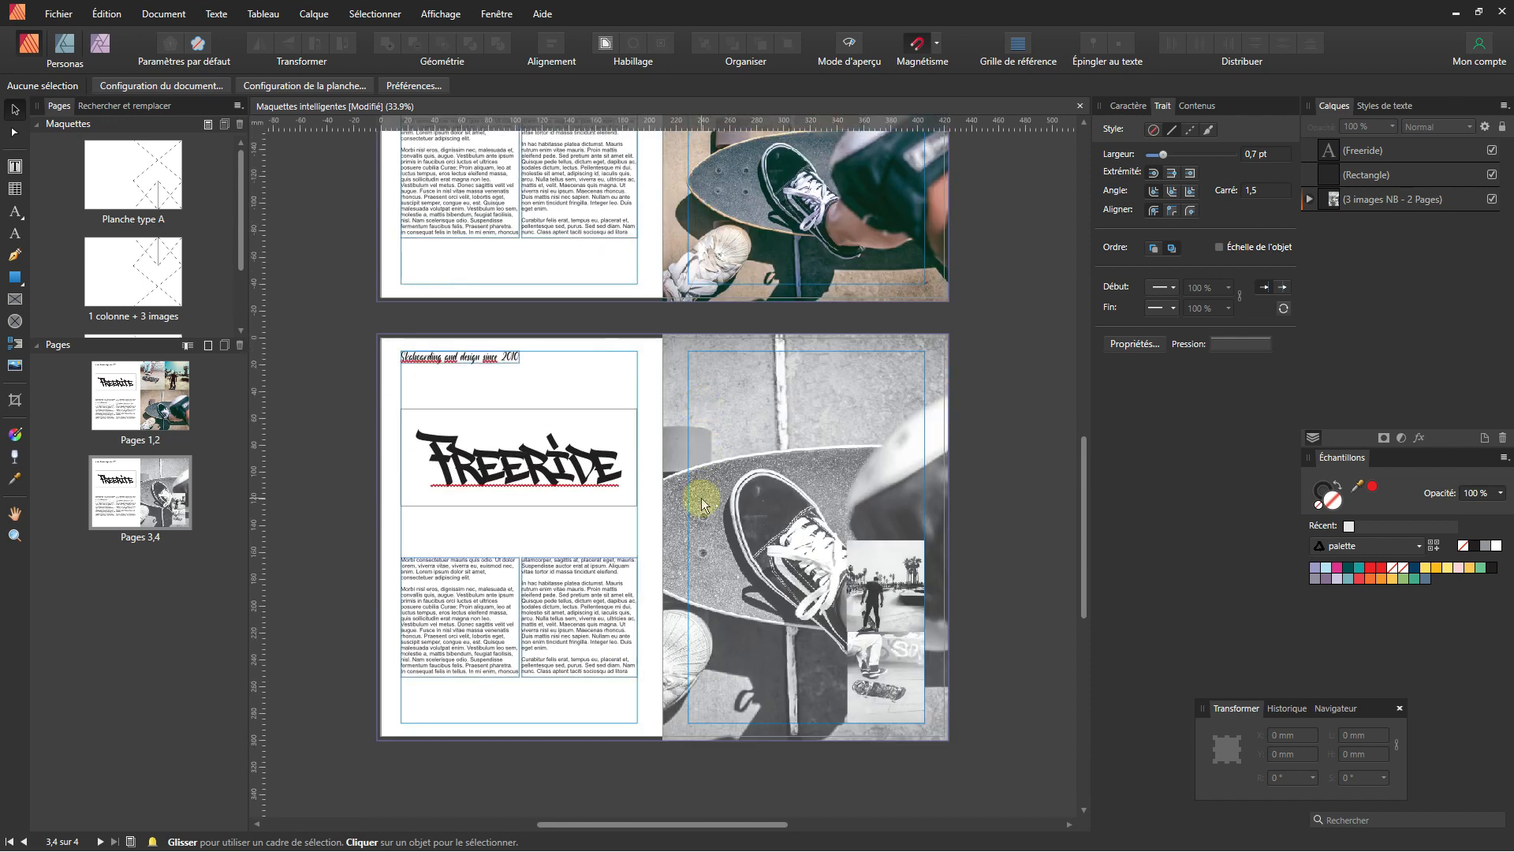
{"action": "scroll", "coordinate": [702, 498], "scroll_direction": "up", "scroll_amount": 4}
{"action": "scroll", "coordinate": [784, 411], "scroll_direction": "down", "scroll_amount": 2}
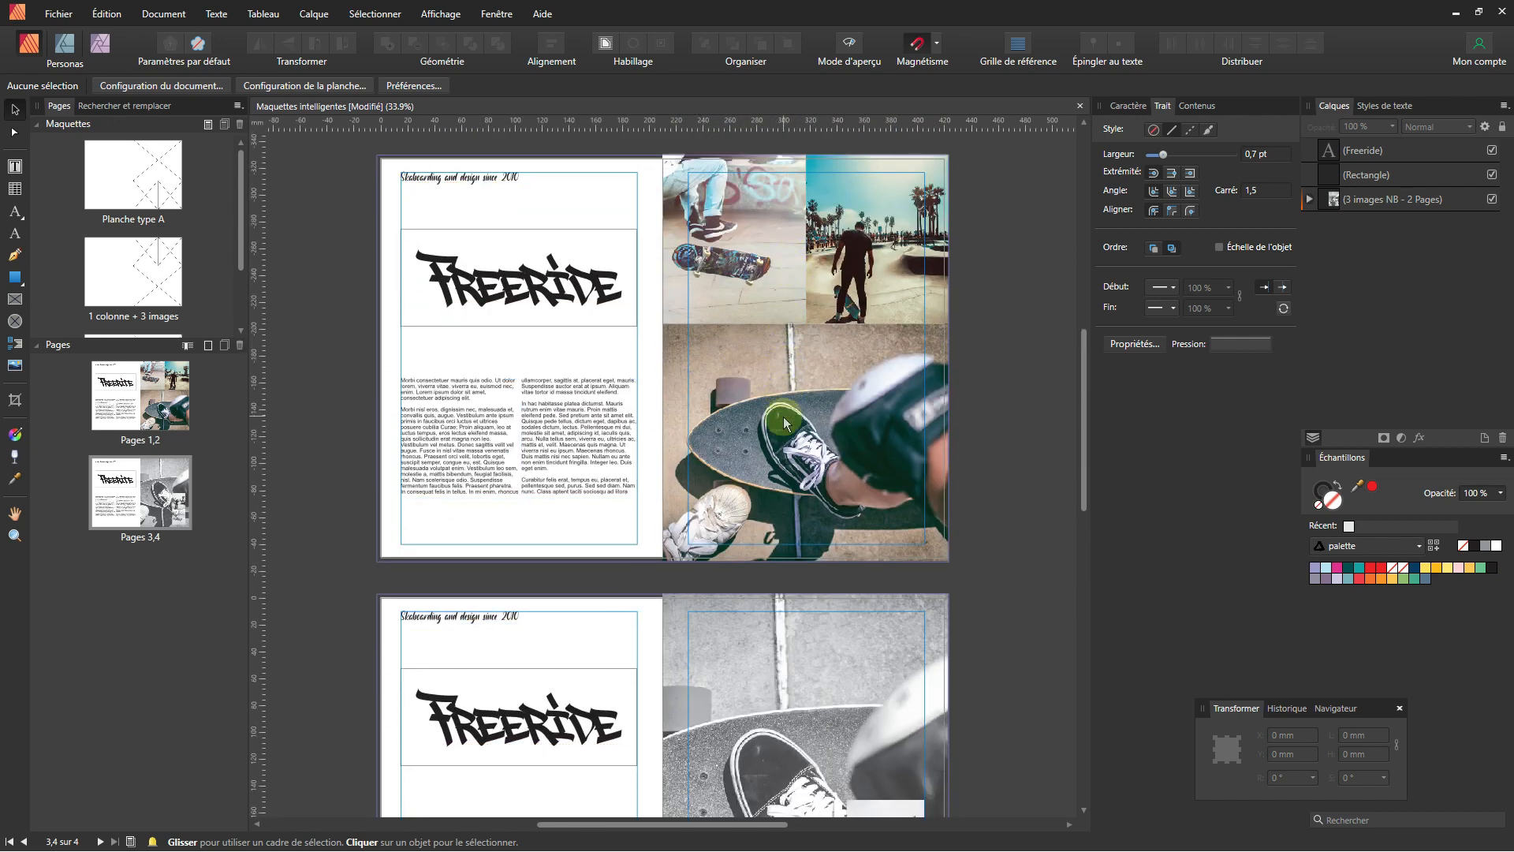
{"action": "scroll", "coordinate": [783, 416], "scroll_direction": "down", "scroll_amount": 2}
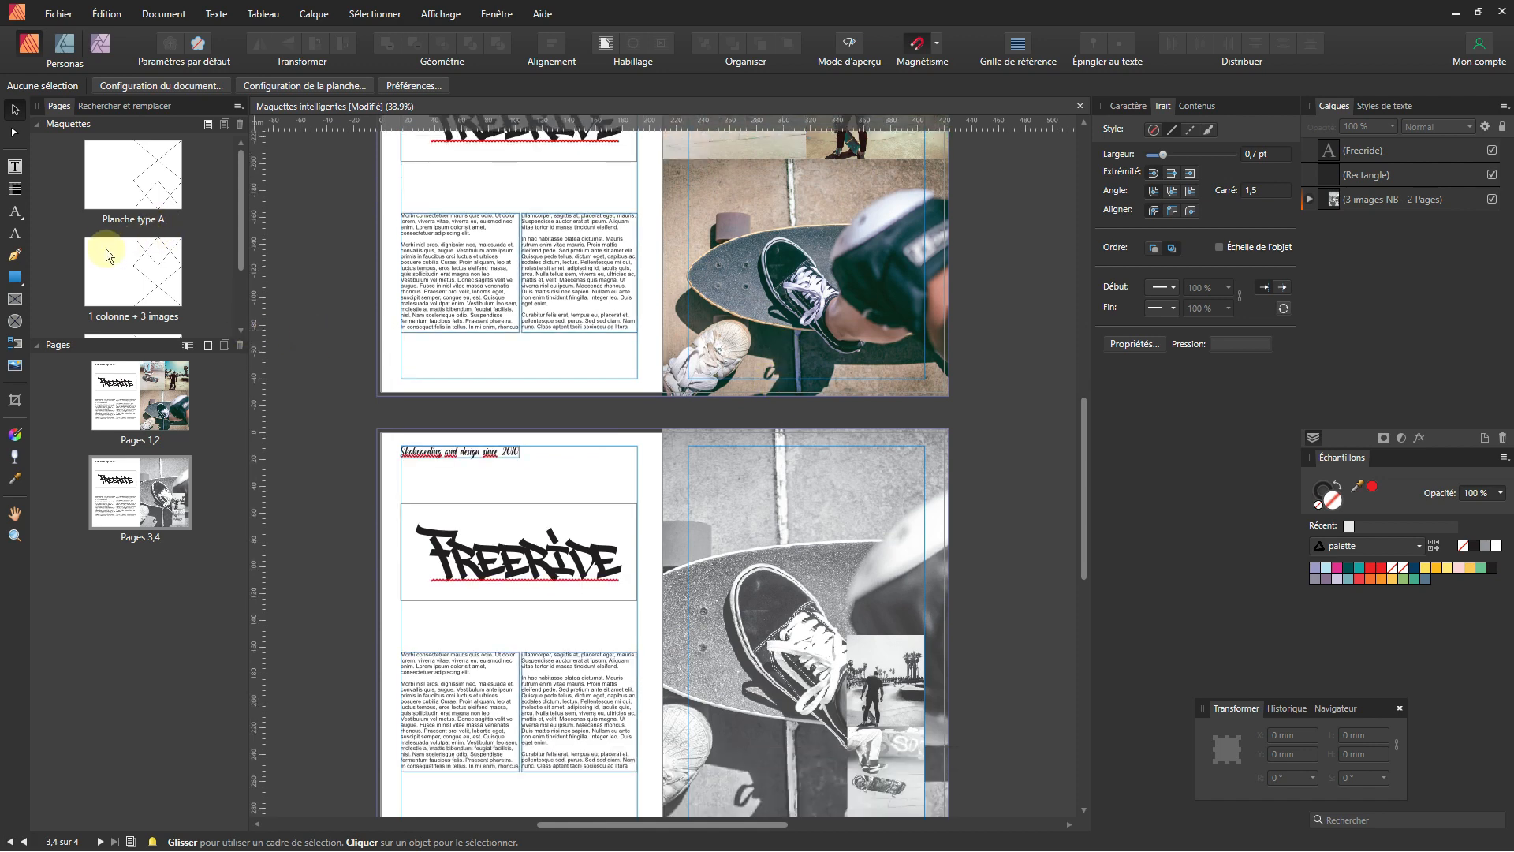
{"action": "scroll", "coordinate": [110, 256], "scroll_direction": "down", "scroll_amount": 3}
{"action": "scroll", "coordinate": [117, 272], "scroll_direction": "up", "scroll_amount": 3}
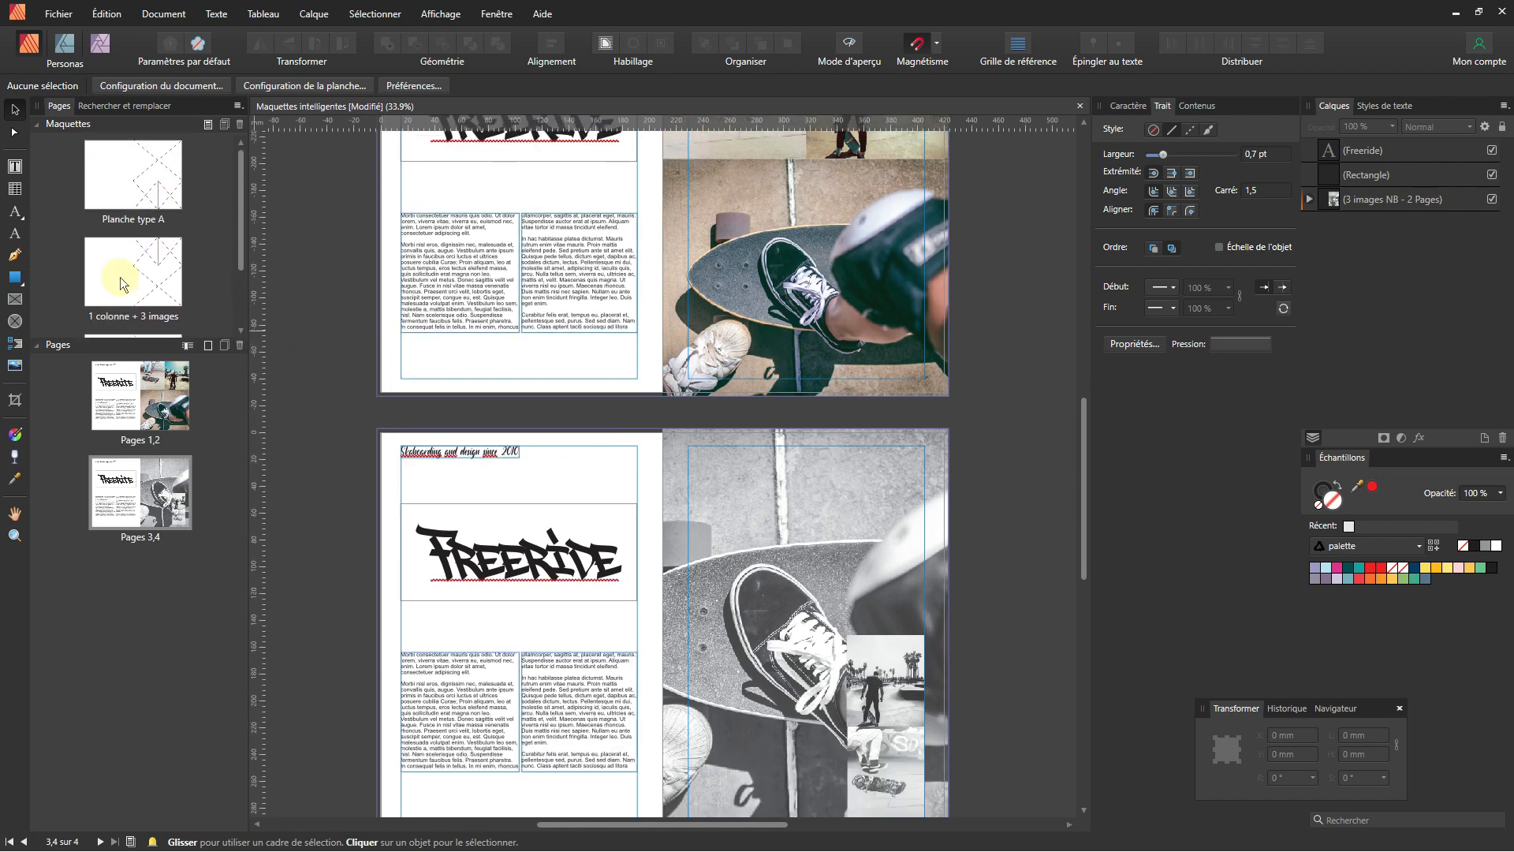
- Open the Planche type A master and inspect its picture frames and its two text frames
{"action": "double_click", "coordinate": [137, 207]}
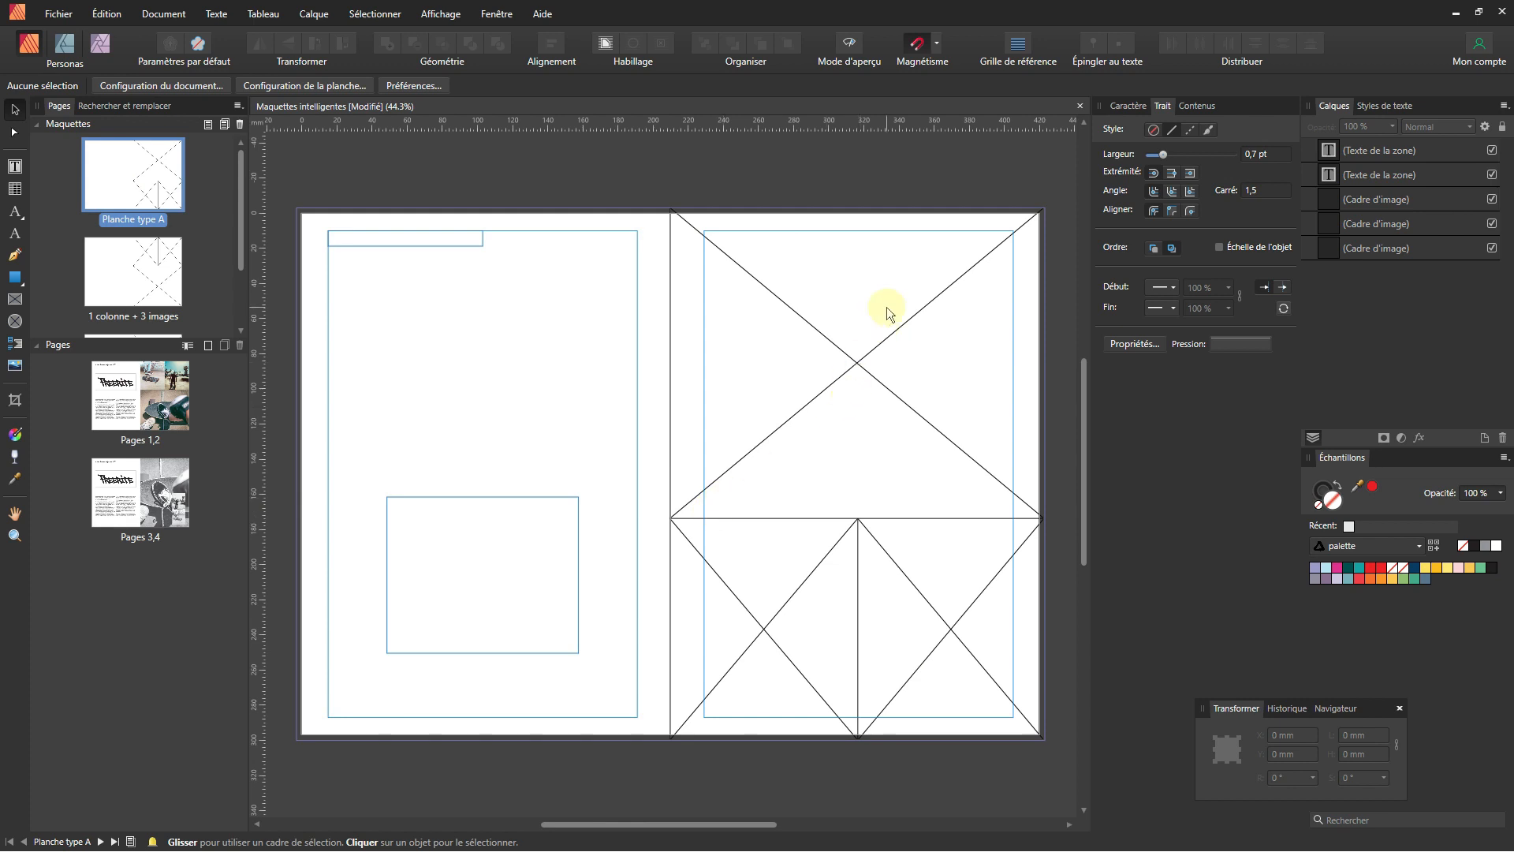
{"action": "left_click", "coordinate": [863, 354]}
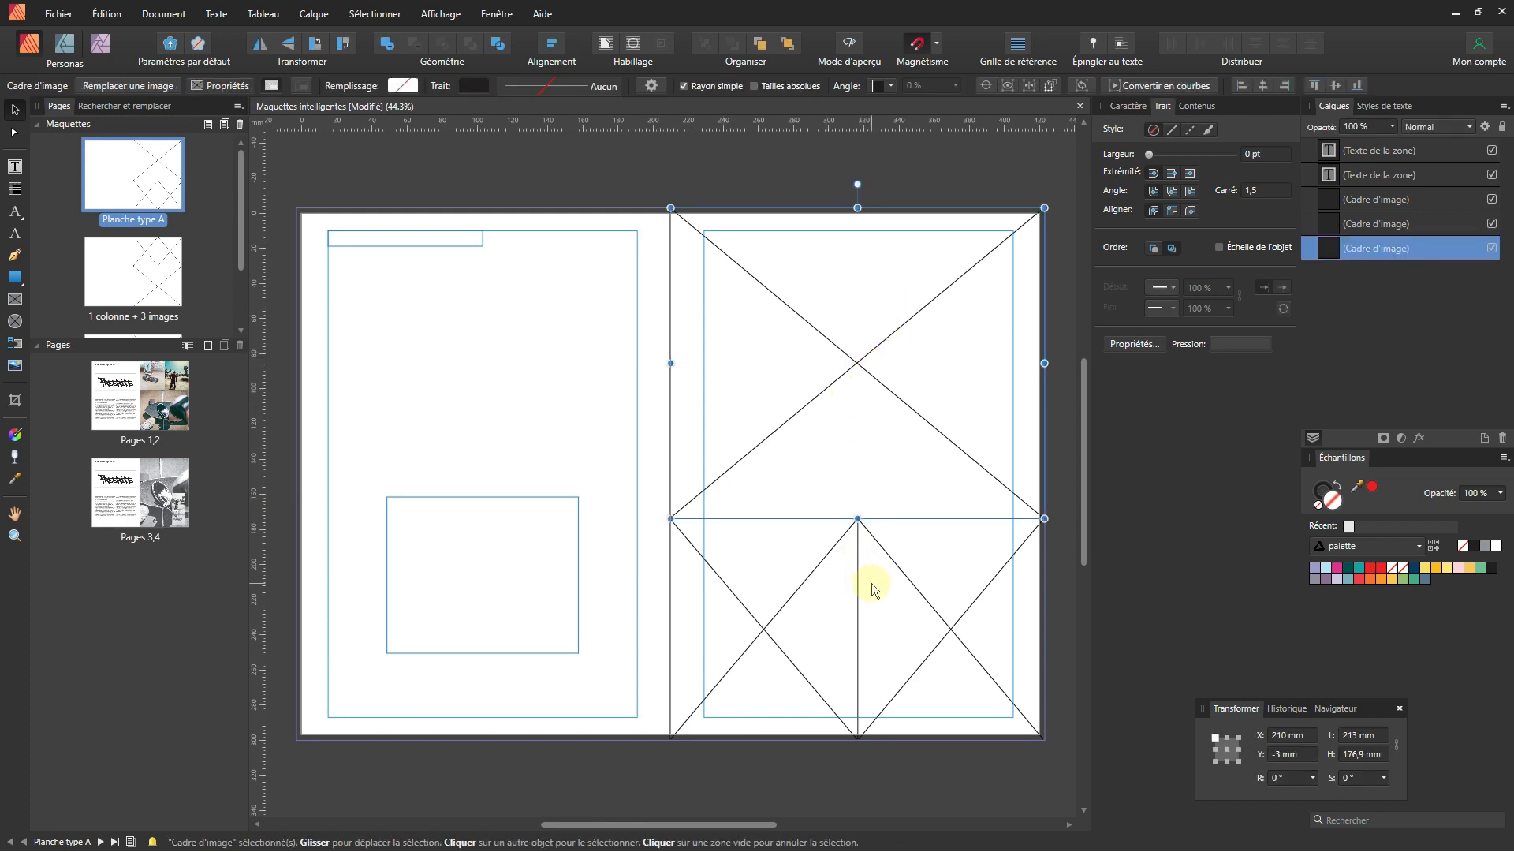
{"action": "left_click", "coordinate": [823, 564]}
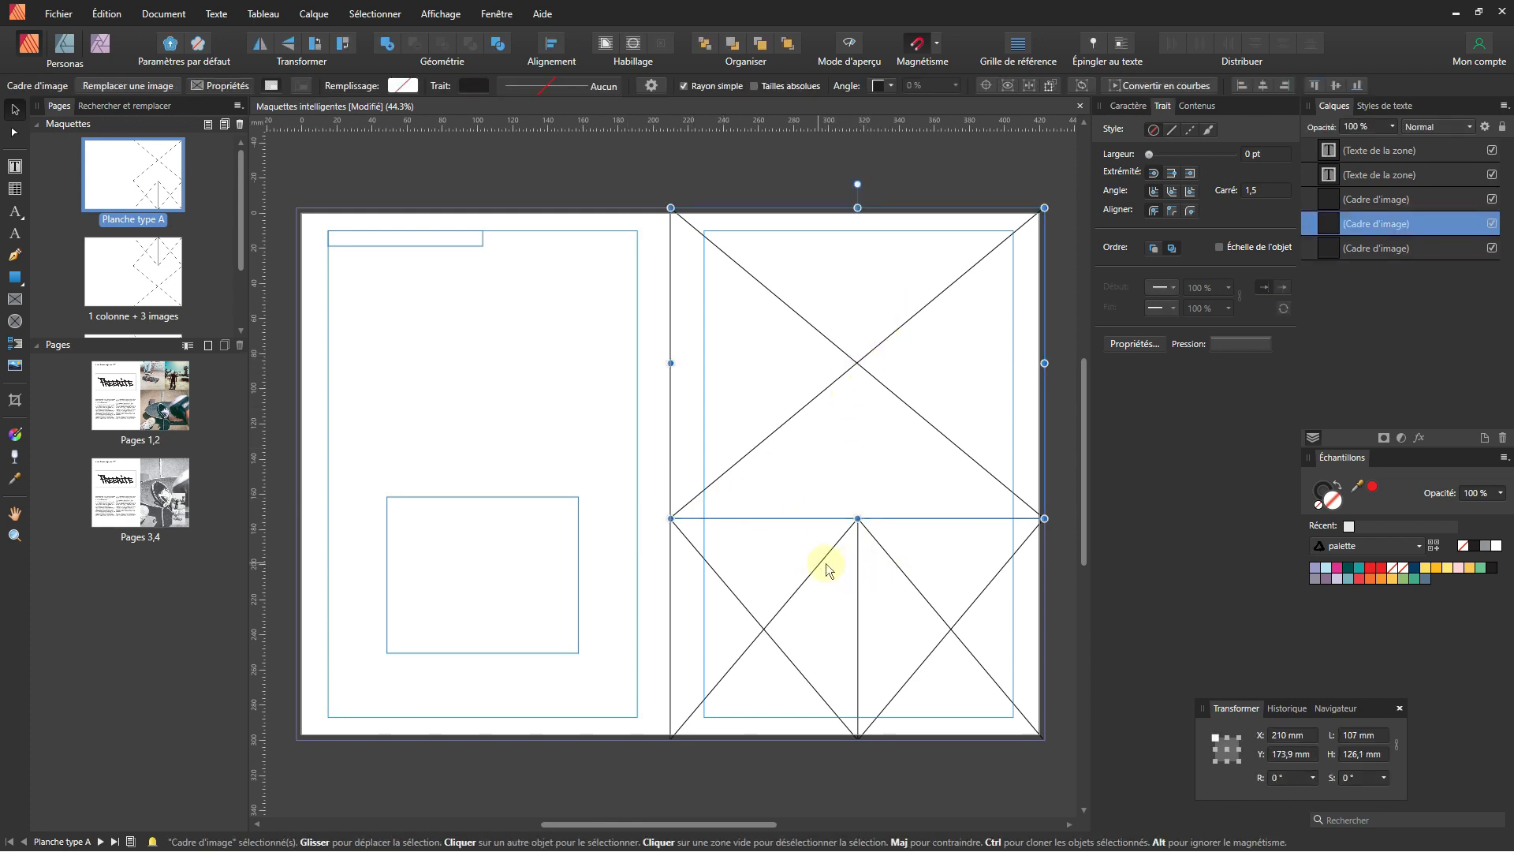
{"action": "left_click", "coordinate": [892, 574]}
{"action": "left_click", "coordinate": [514, 498]}
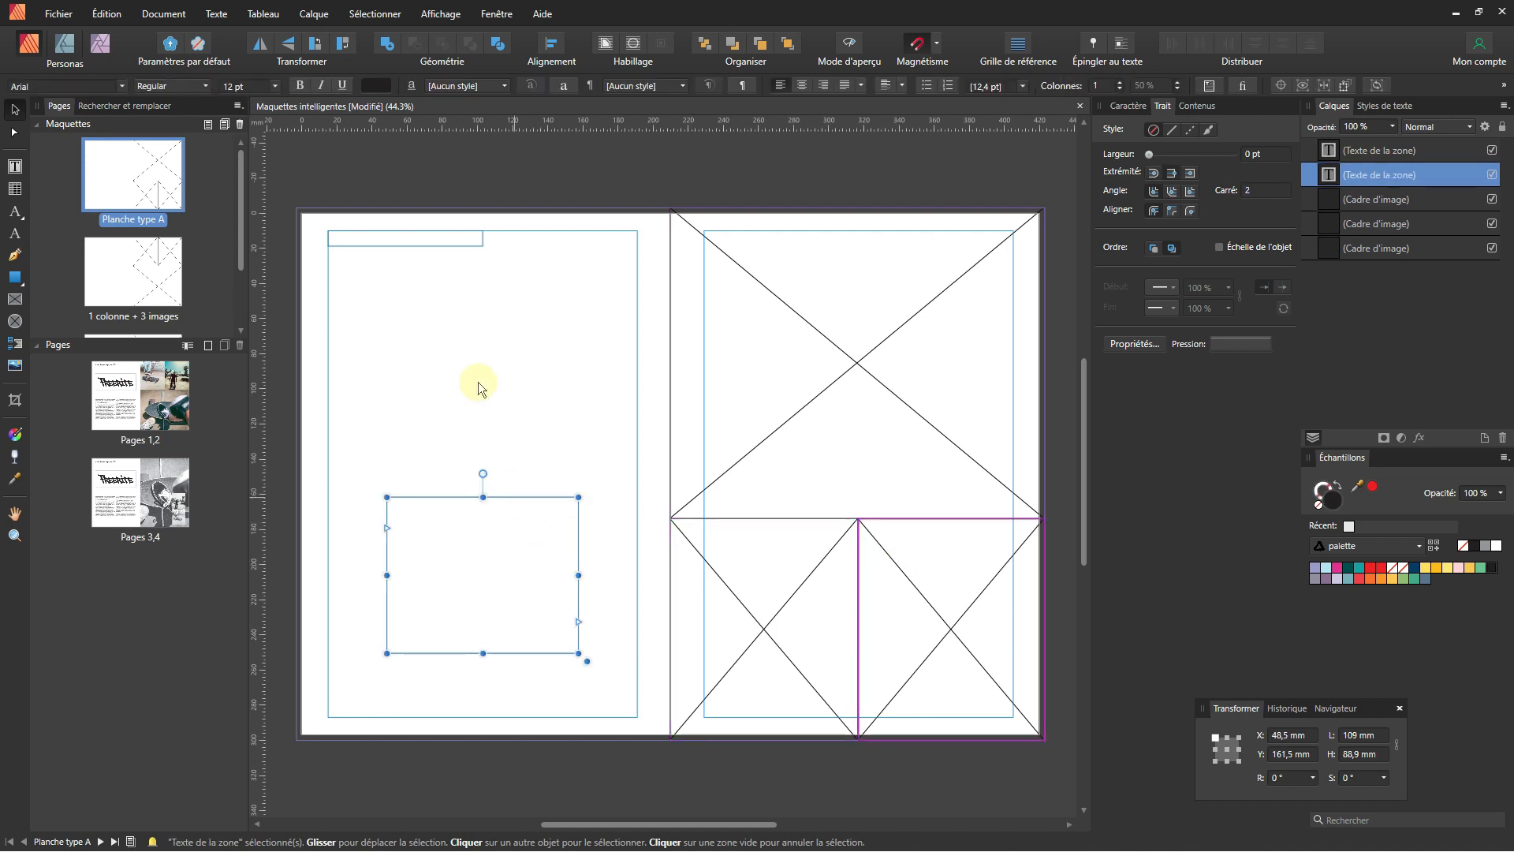
{"action": "left_click", "coordinate": [388, 244]}
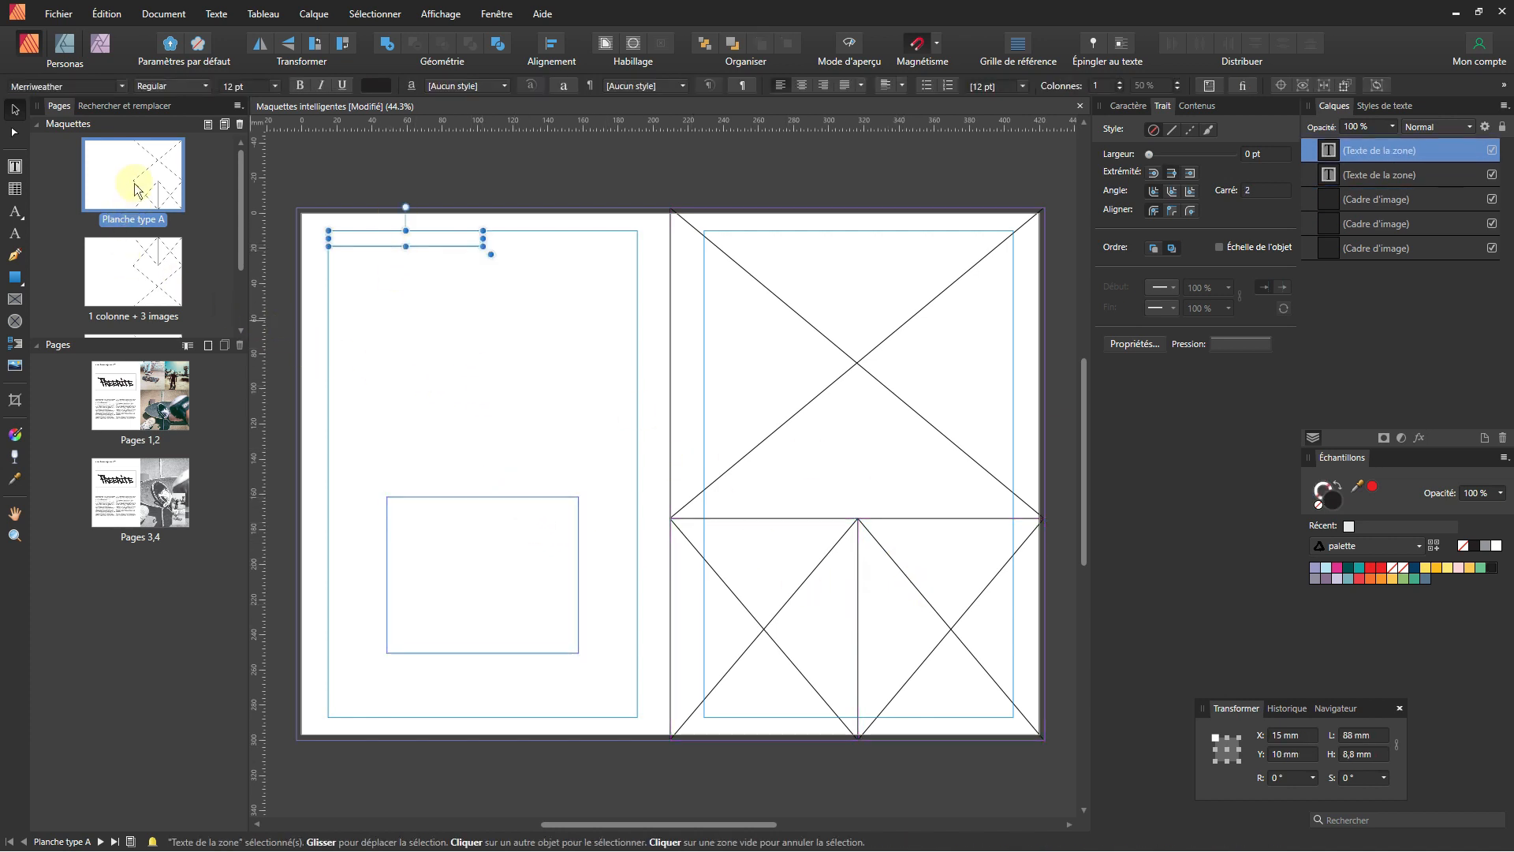
- Open the 1 colonne + 3 images and 3 images NB masters and examine their frame layouts
{"action": "double_click", "coordinate": [122, 264]}
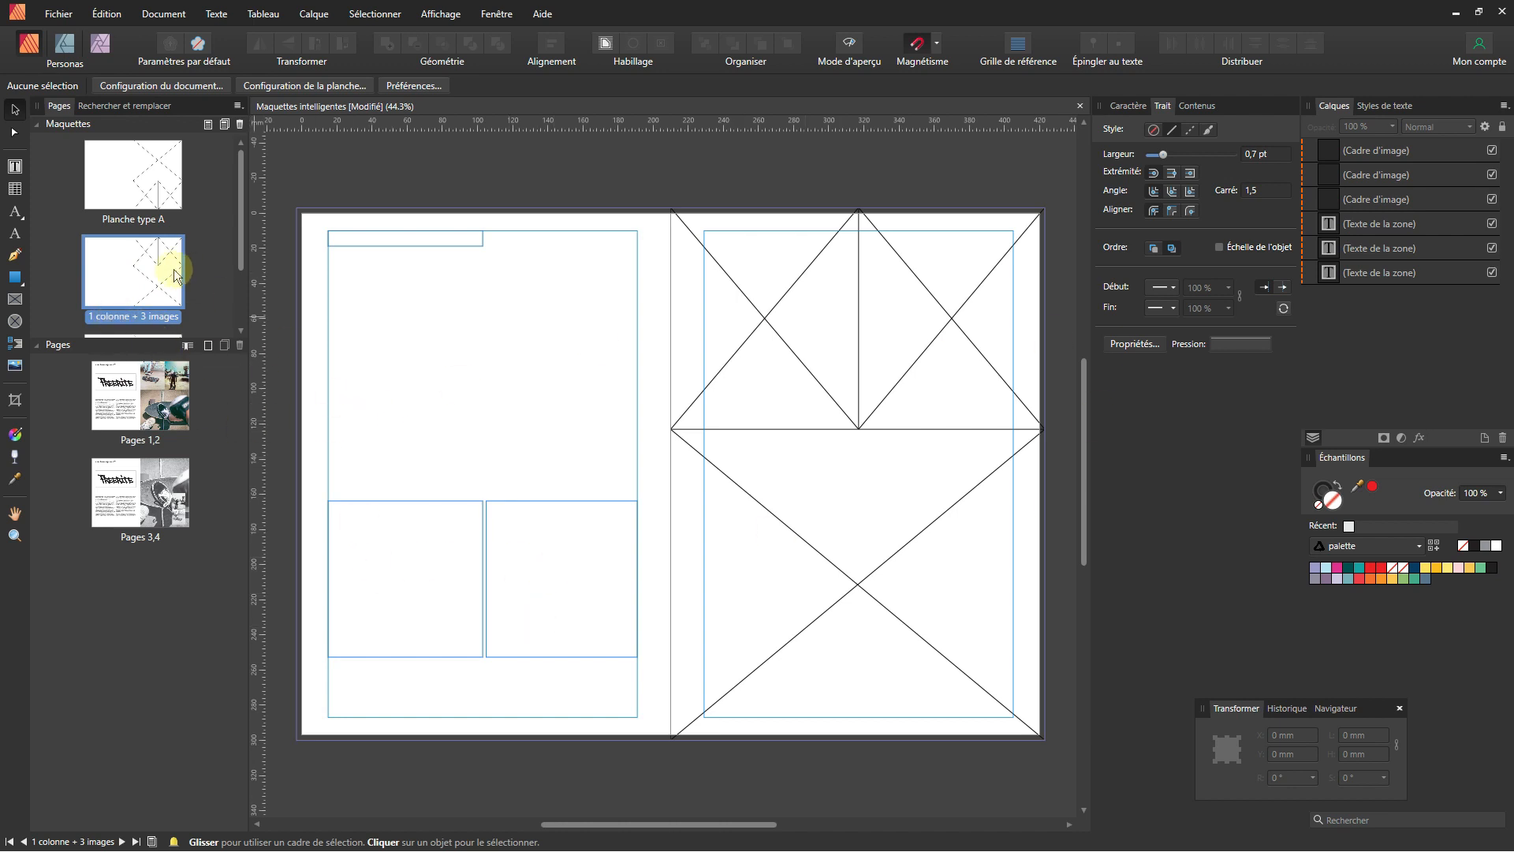
{"action": "scroll", "coordinate": [146, 284], "scroll_direction": "down", "scroll_amount": 3}
{"action": "left_click", "coordinate": [131, 286]}
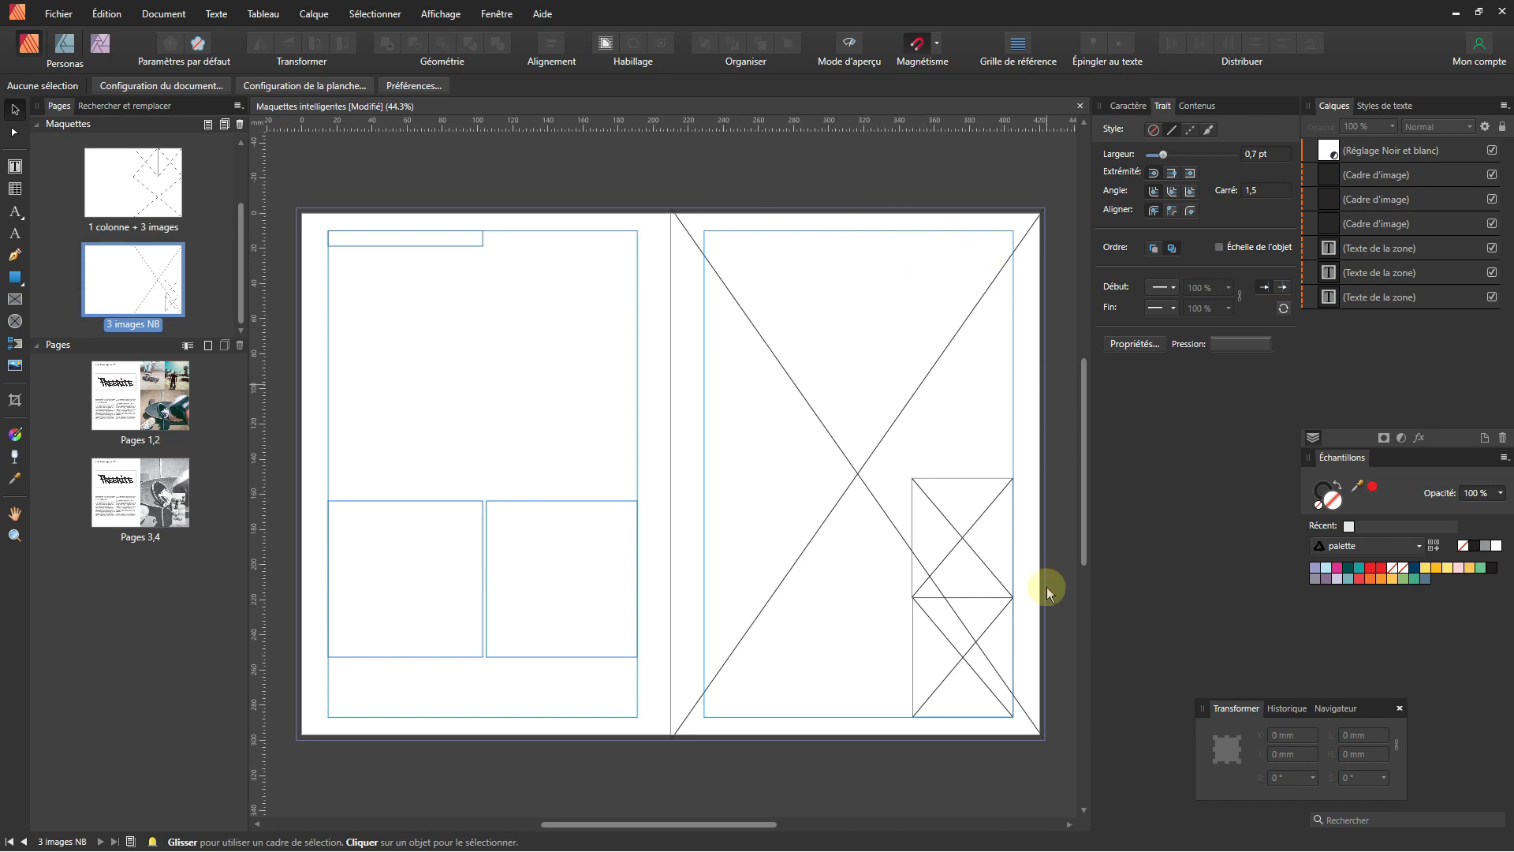
{"action": "left_click", "coordinate": [794, 380]}
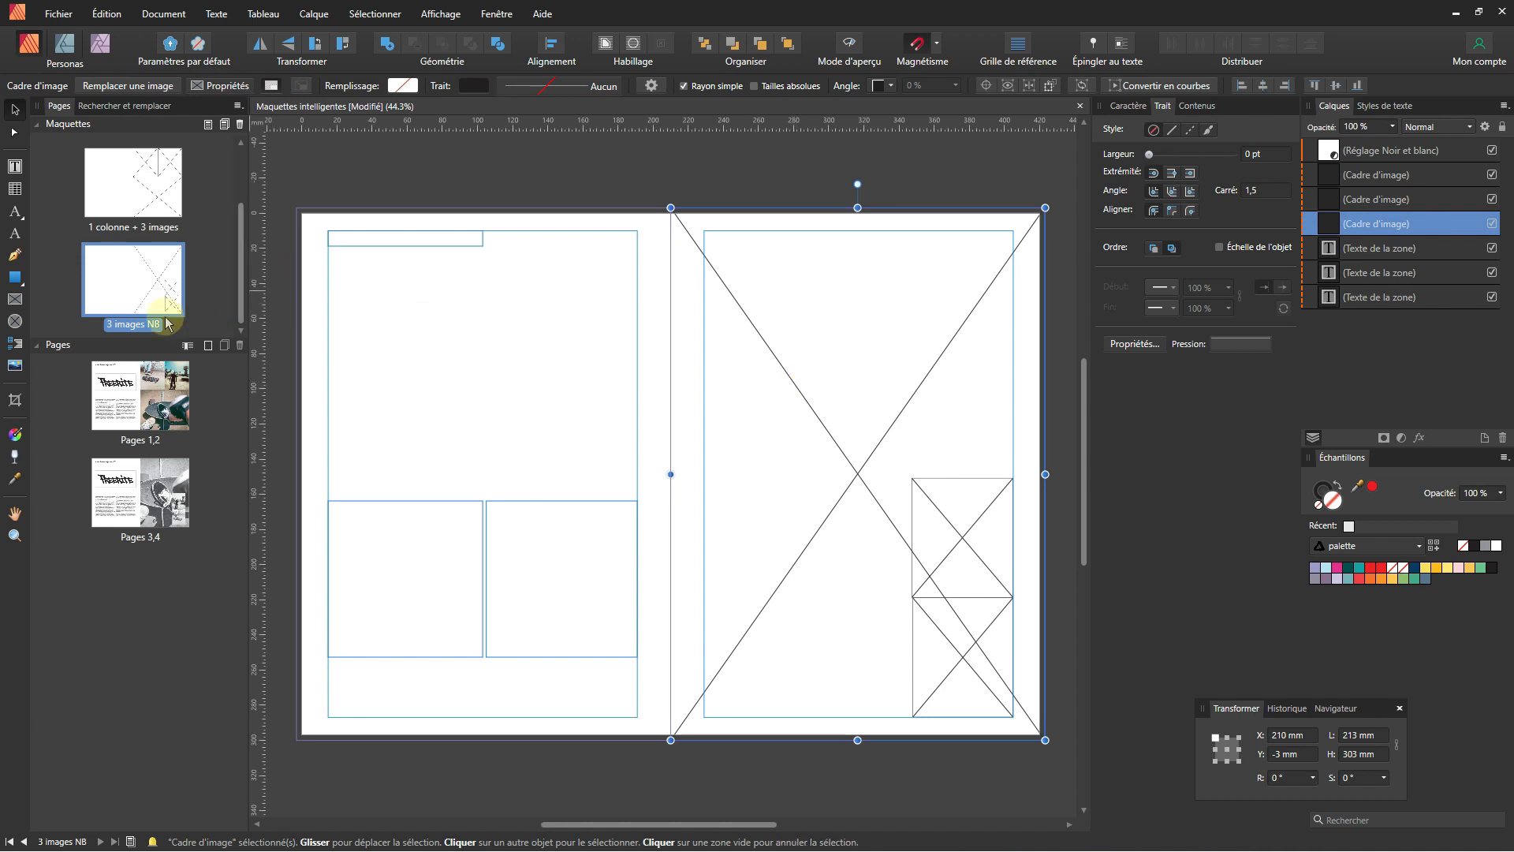
{"action": "left_click", "coordinate": [777, 174]}
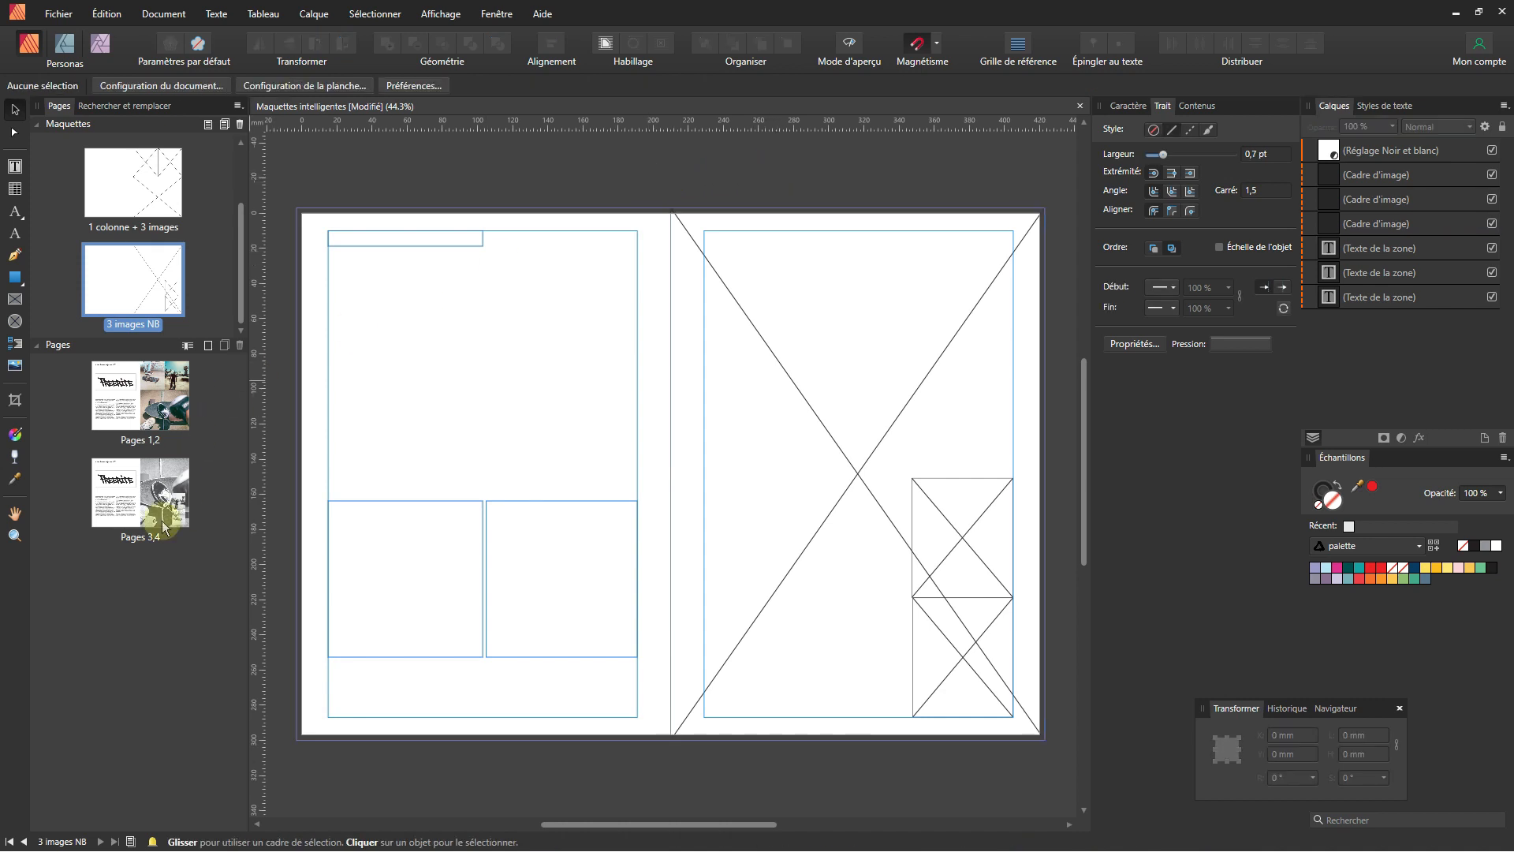
- Return to the document spreads and review pages 3,4 and pages 1,2 against their masters
{"action": "double_click", "coordinate": [162, 517]}
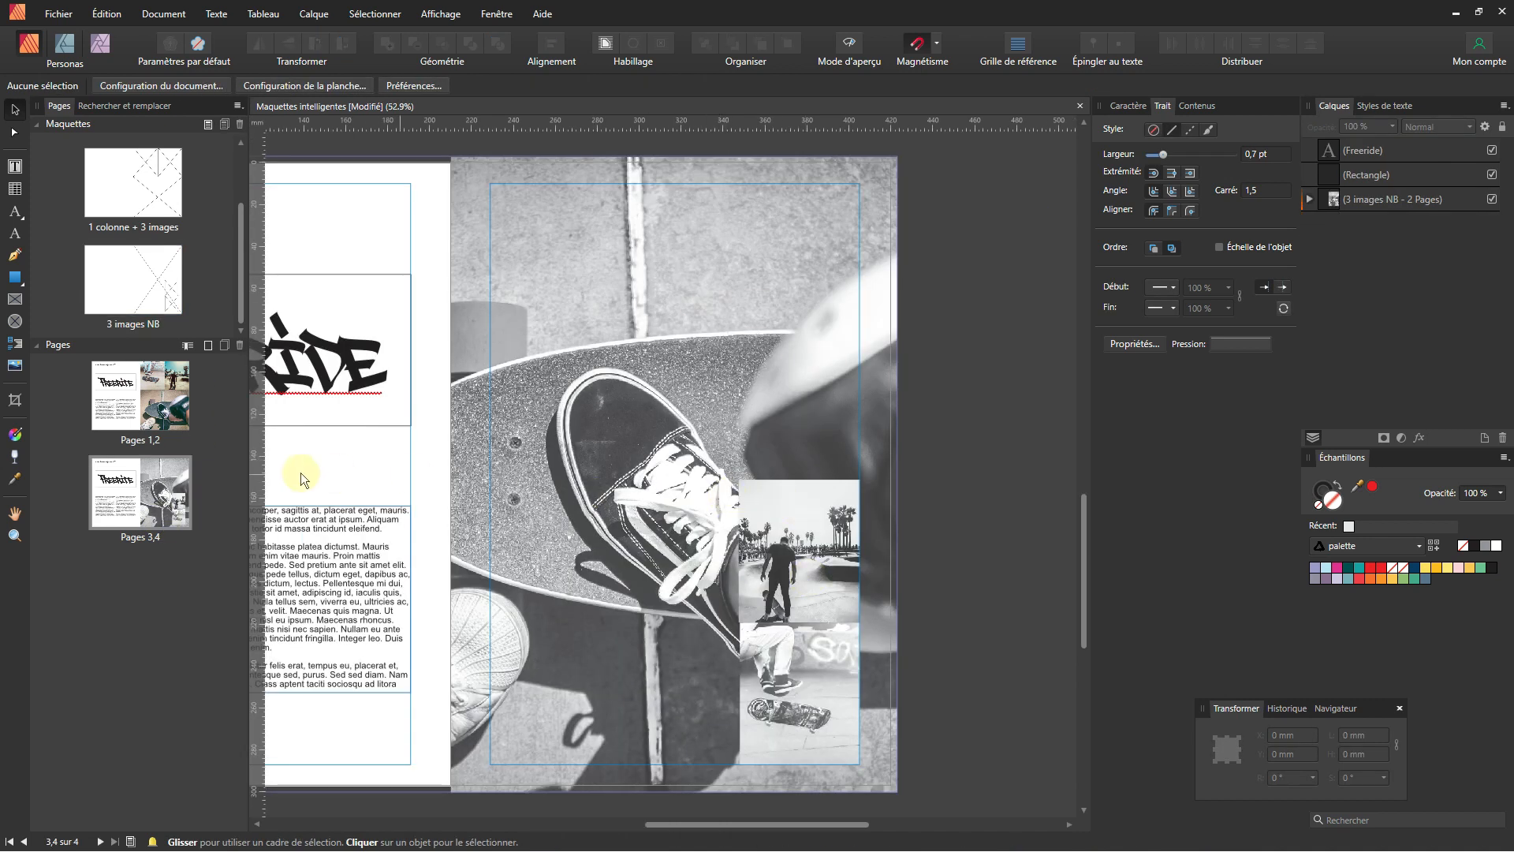
{"action": "scroll", "coordinate": [134, 241], "scroll_direction": "up", "scroll_amount": 2}
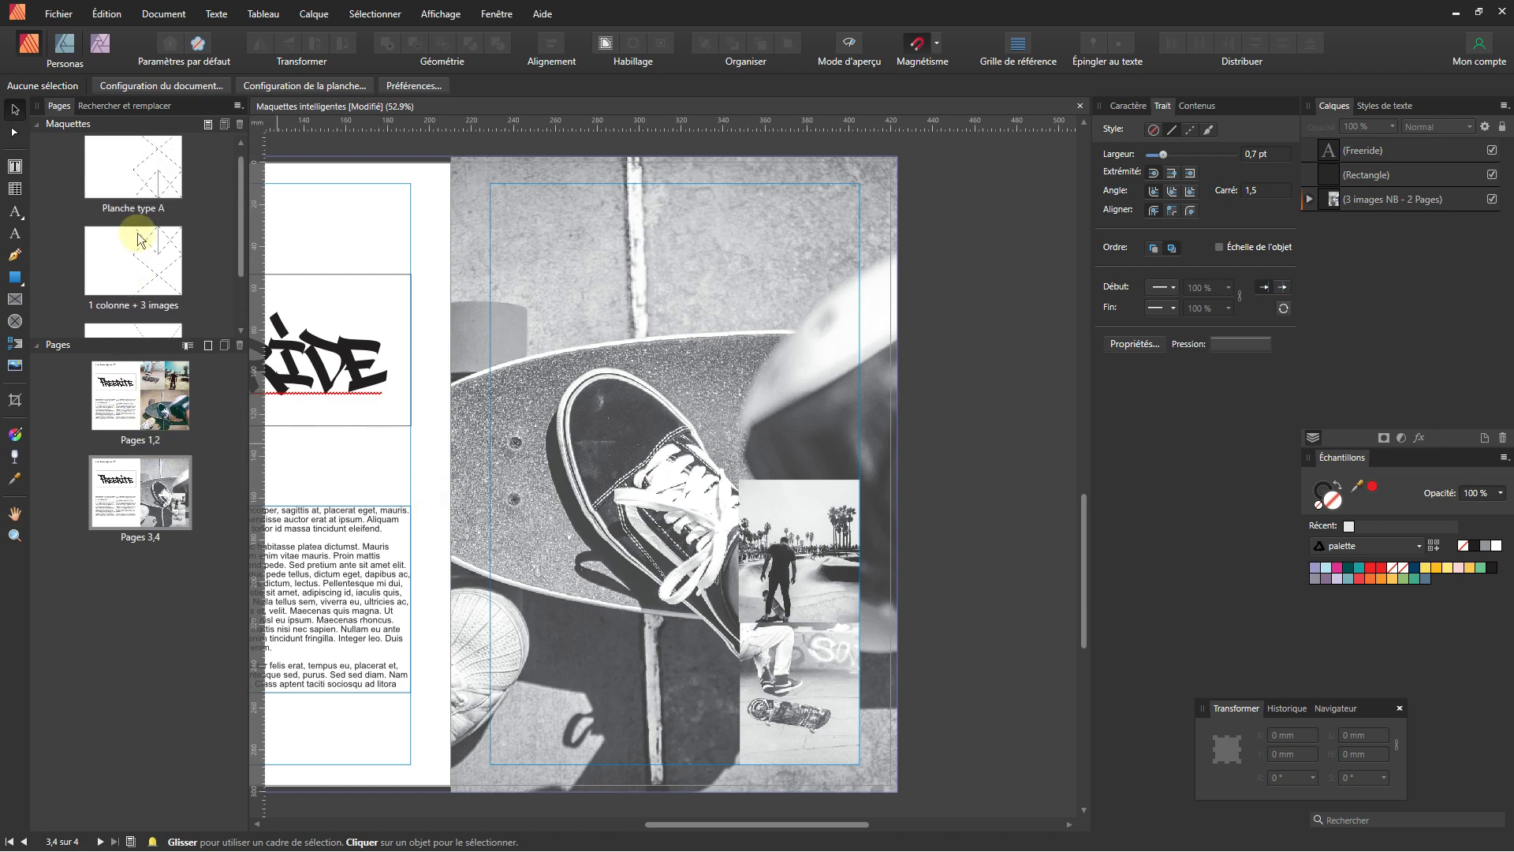
{"action": "double_click", "coordinate": [145, 397]}
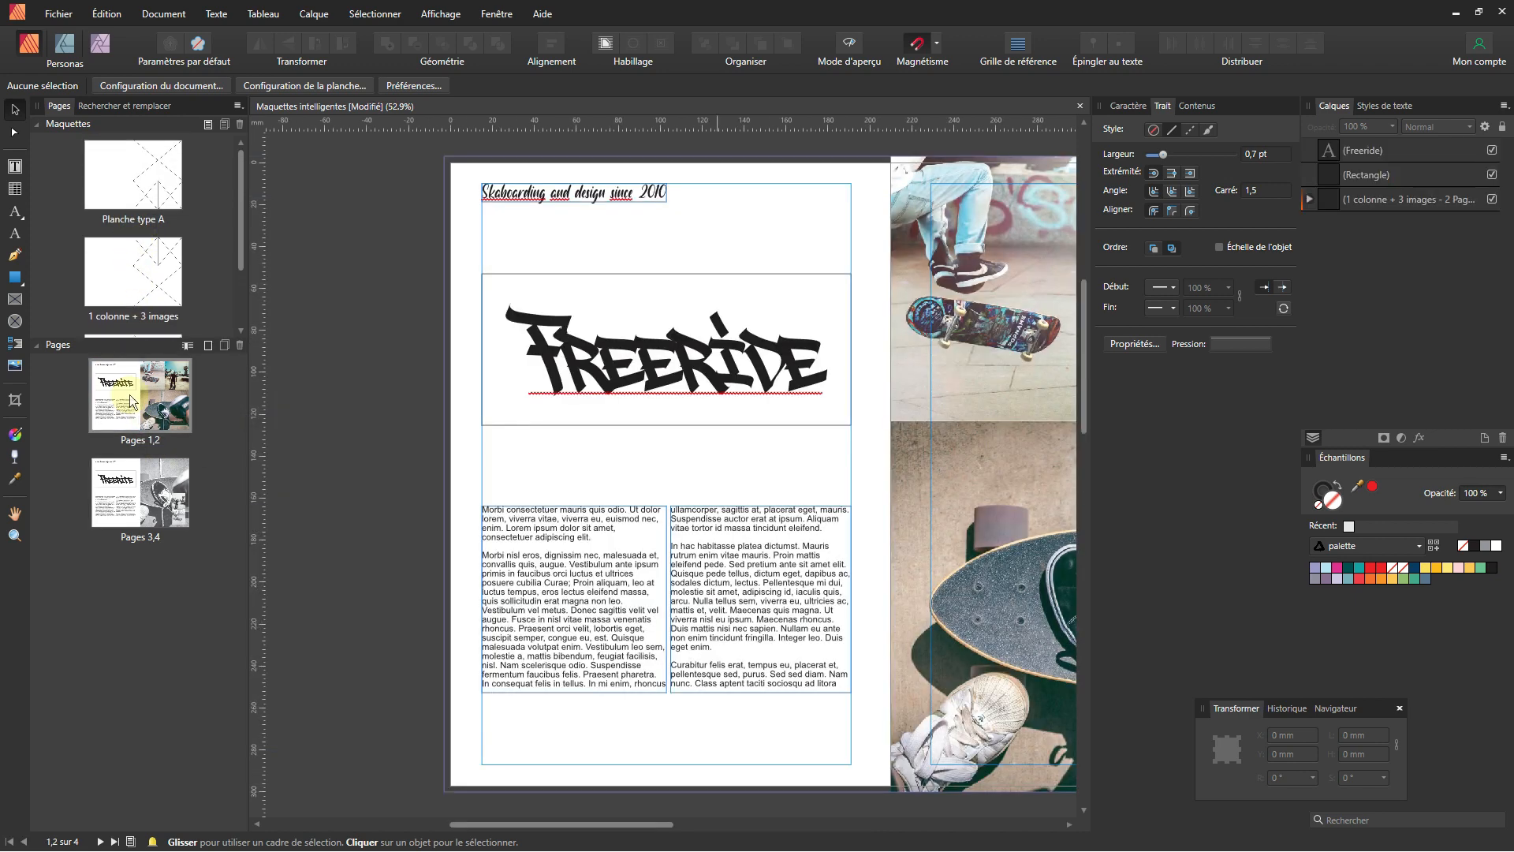
{"action": "scroll", "coordinate": [733, 452], "scroll_direction": "down", "scroll_amount": 2}
{"action": "left_click_drag", "start_coordinate": [869, 453], "coordinate": [693, 400]}
{"action": "scroll", "coordinate": [635, 414], "scroll_direction": "up", "scroll_amount": 2}
{"action": "scroll", "coordinate": [725, 447], "scroll_direction": "down", "scroll_amount": 2}
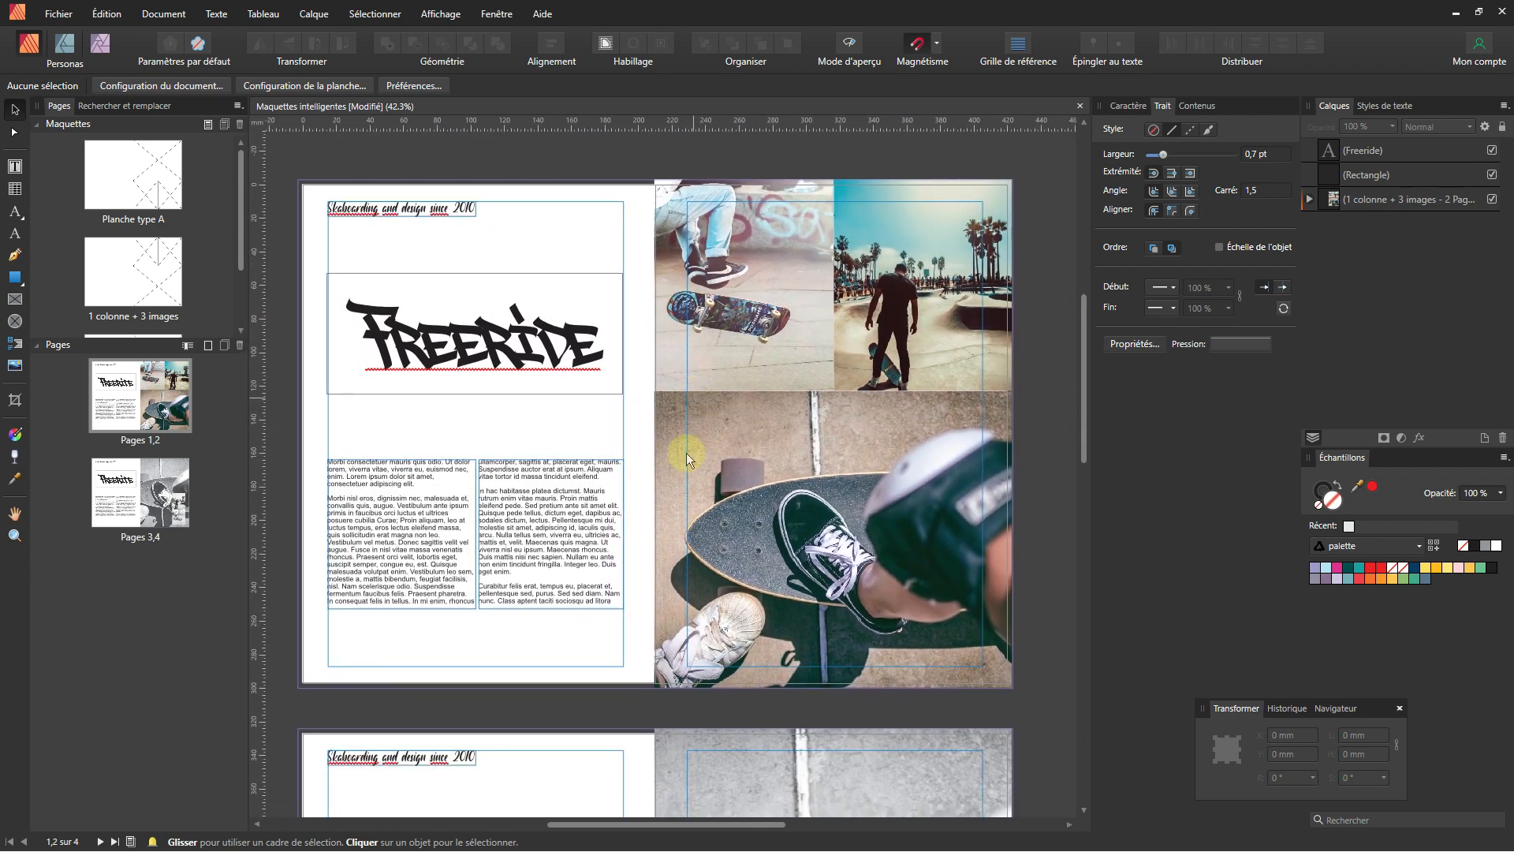
- Apply the Planche type A master to pages 1-2, replacing the existing master and migrating its content
{"action": "left_click", "coordinate": [124, 392]}
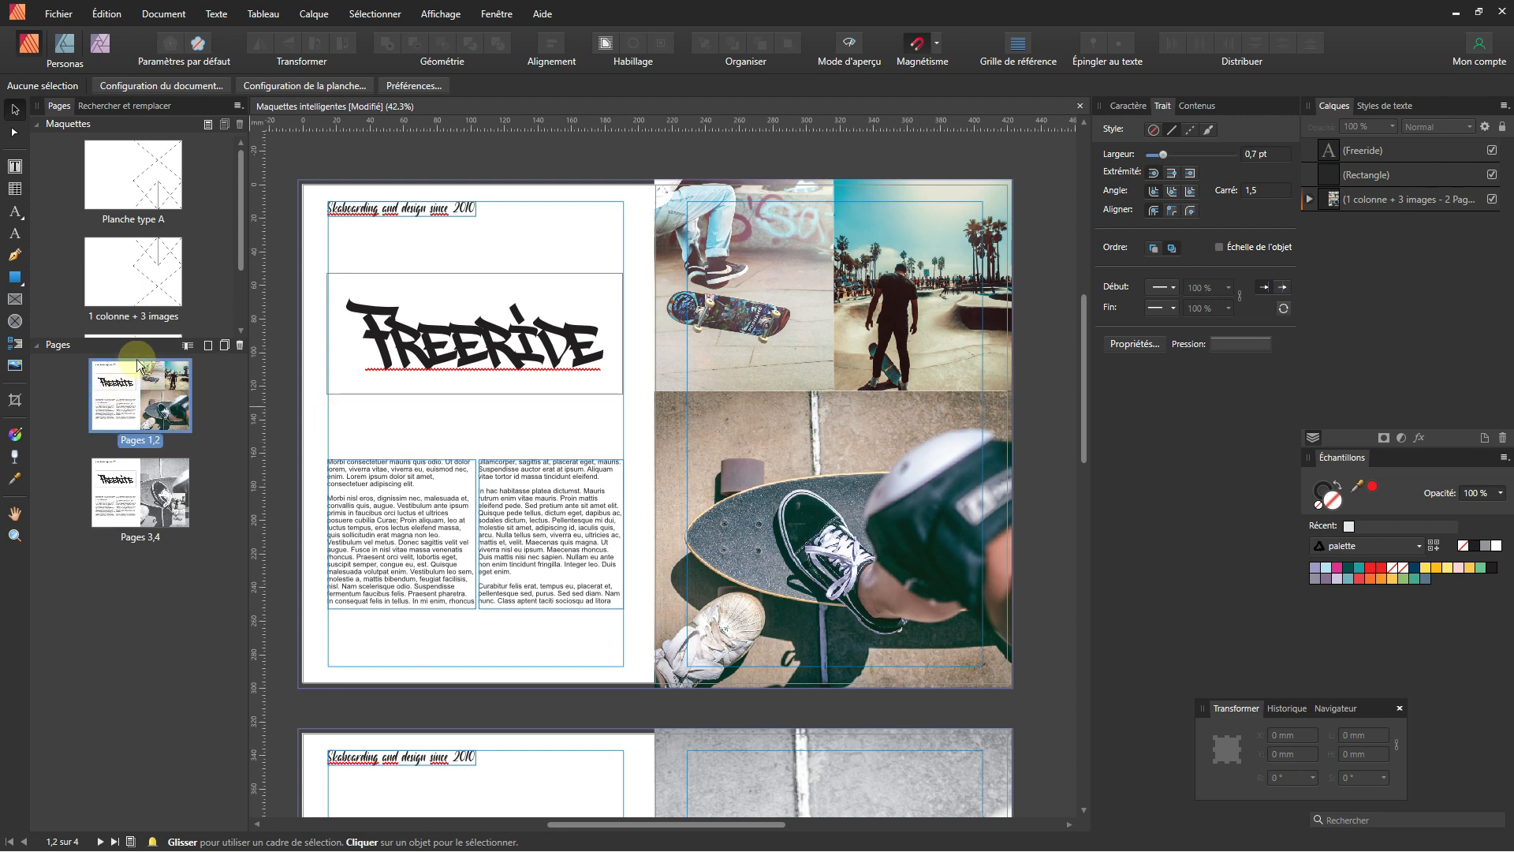
{"action": "right_click", "coordinate": [138, 361]}
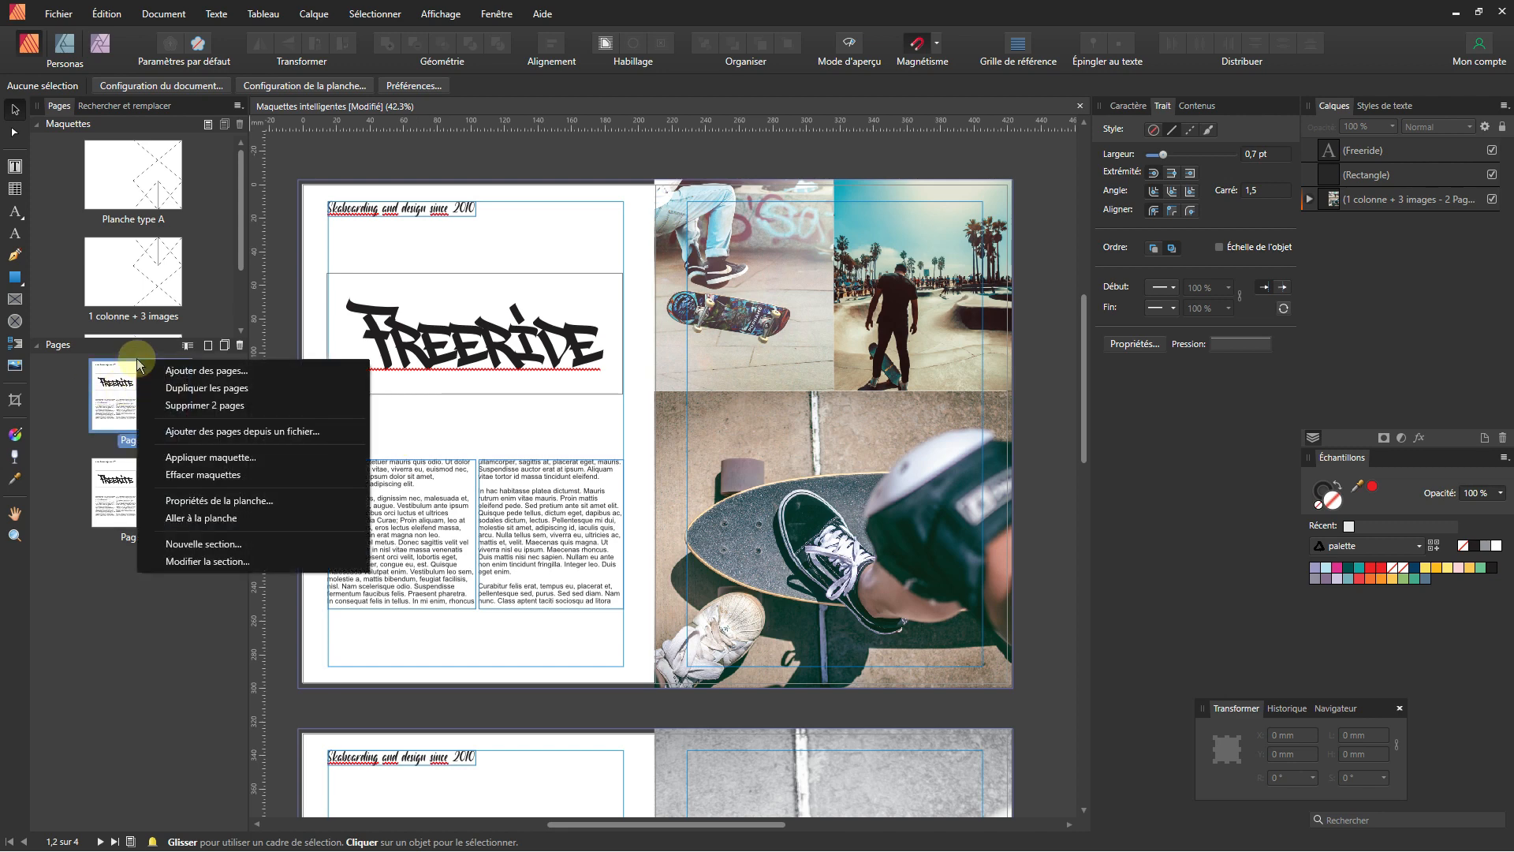
{"action": "left_click", "coordinate": [188, 459]}
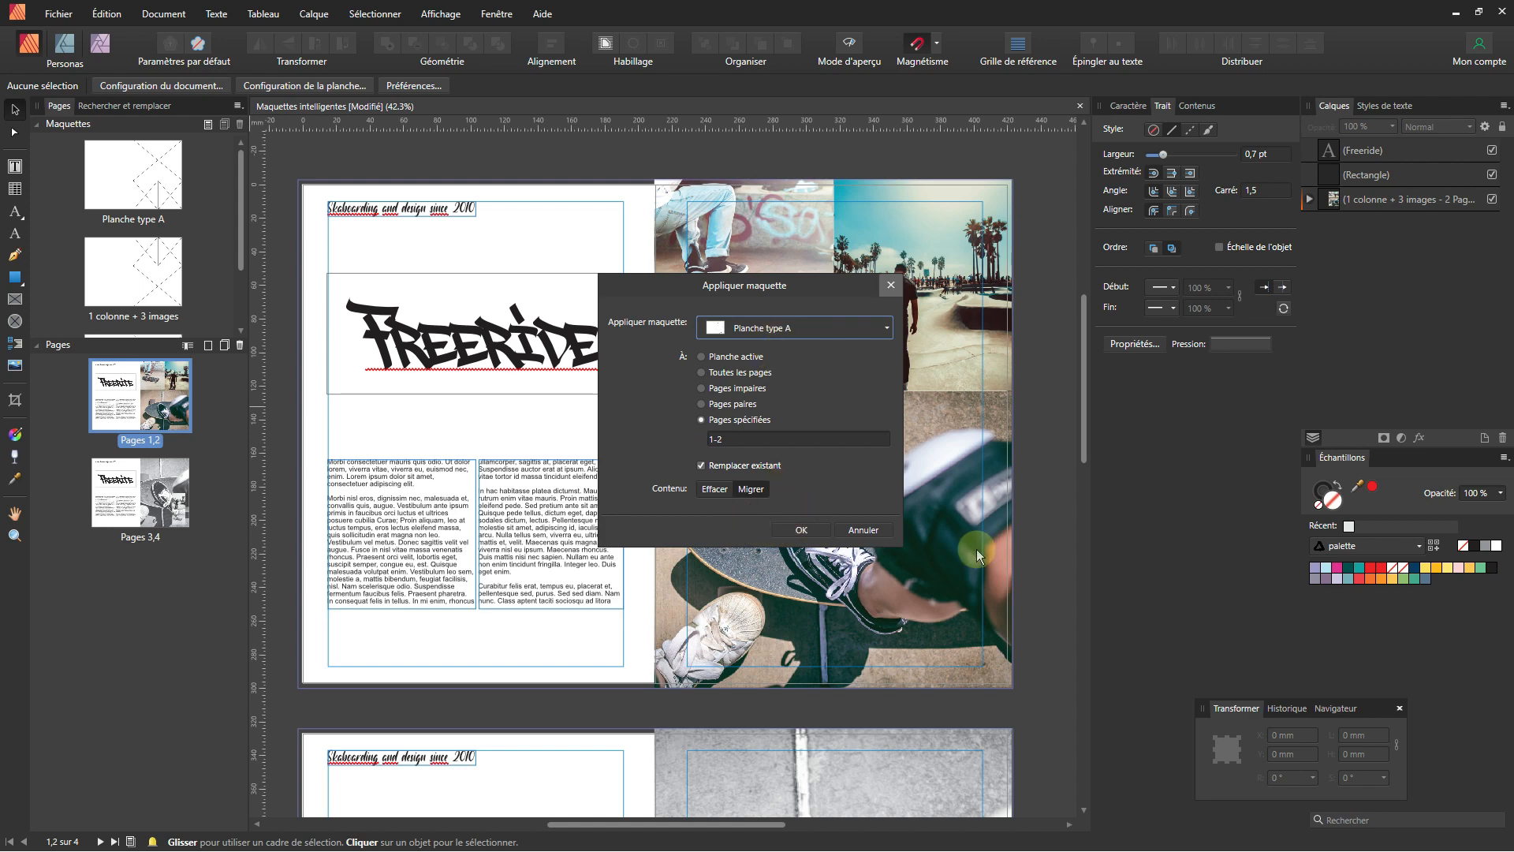
{"action": "left_click", "coordinate": [803, 527]}
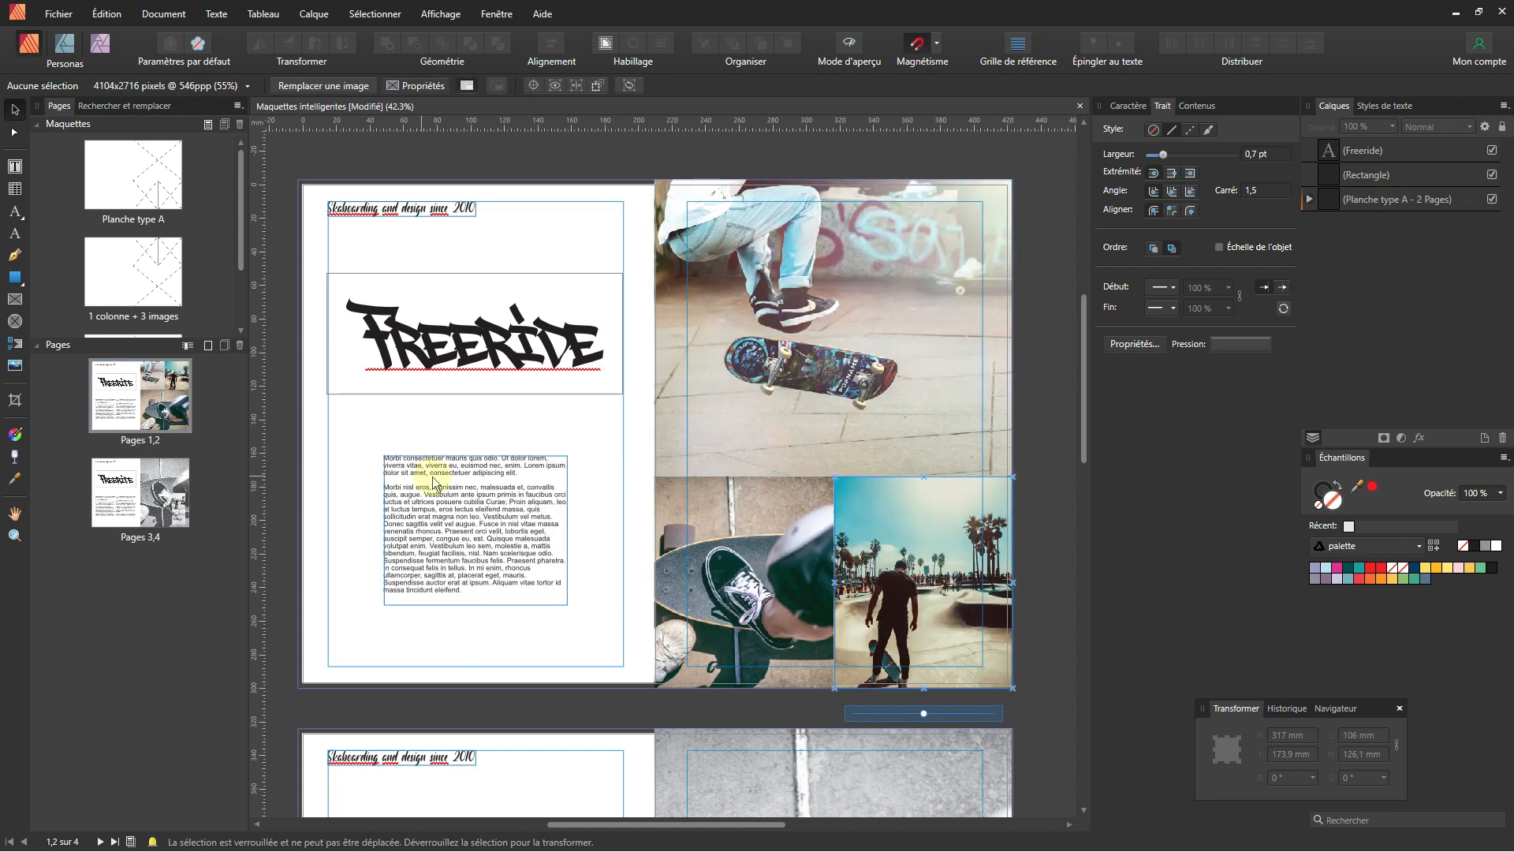
- Rename the 1 colonne + 3 images master as 2 colonne + 3 images
{"action": "left_click", "coordinate": [148, 291]}
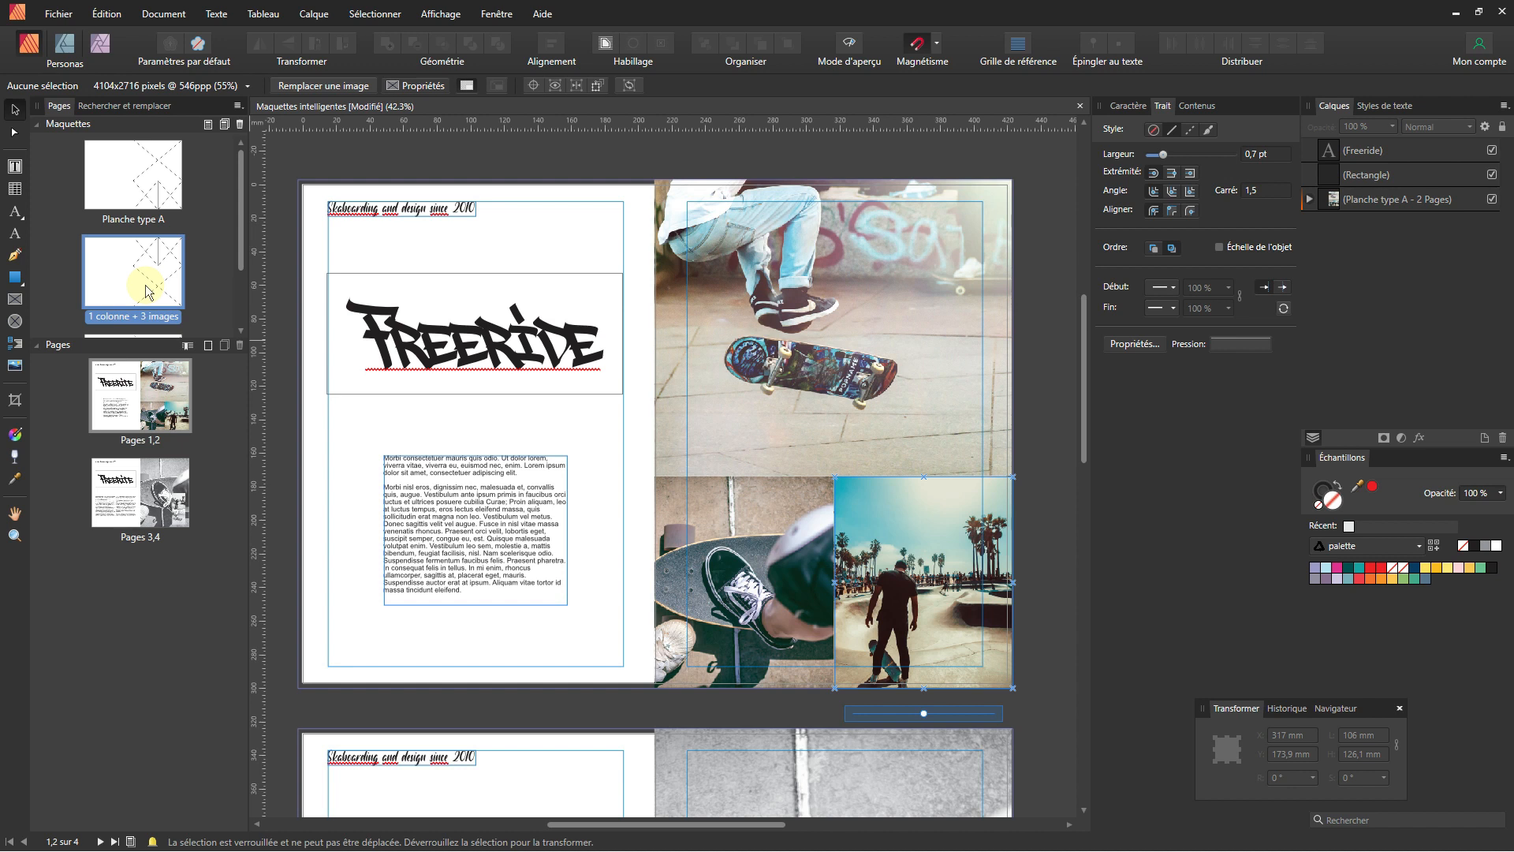
{"action": "double_click", "coordinate": [116, 318]}
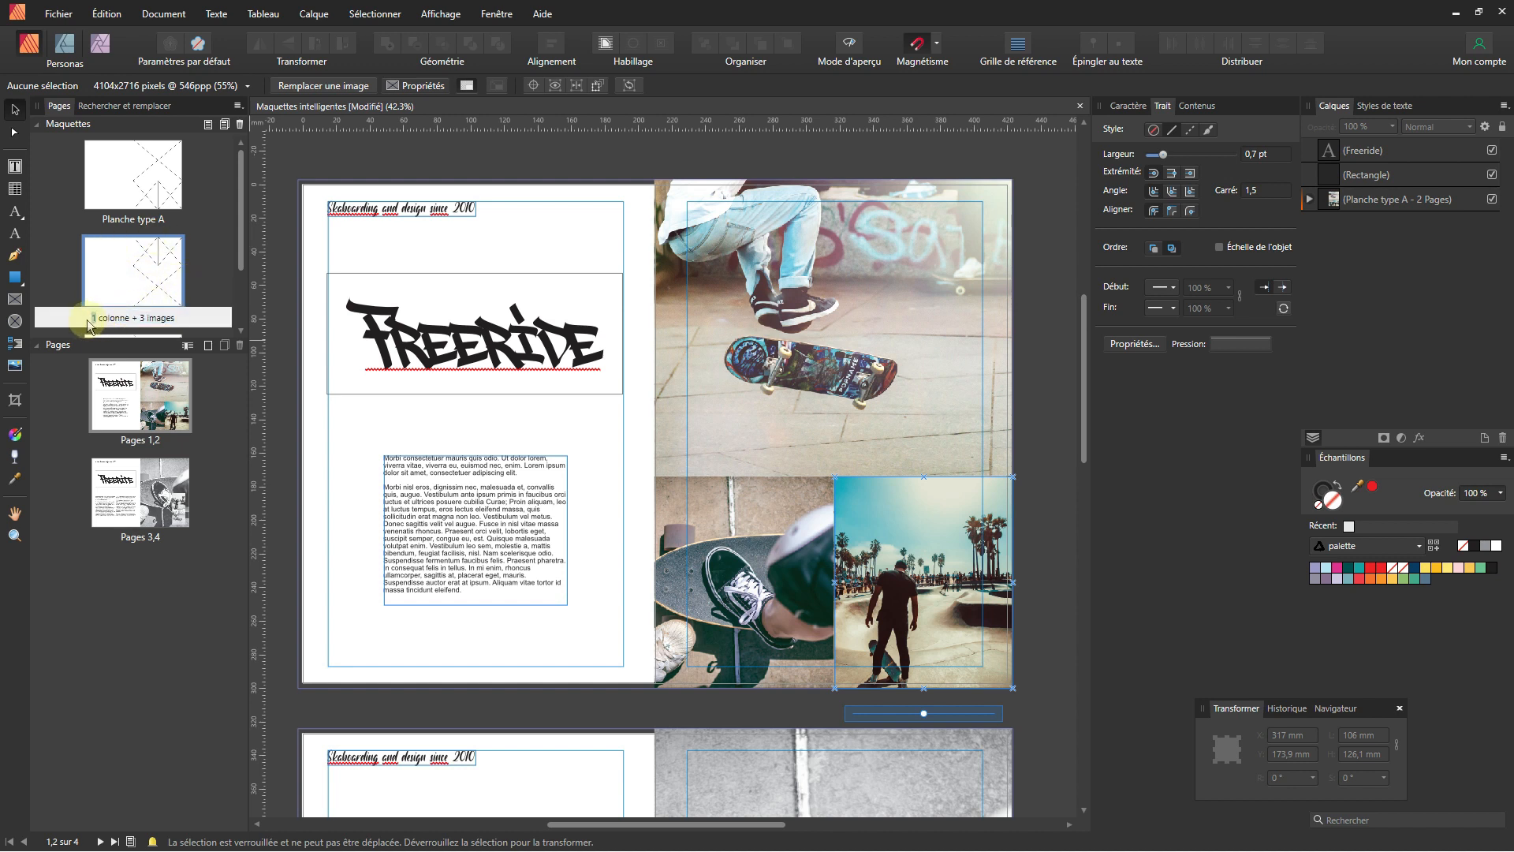
{"action": "type", "text": "2"}
{"action": "key", "text": "Return"}
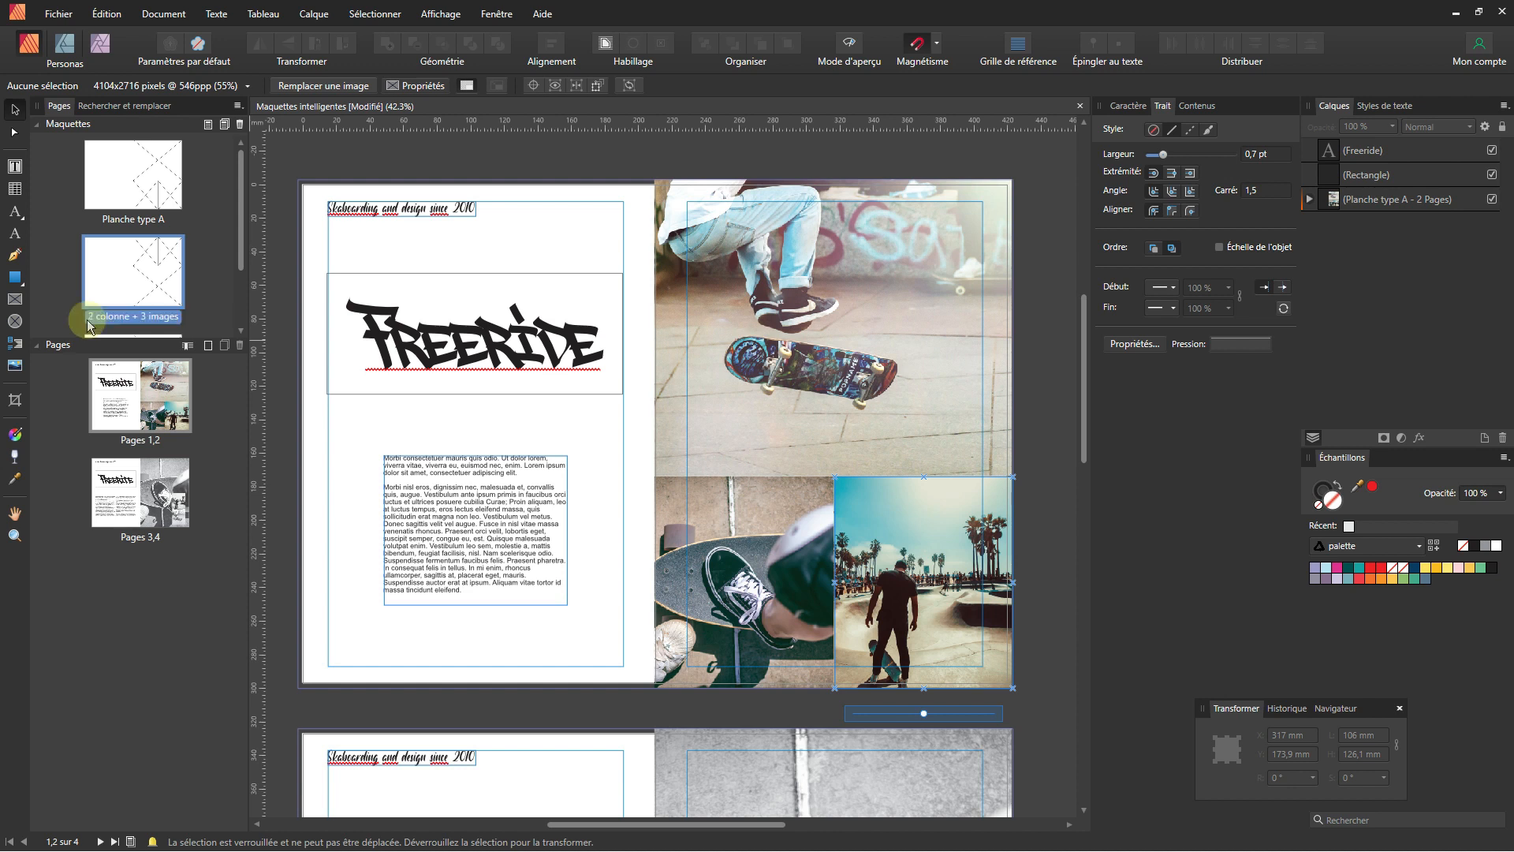
{"action": "double_click", "coordinate": [131, 318]}
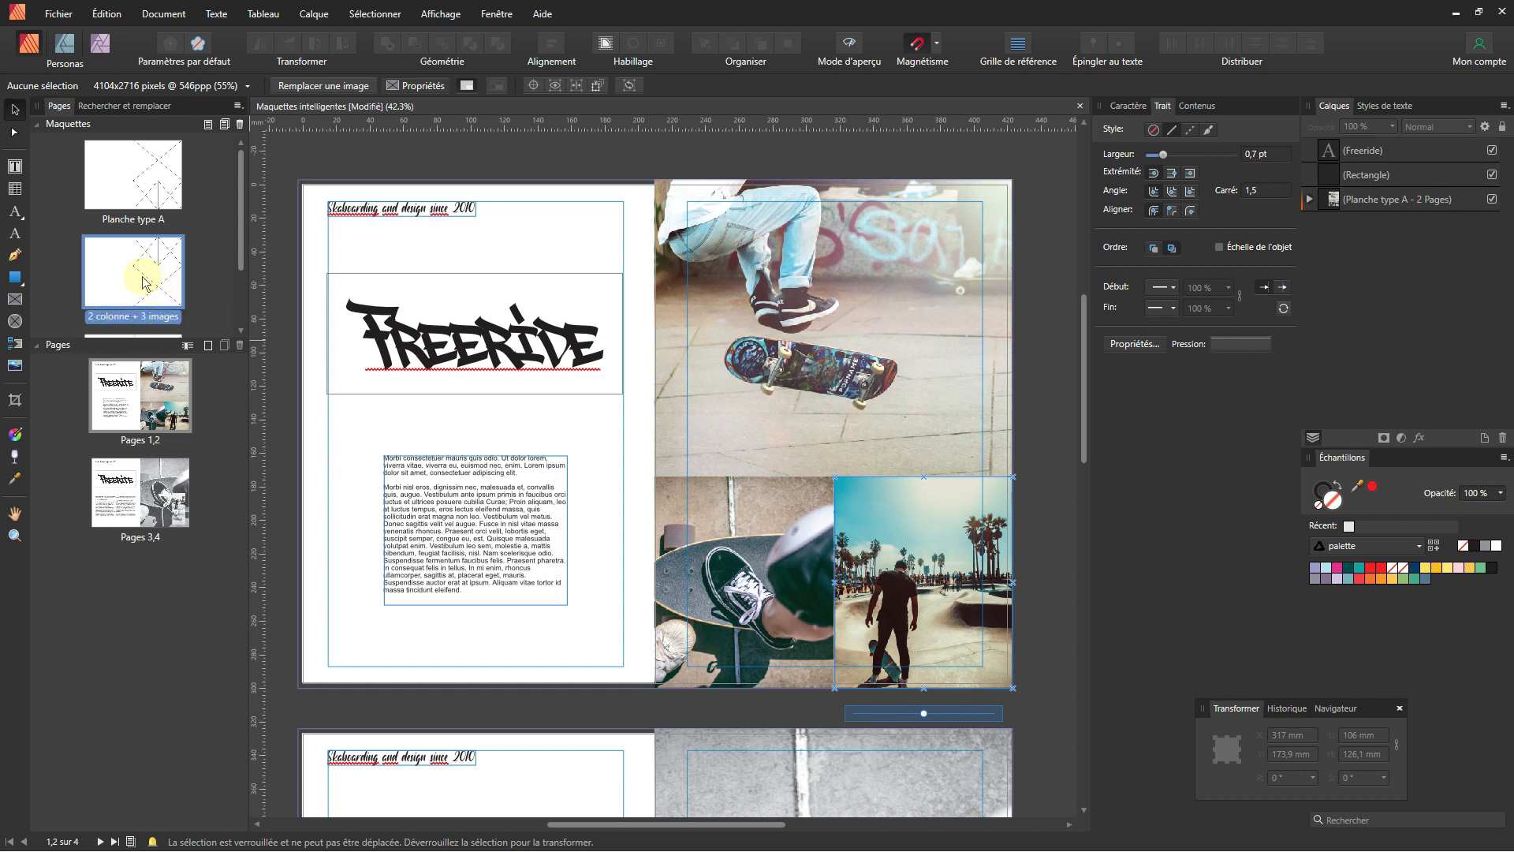
- Apply the 2 colonne + 3 images master to the pages 1,2 spread directly from the master list
{"action": "scroll", "coordinate": [141, 288], "scroll_direction": "down", "scroll_amount": 2}
{"action": "left_click_drag", "start_coordinate": [145, 368], "coordinate": [138, 392]}
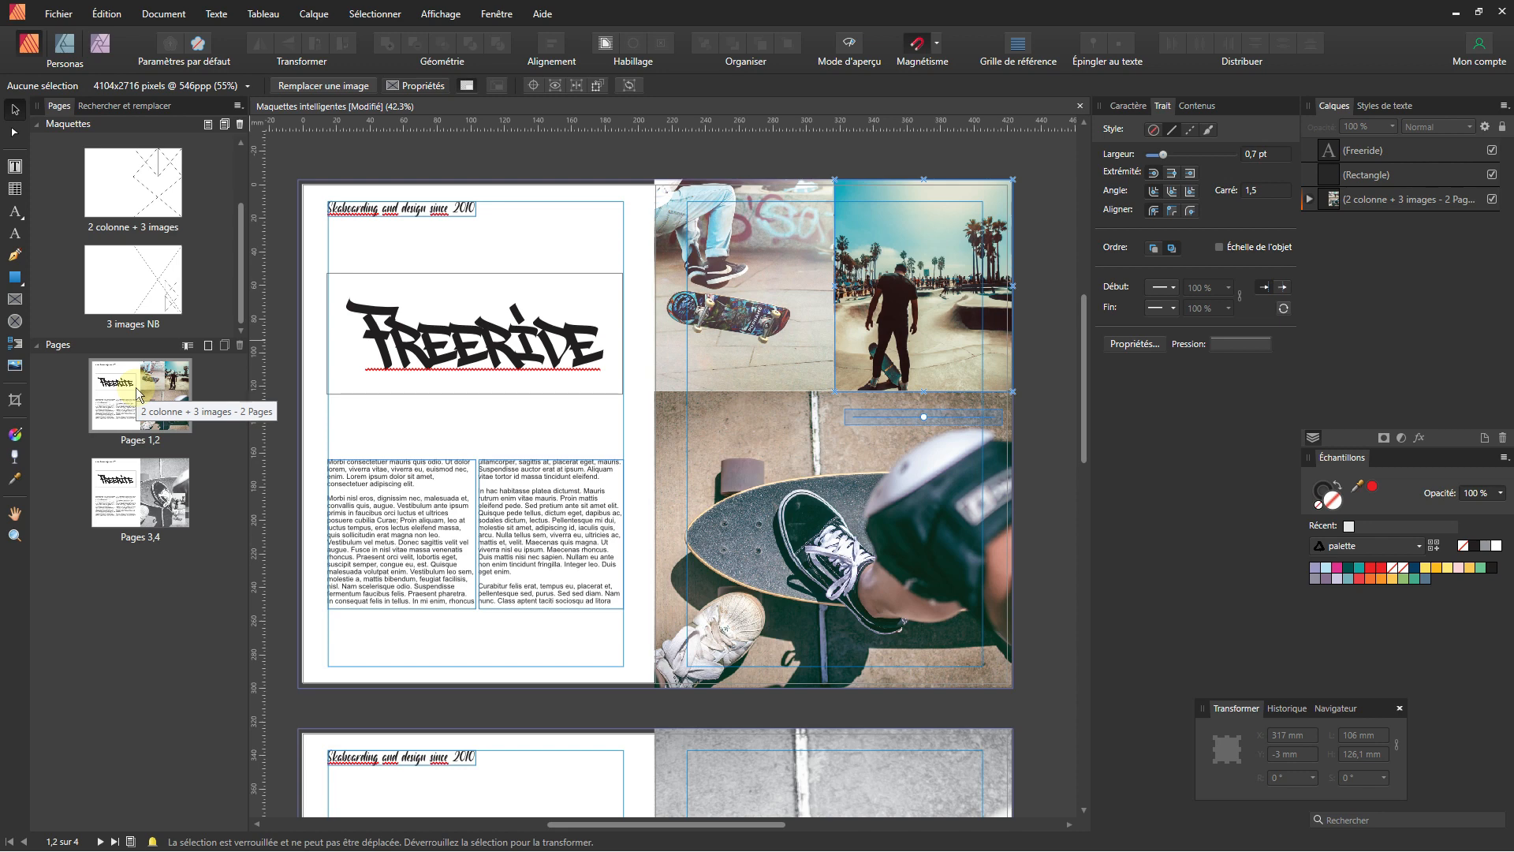
{"action": "mouse_move", "coordinate": [887, 274]}
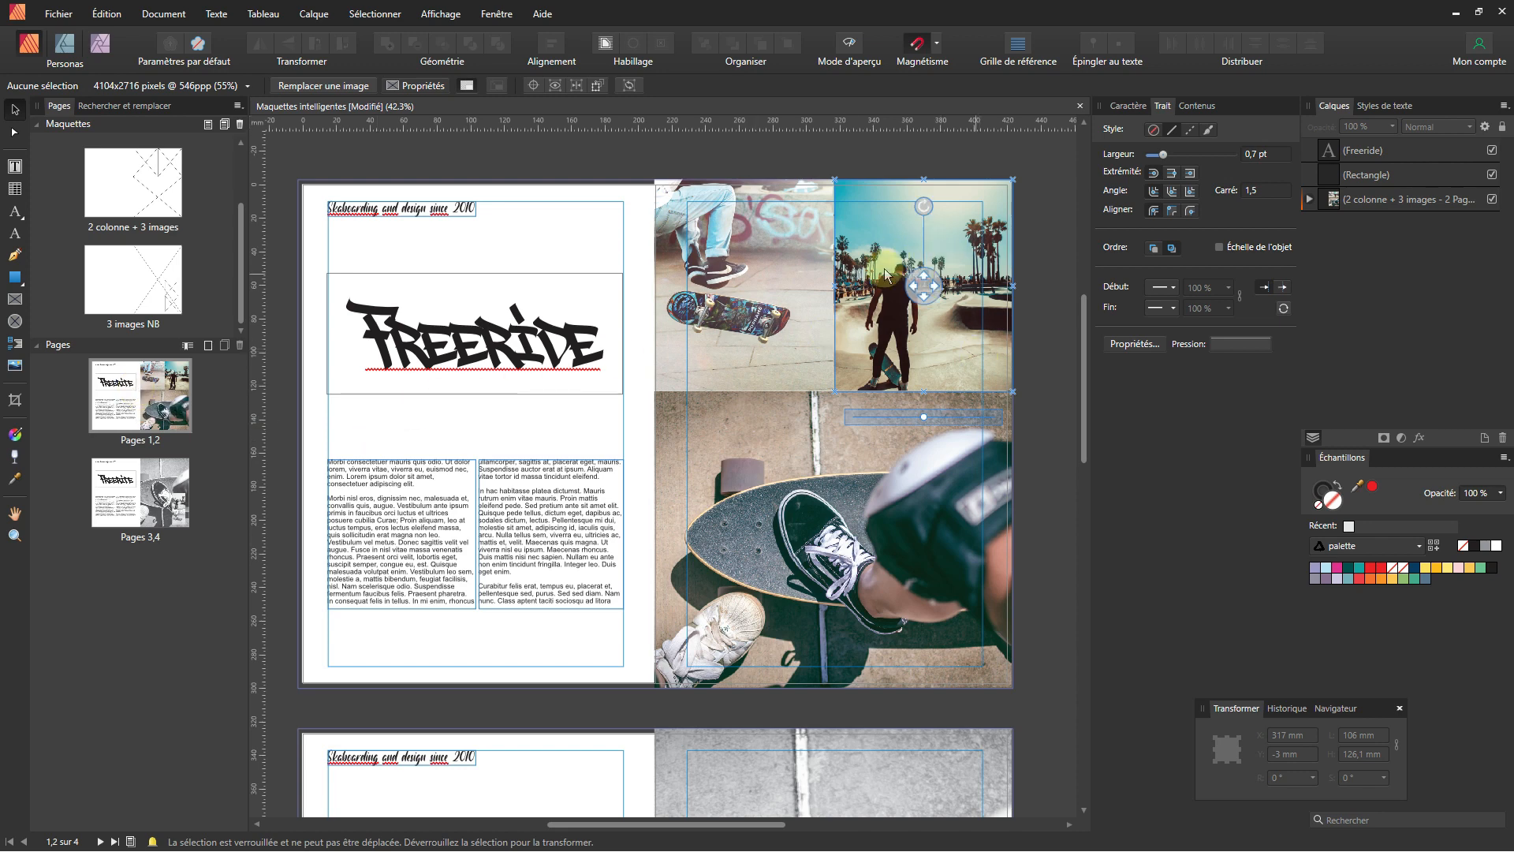
- Reapply the Planche type A master to the pages 1,2 spread directly from the master list
{"action": "scroll", "coordinate": [168, 223], "scroll_direction": "up", "scroll_amount": 1}
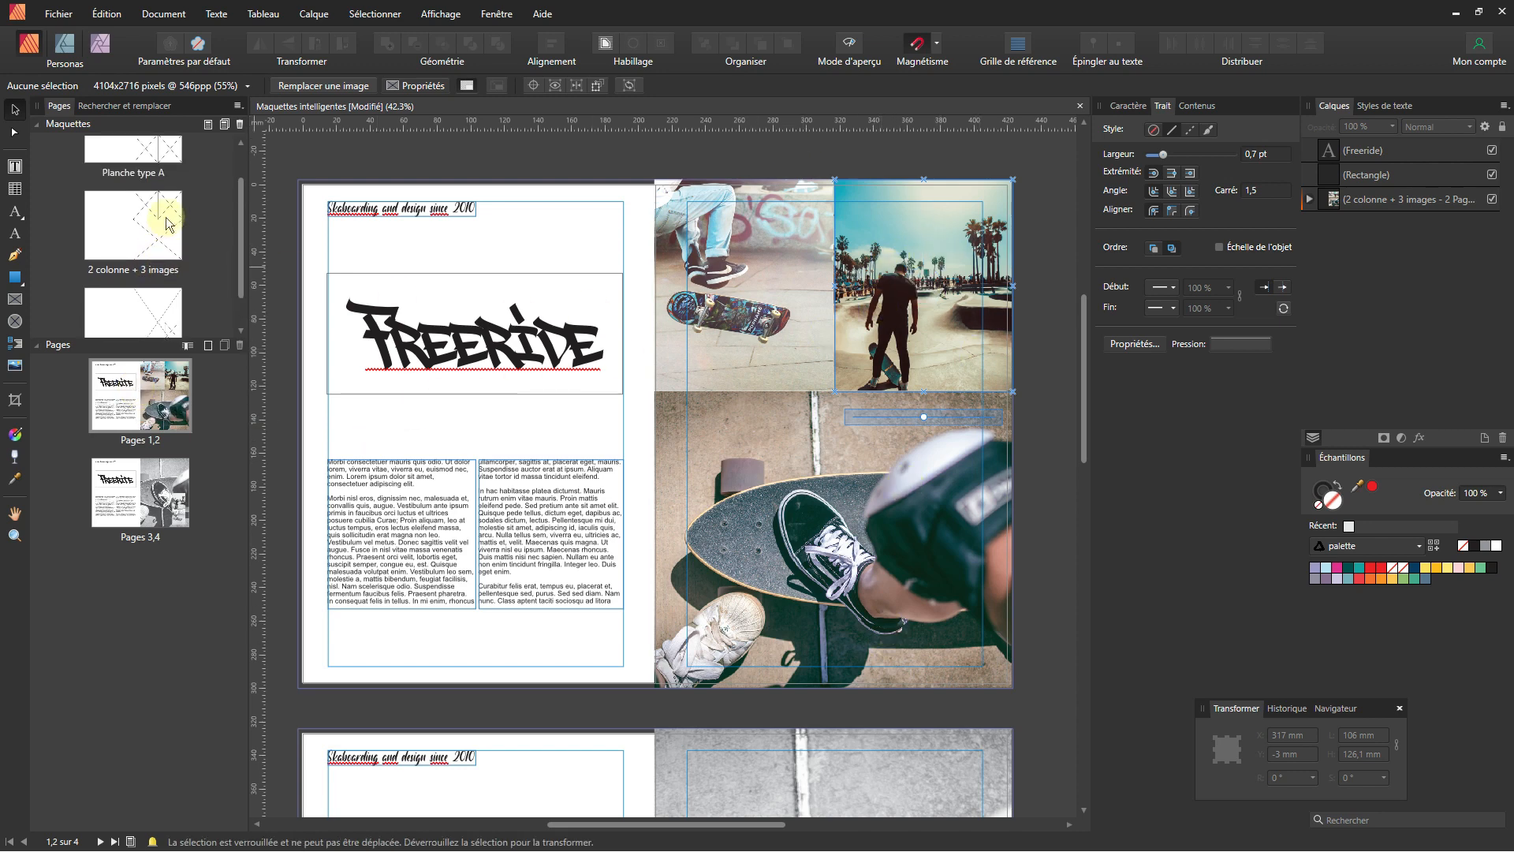
{"action": "scroll", "coordinate": [168, 223], "scroll_direction": "up", "scroll_amount": 1}
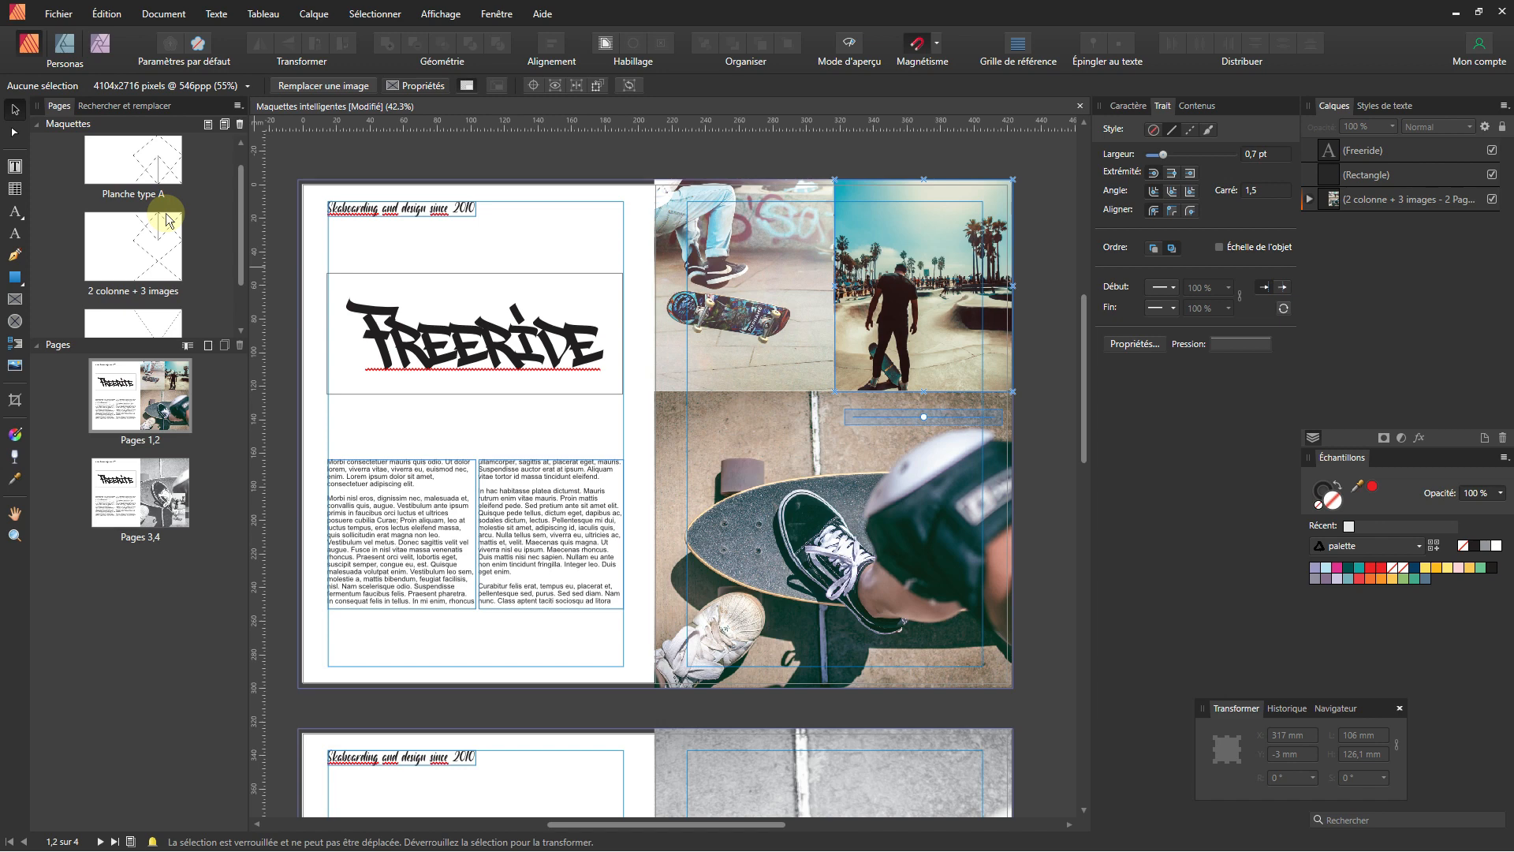
{"action": "left_click", "coordinate": [134, 171]}
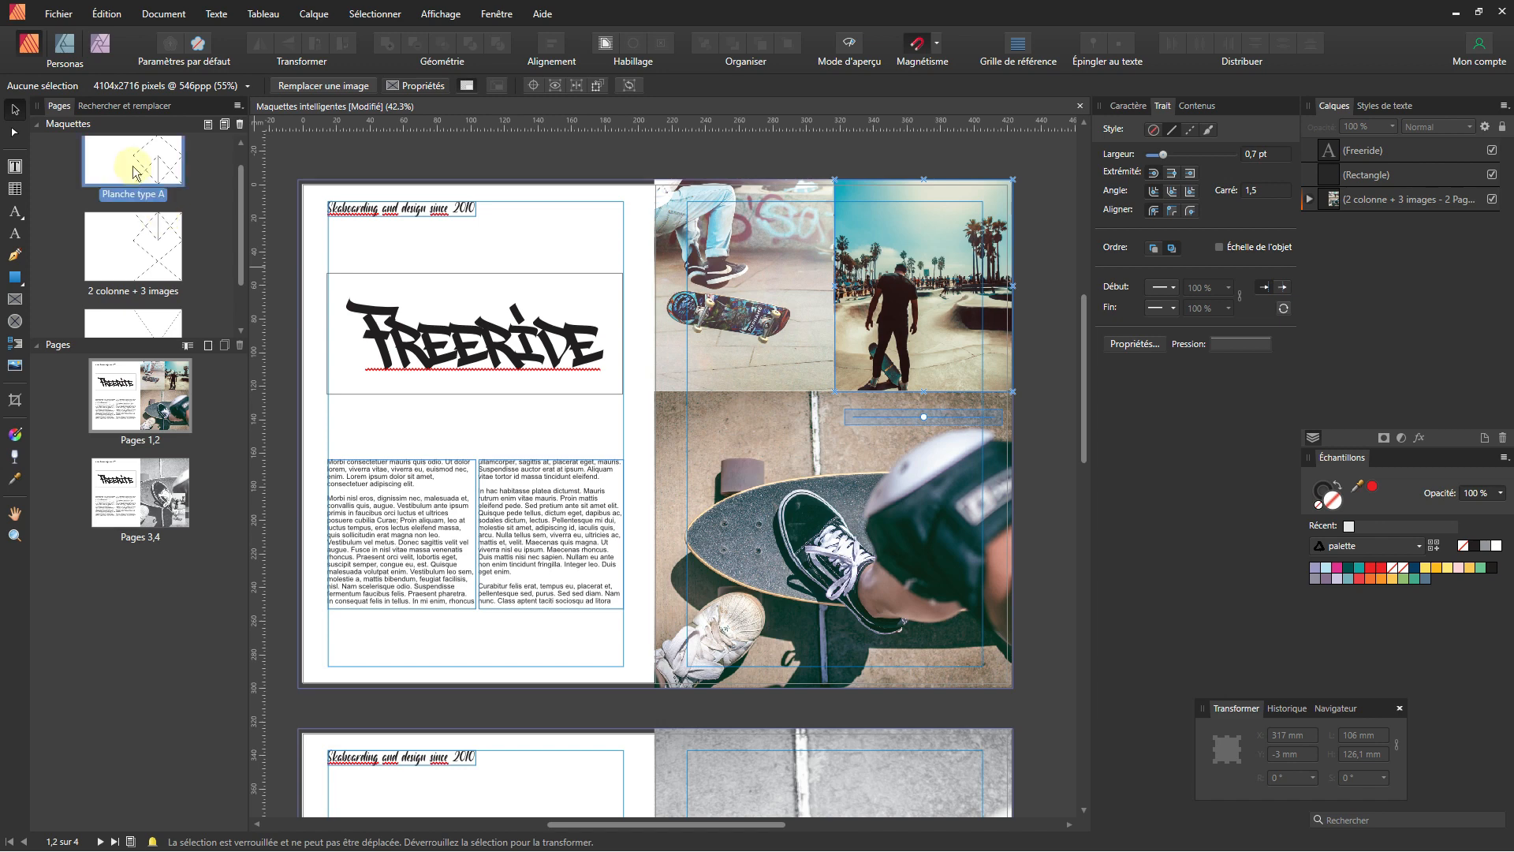
{"action": "left_click_drag", "start_coordinate": [134, 170], "coordinate": [140, 392]}
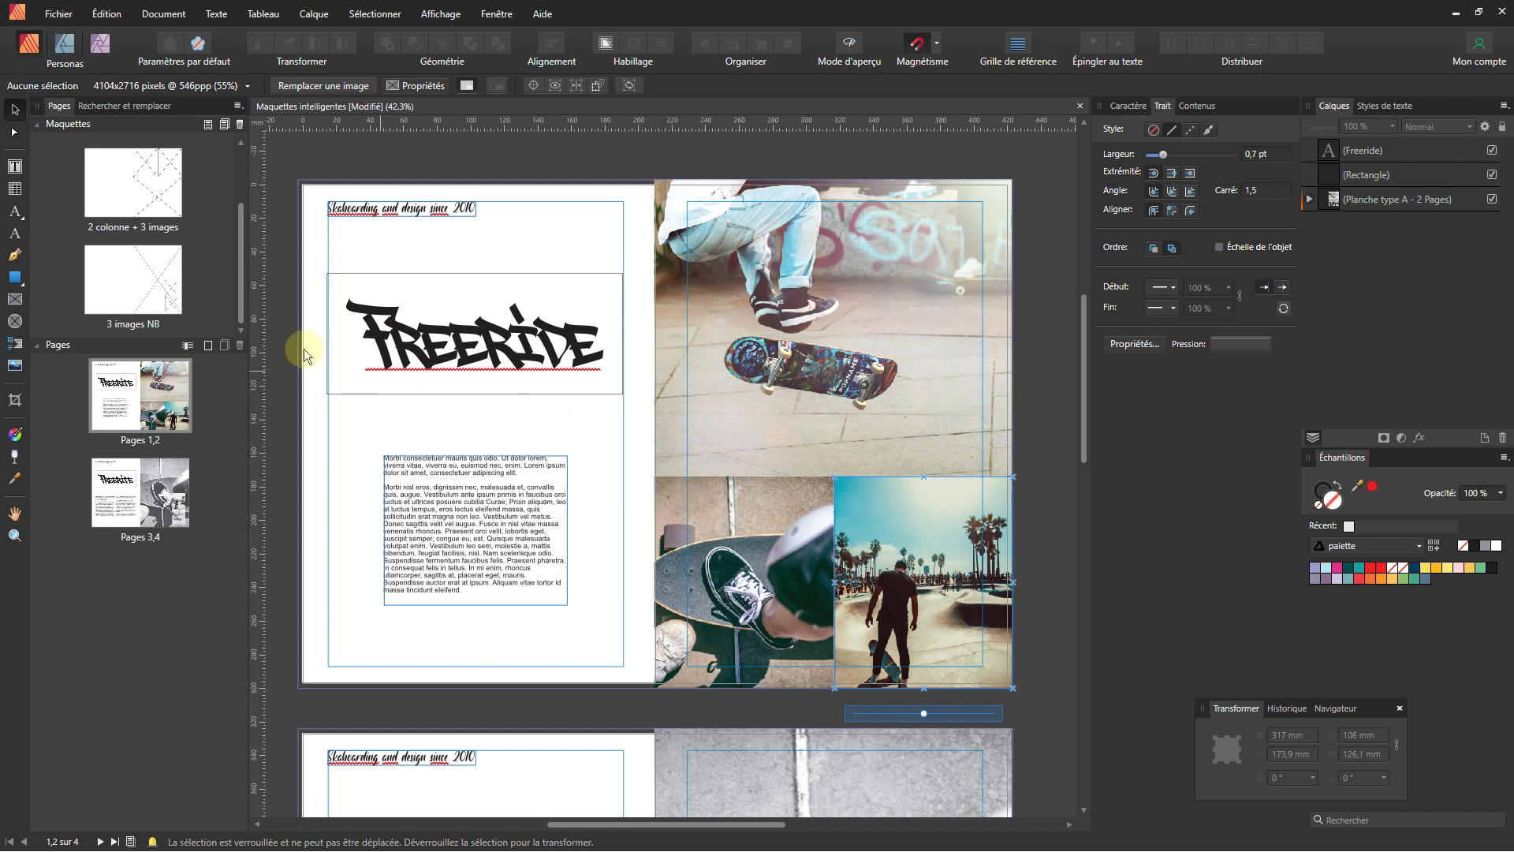
- Try the 3 images NB master on the pages 1,2 spread and undo its application
{"action": "left_click_drag", "start_coordinate": [122, 289], "coordinate": [139, 396]}
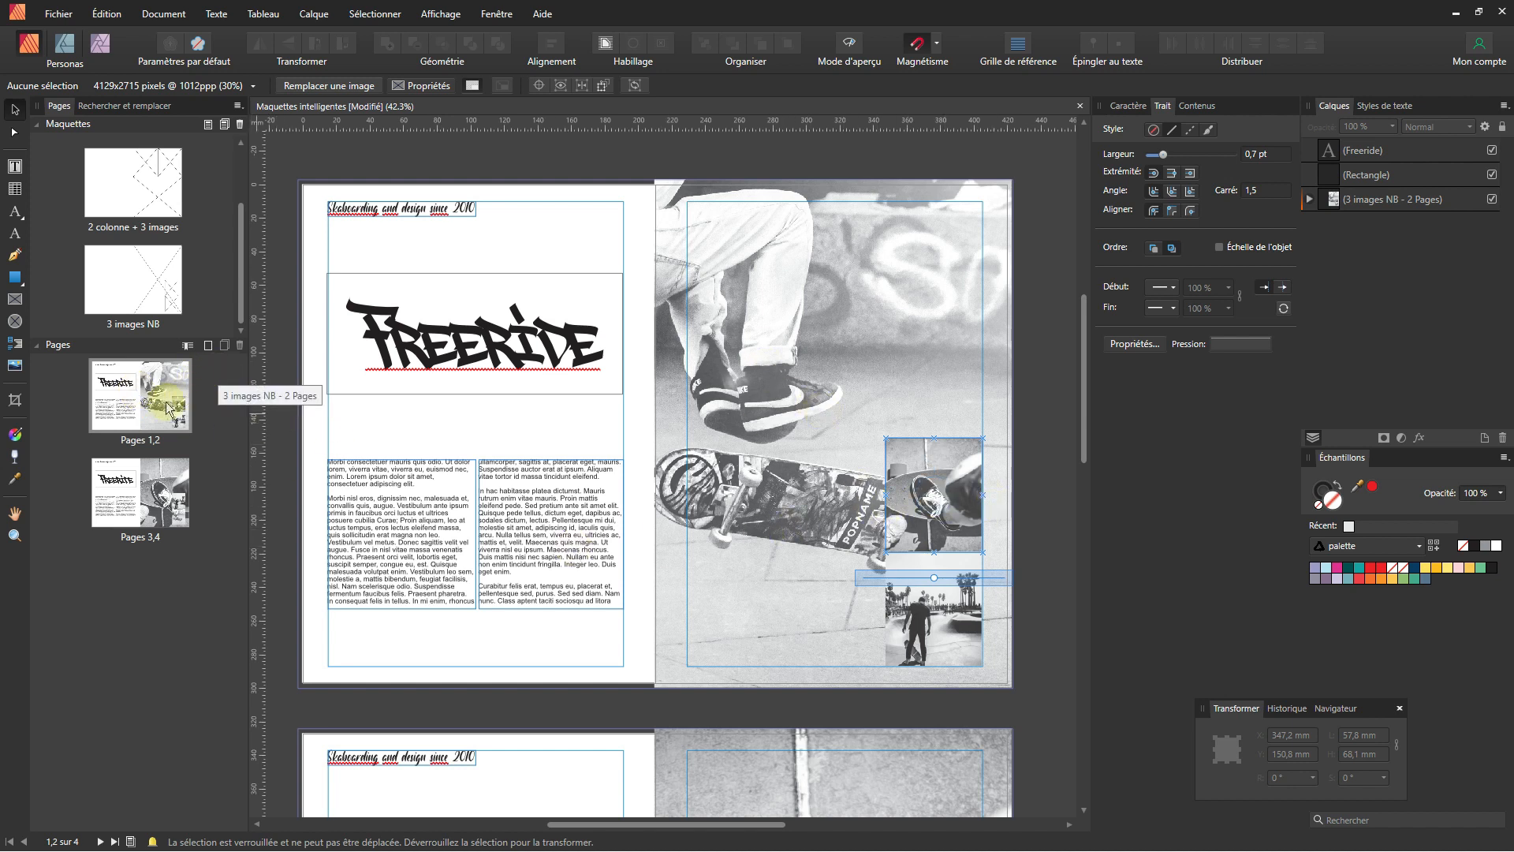
{"action": "key", "text": "ctrl+z"}
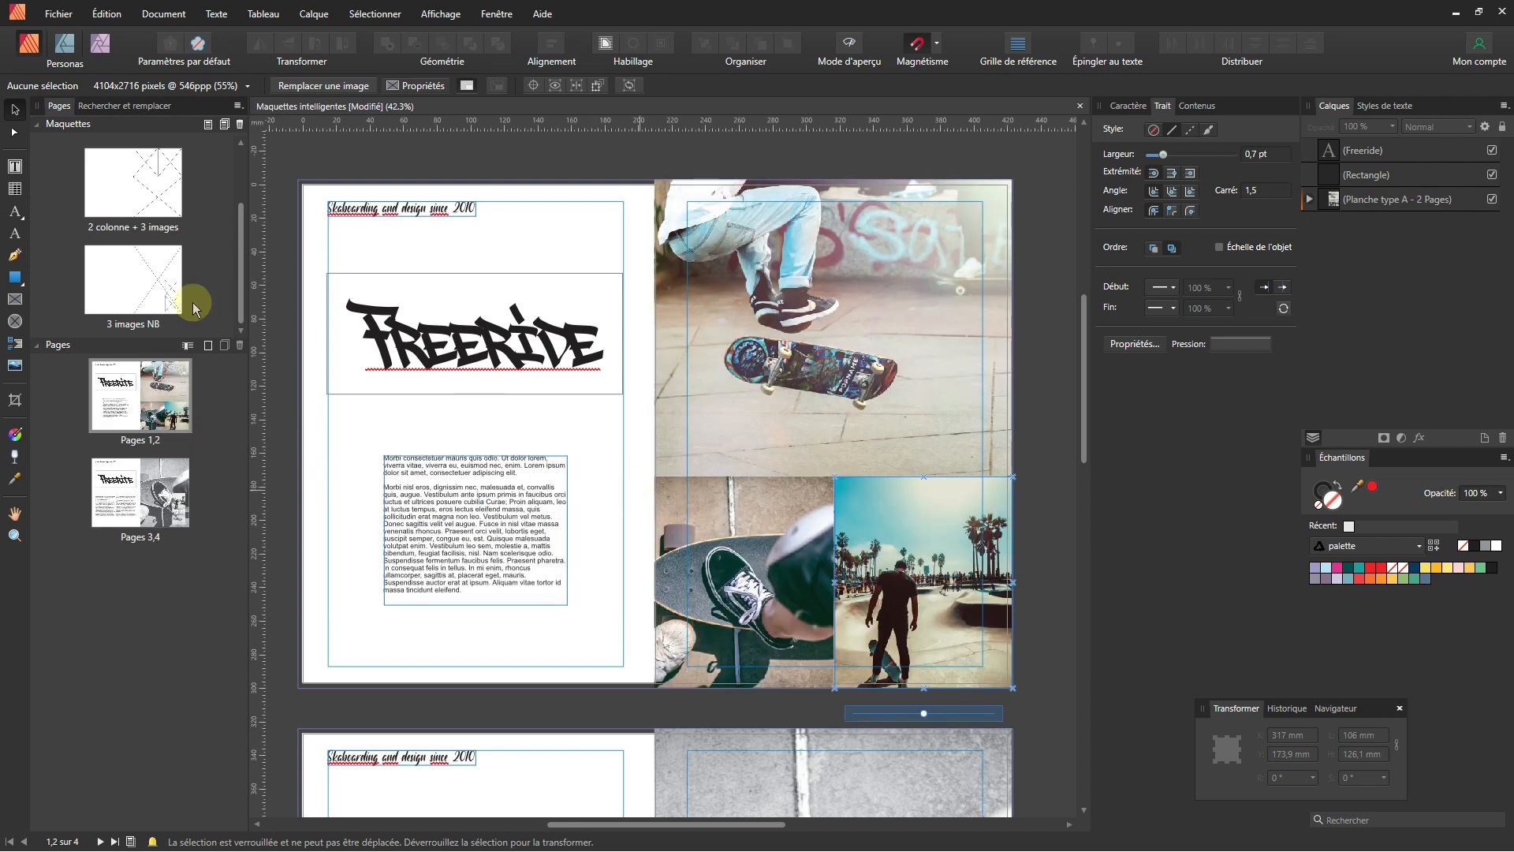
- Open the 3 images NB master and select its black-and-white adjustment layer to inspect it
{"action": "double_click", "coordinate": [123, 286]}
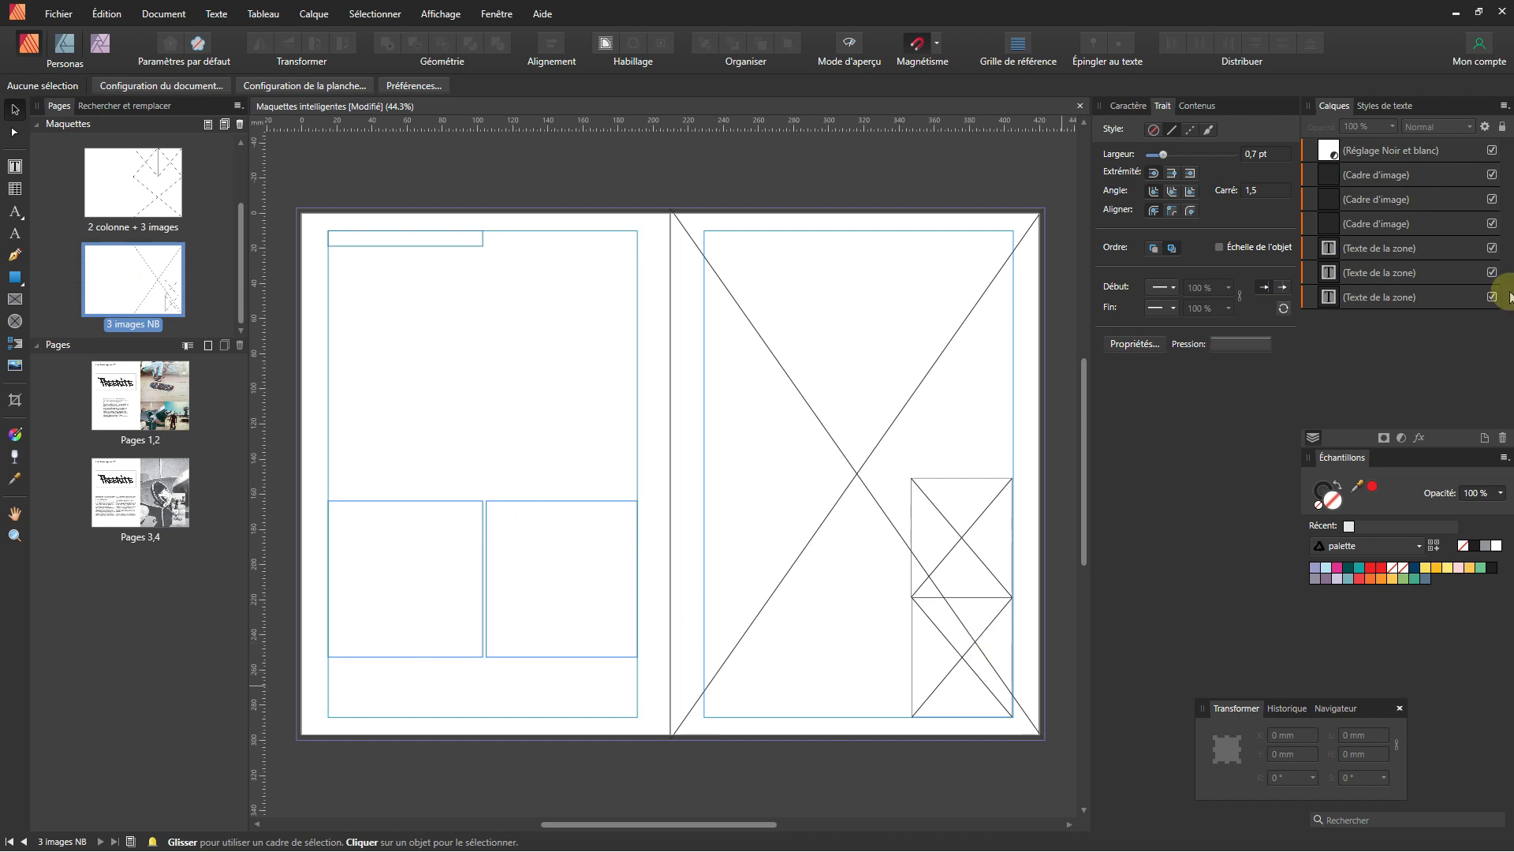
{"action": "left_click", "coordinate": [1426, 155]}
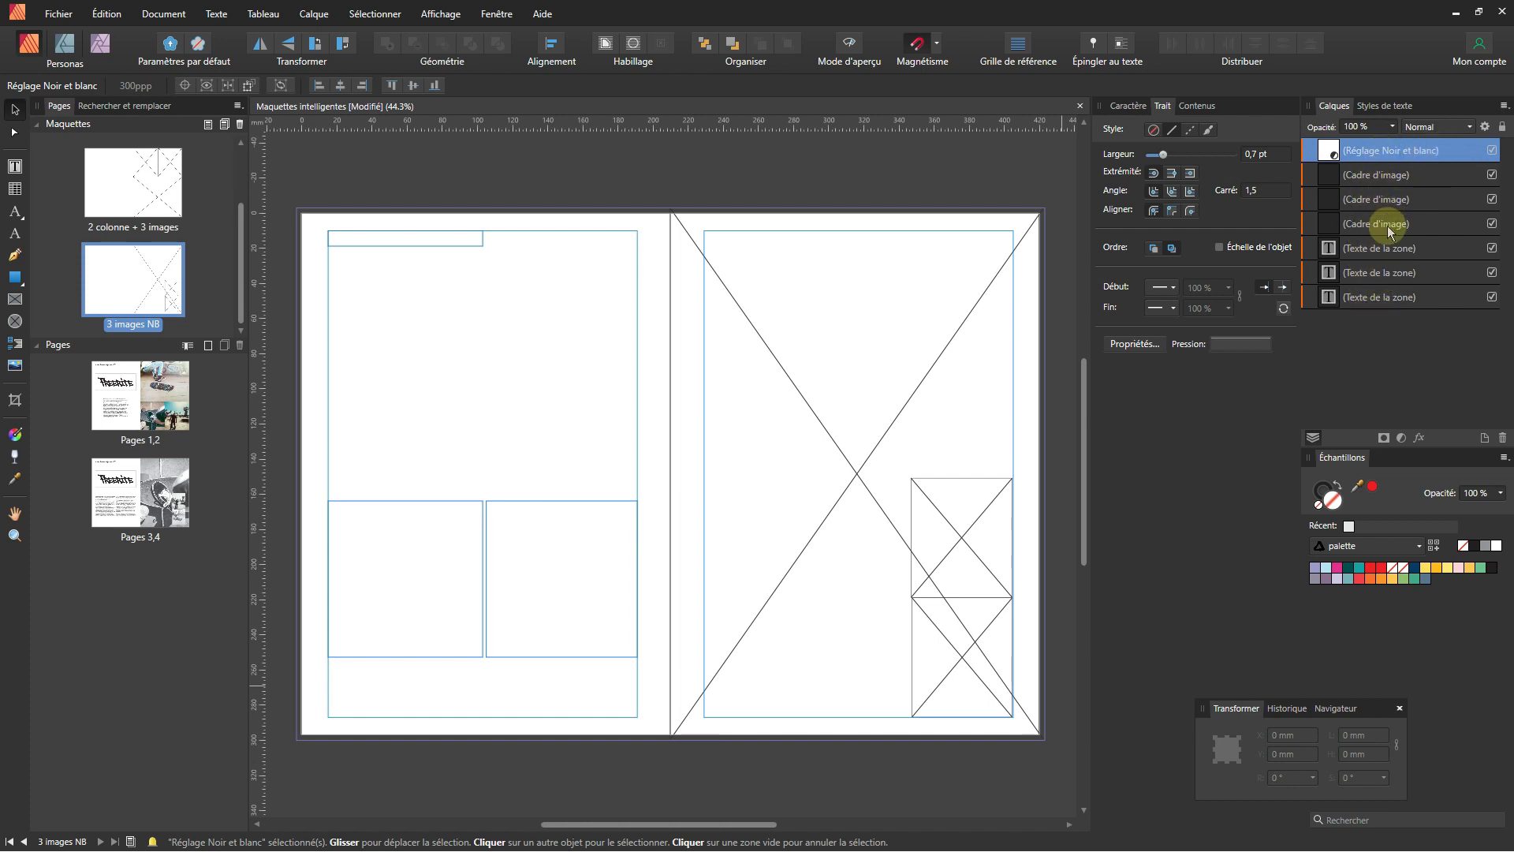
- Review the available adjustment layer types, and examine the layers of the 2 colonne + 3 images and Planche type A masters
{"action": "left_click", "coordinate": [1403, 438]}
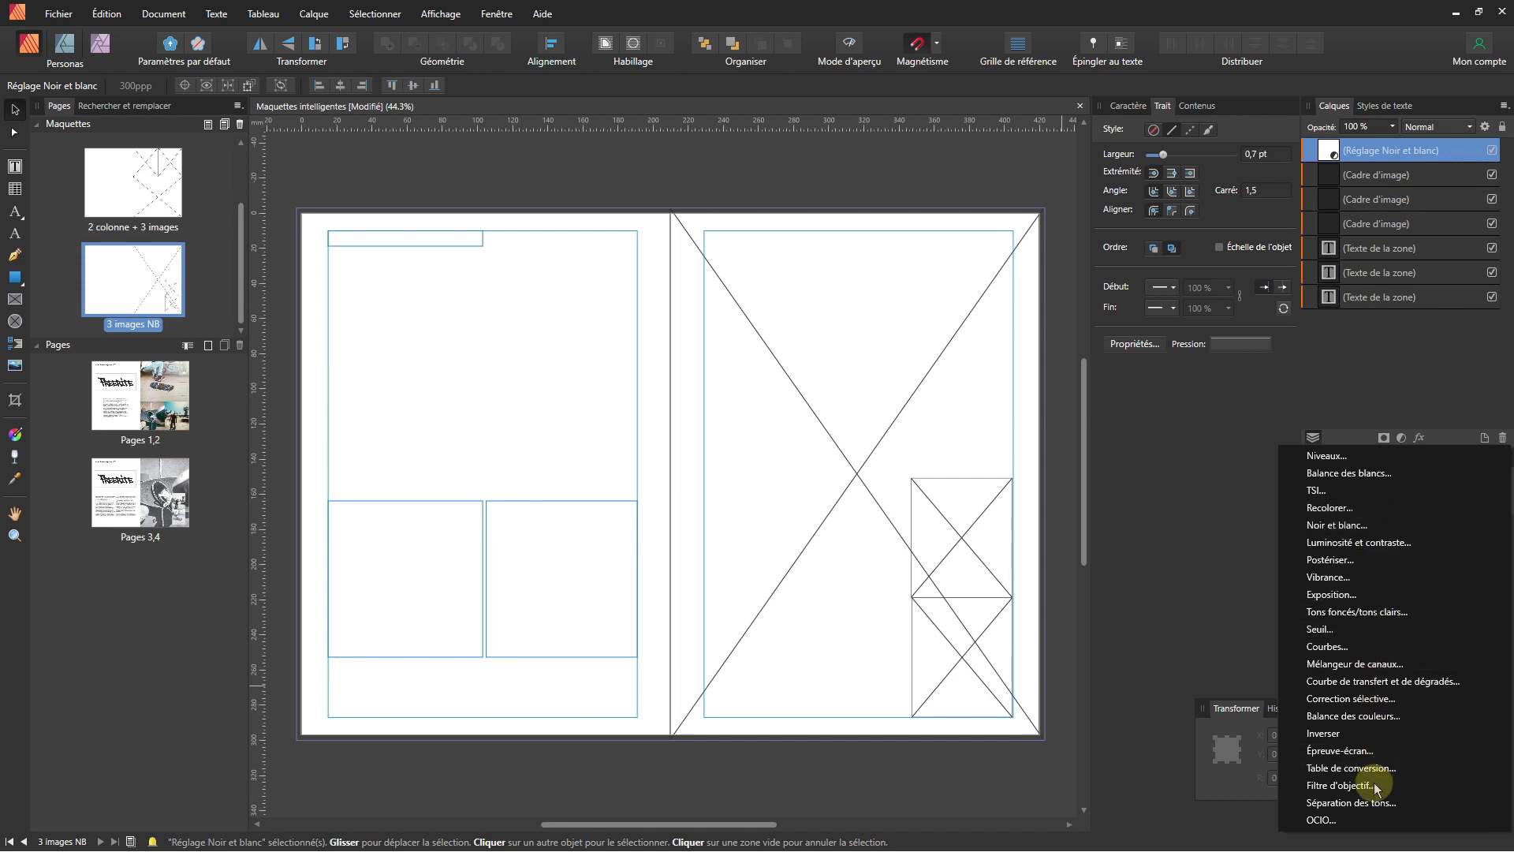
{"action": "left_click", "coordinate": [1404, 372]}
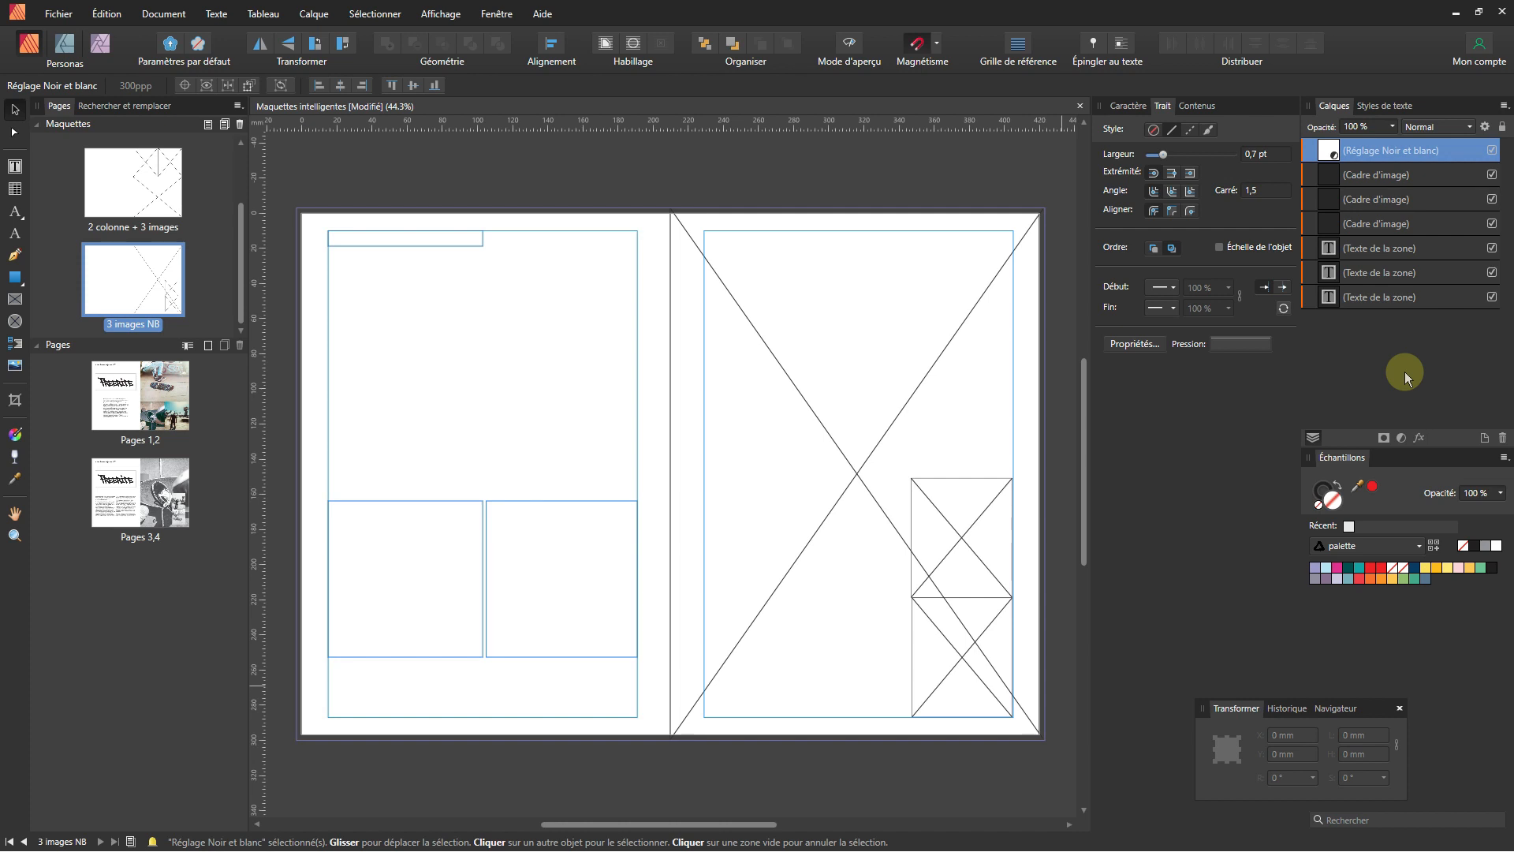
{"action": "double_click", "coordinate": [95, 186]}
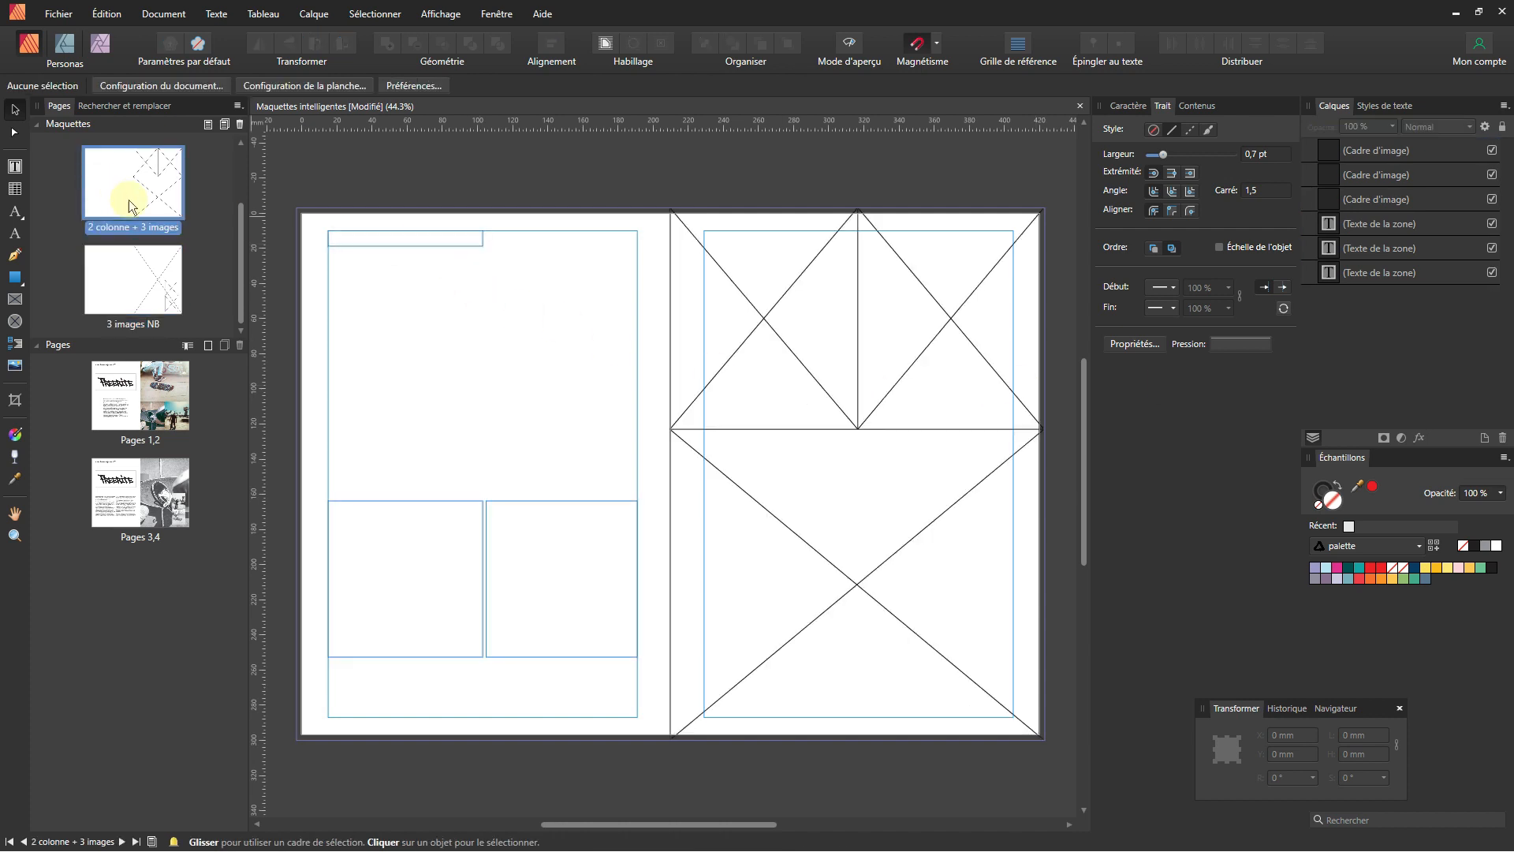
{"action": "scroll", "coordinate": [146, 224], "scroll_direction": "up", "scroll_amount": 1}
{"action": "scroll", "coordinate": [142, 205], "scroll_direction": "up", "scroll_amount": 1}
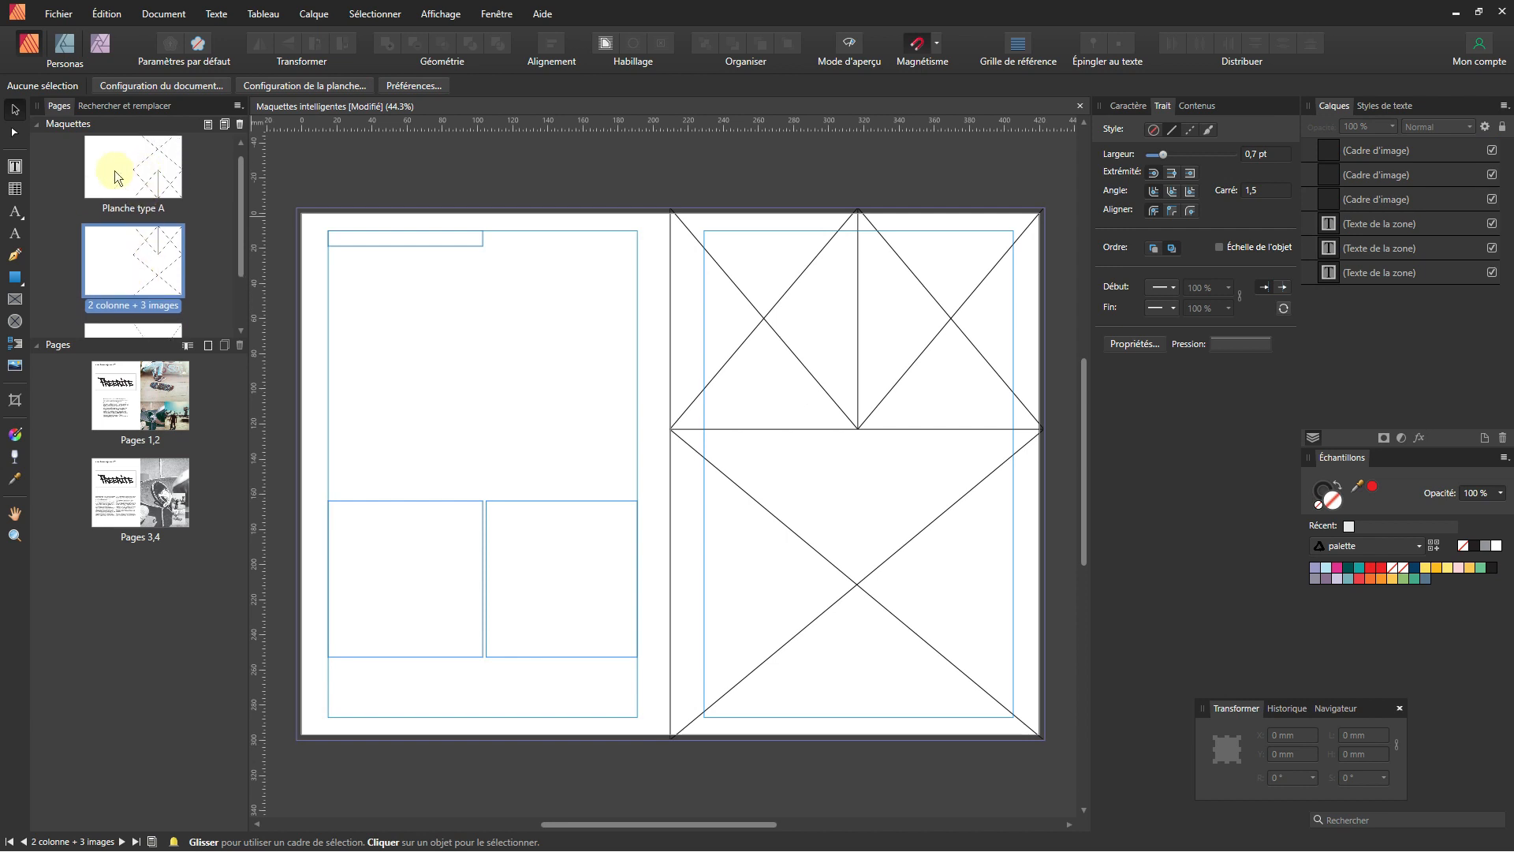
{"action": "double_click", "coordinate": [121, 180]}
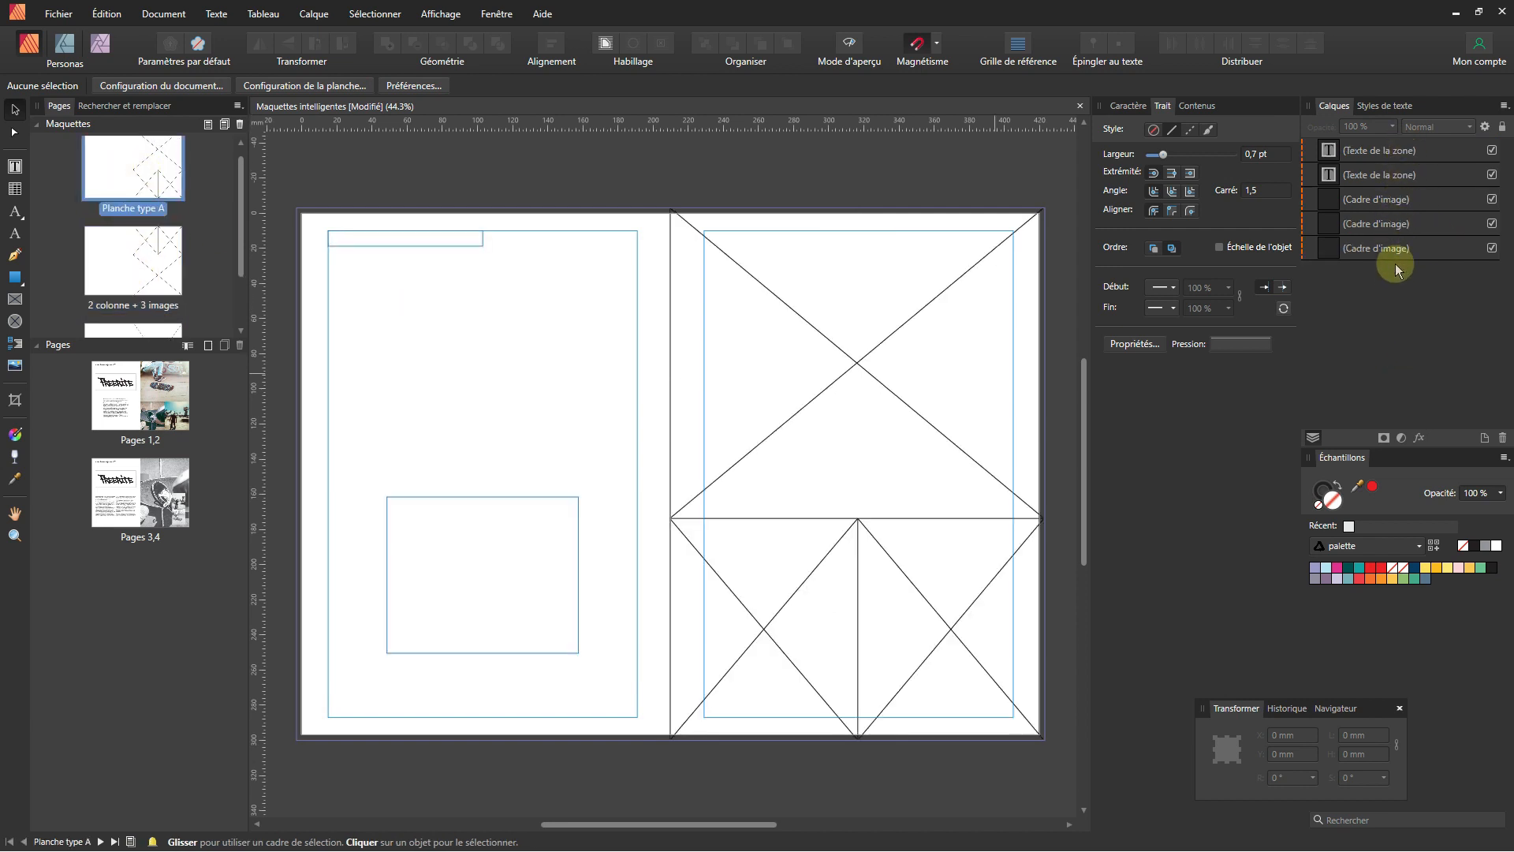
- Examine the master layers of the pages 1,2 and pages 3,4 spreads to compare which master each one uses
{"action": "double_click", "coordinate": [113, 412]}
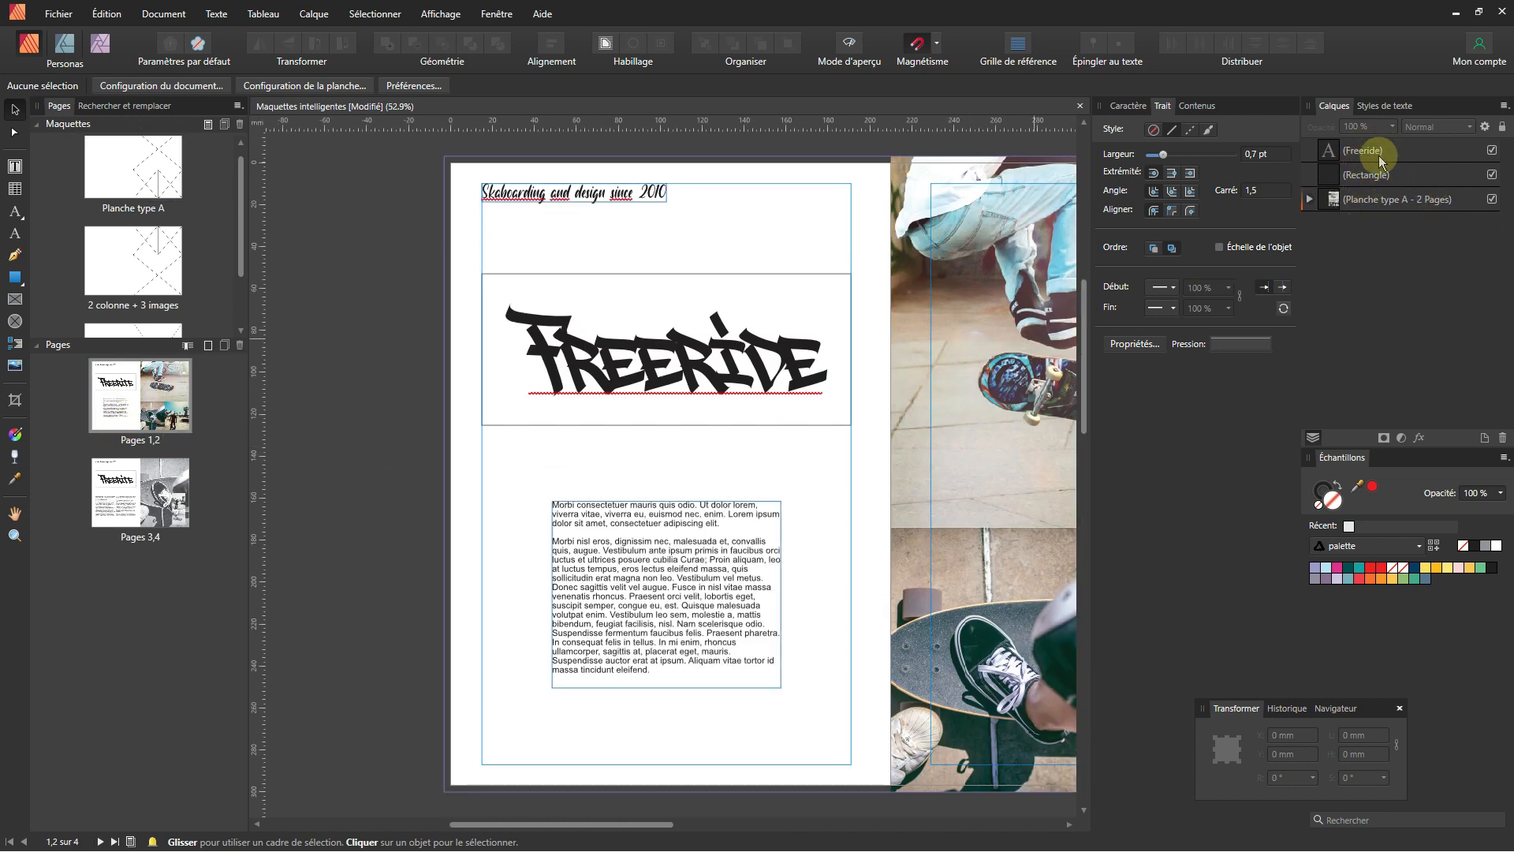
{"action": "left_click", "coordinate": [1390, 208]}
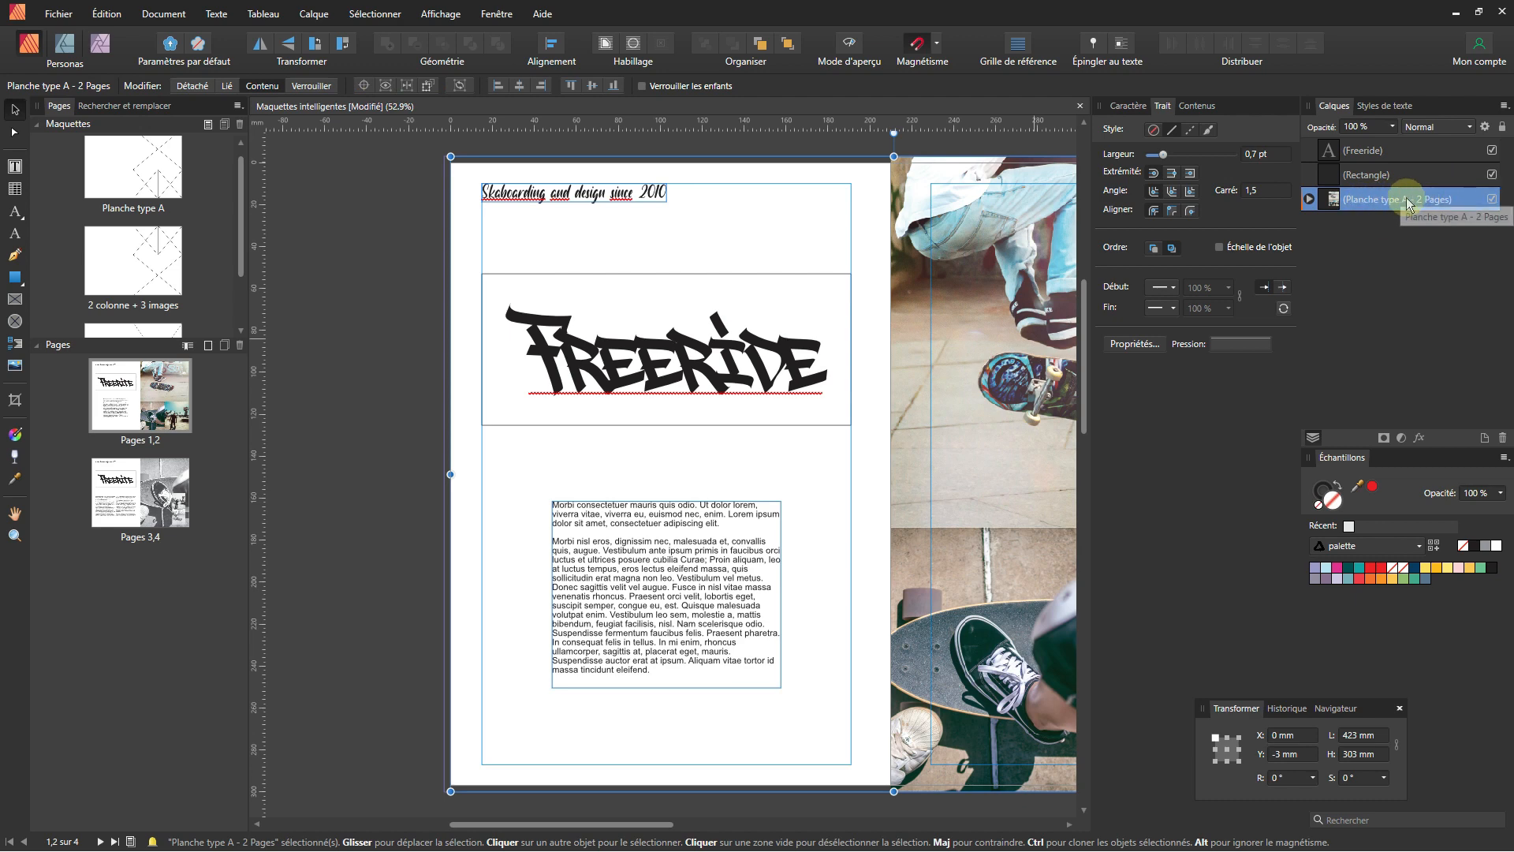
{"action": "left_click", "coordinate": [162, 497]}
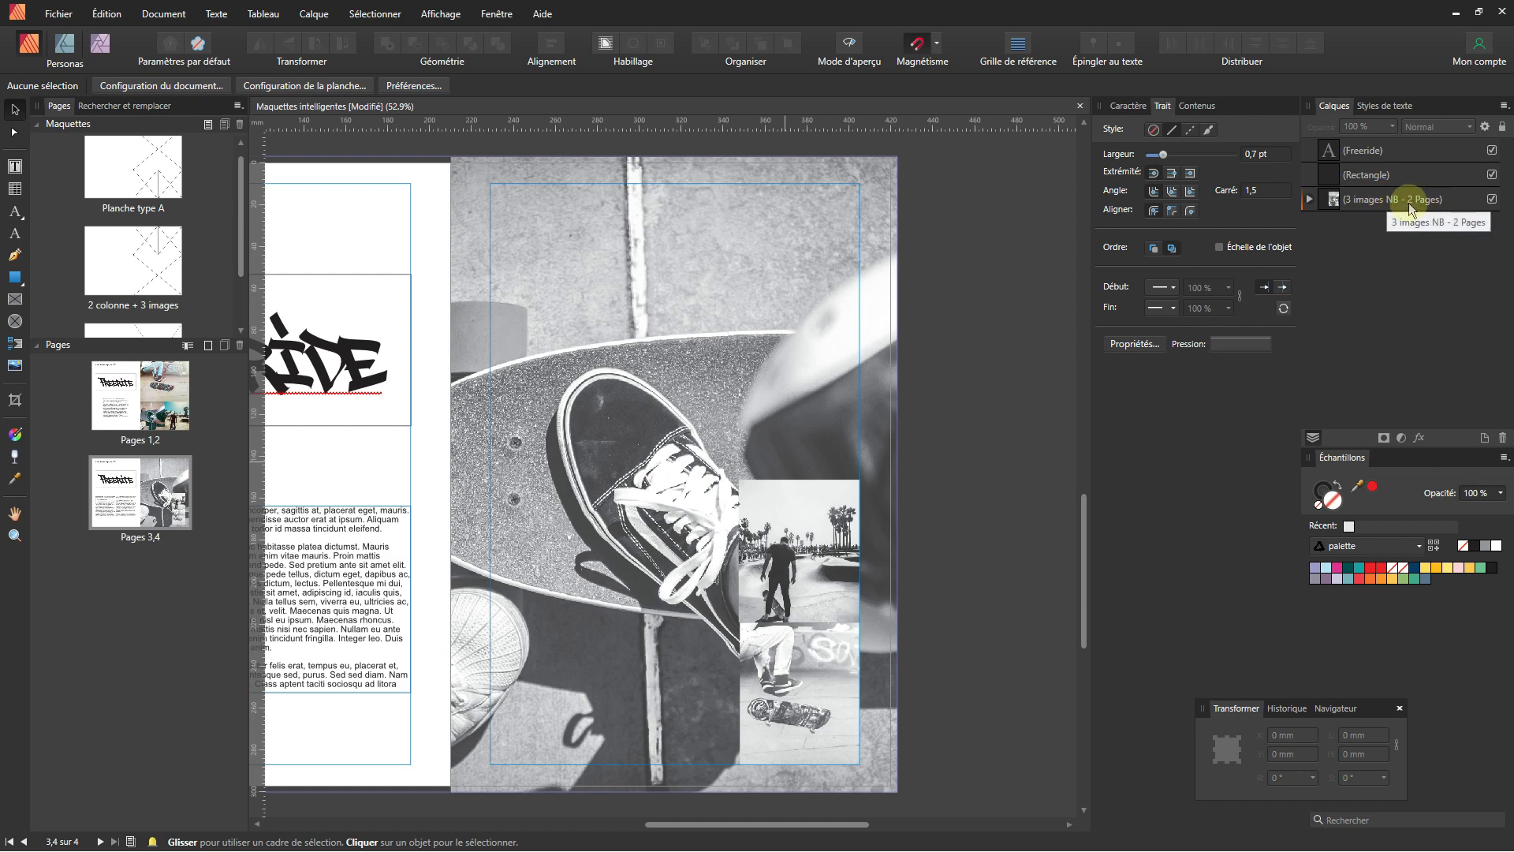
{"action": "scroll", "coordinate": [654, 450], "scroll_direction": "down", "scroll_amount": 1}
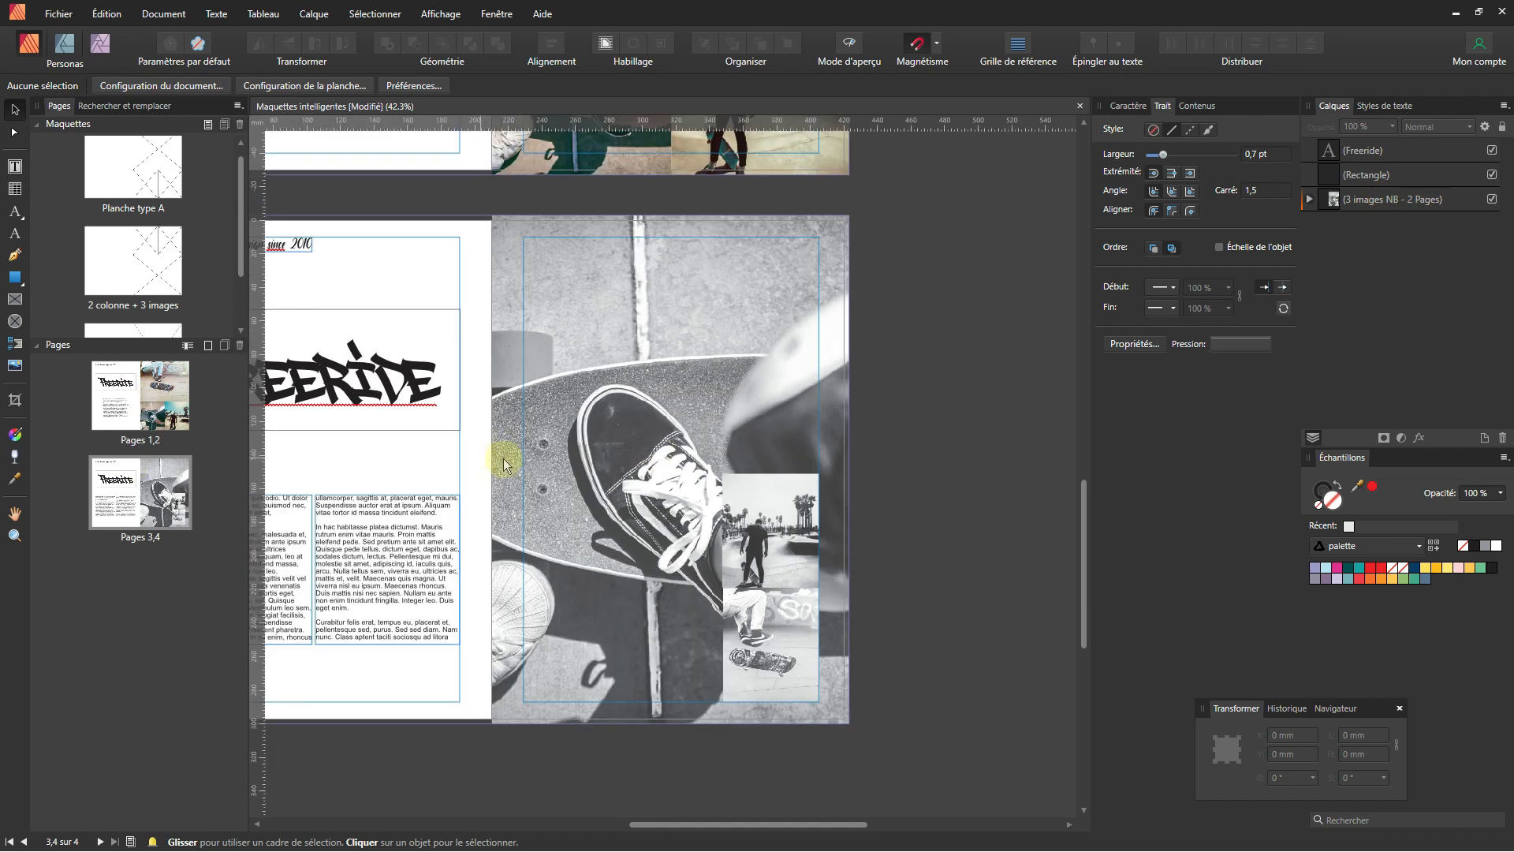
{"action": "left_click_drag", "start_coordinate": [487, 459], "coordinate": [692, 406]}
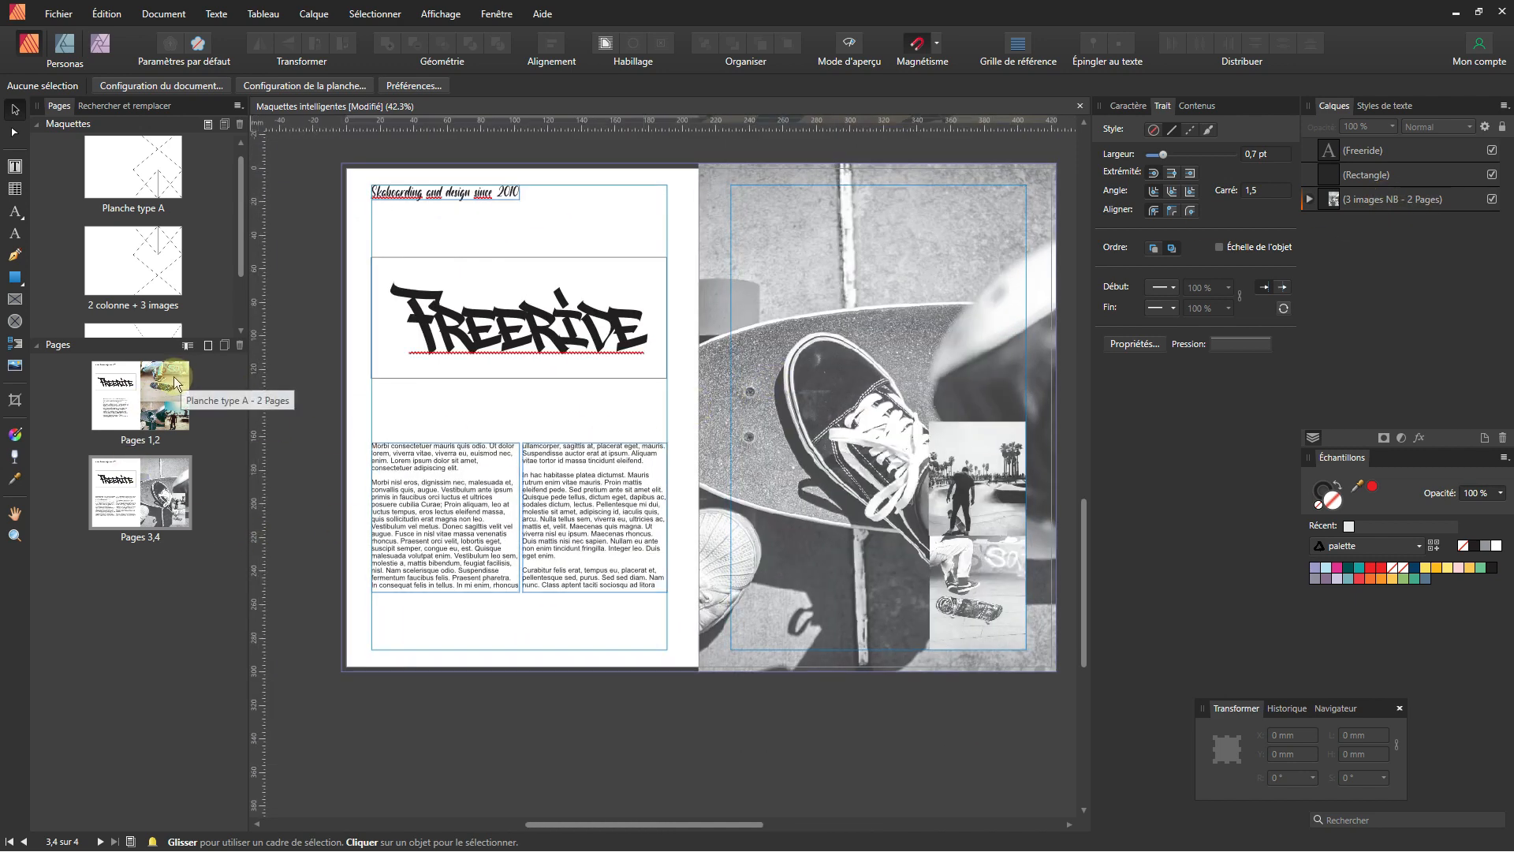
{"action": "left_click", "coordinate": [167, 385]}
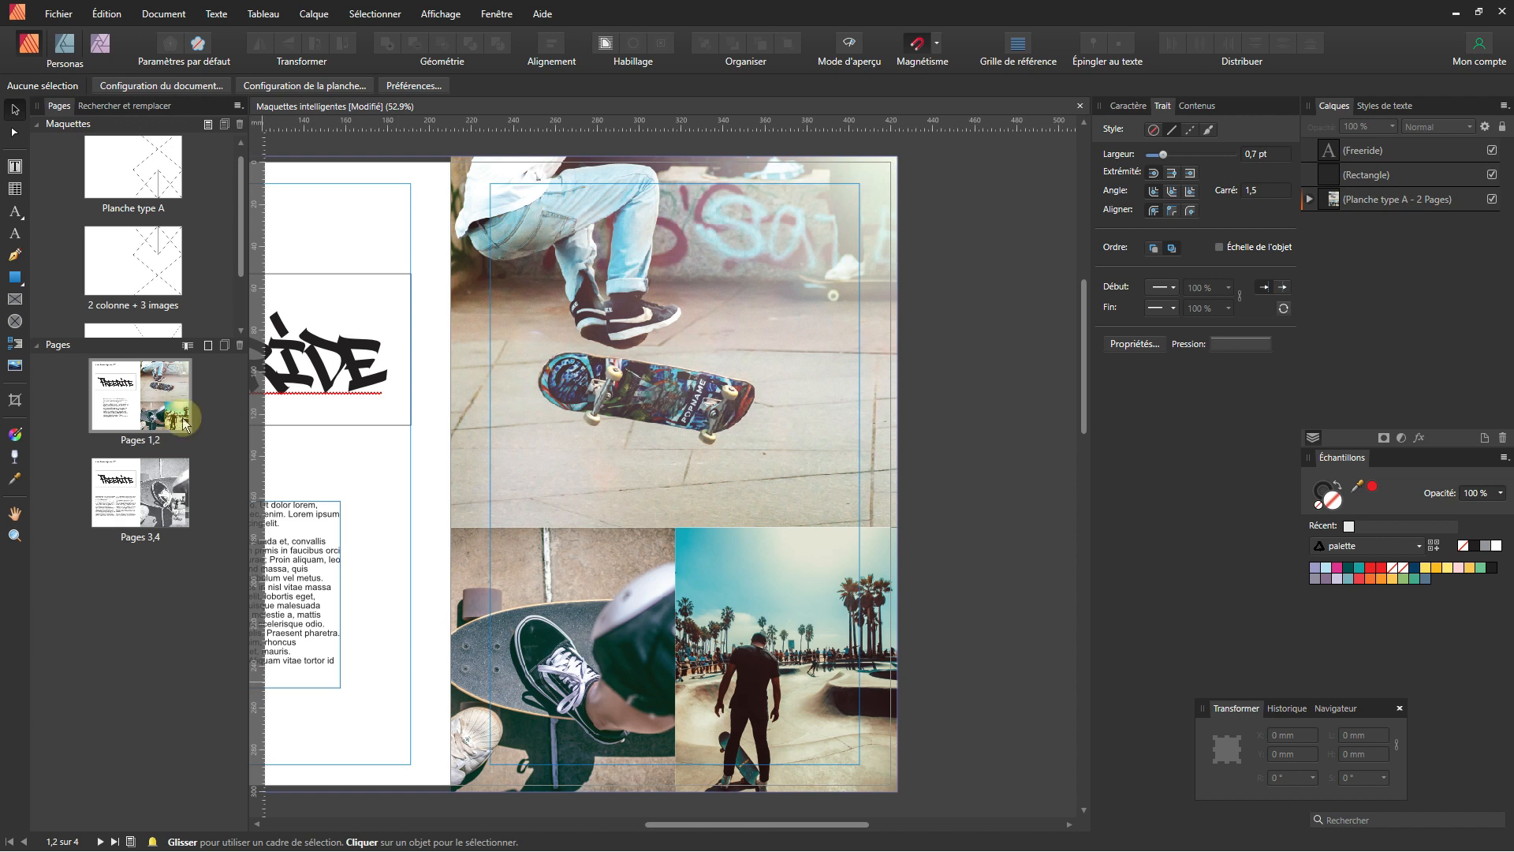
- Add a double-page A4 portrait master named Produit 1 with margins of 19 mm inner, 15 mm outer and 10 mm top and bottom
{"action": "scroll", "coordinate": [180, 304], "scroll_direction": "down", "scroll_amount": 2}
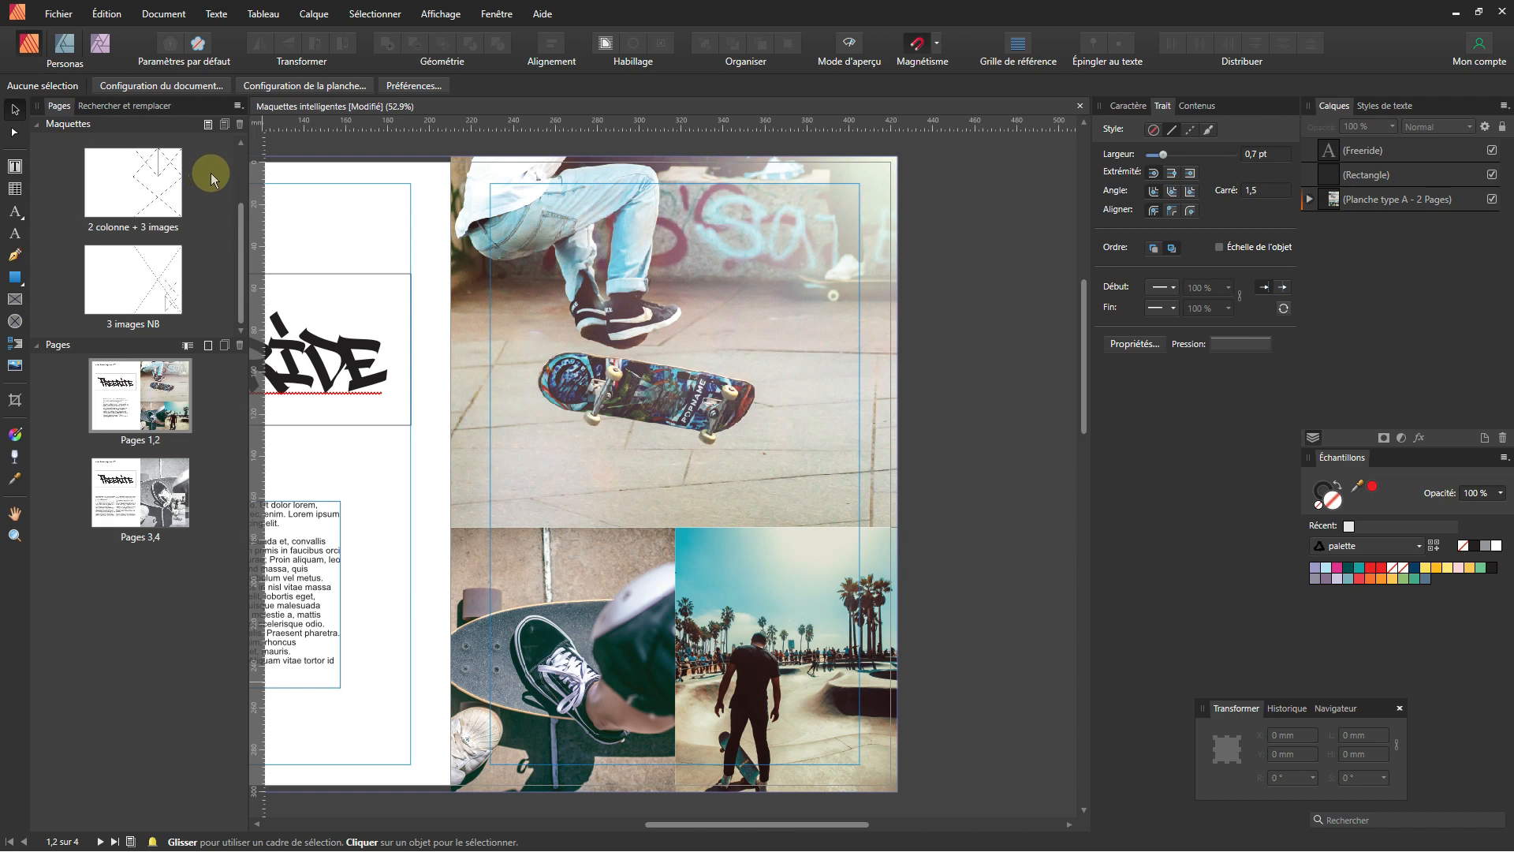
{"action": "left_click", "coordinate": [208, 125]}
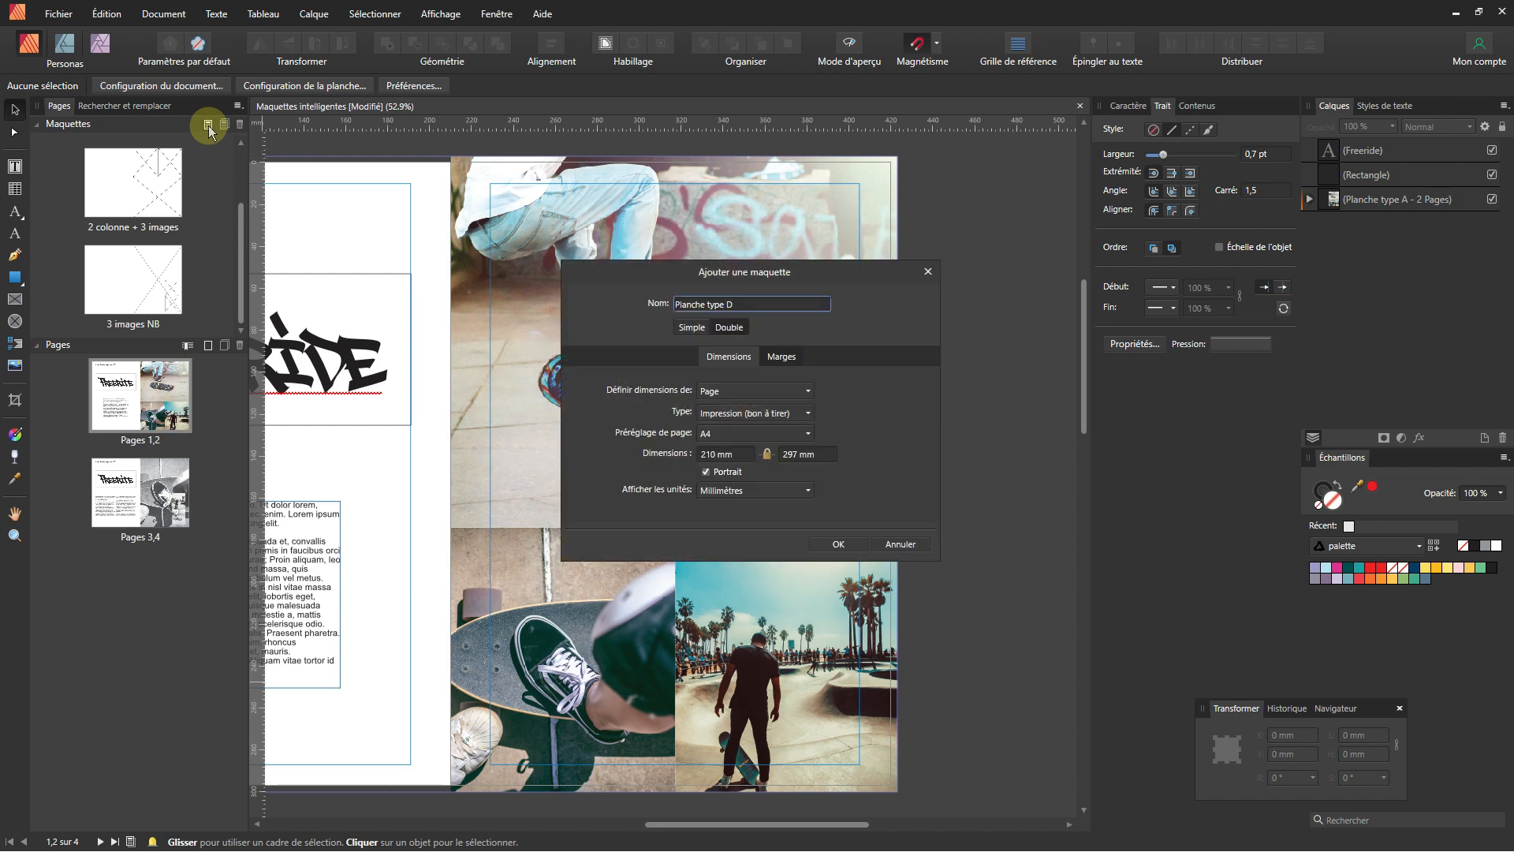
{"action": "triple_click", "coordinate": [765, 304]}
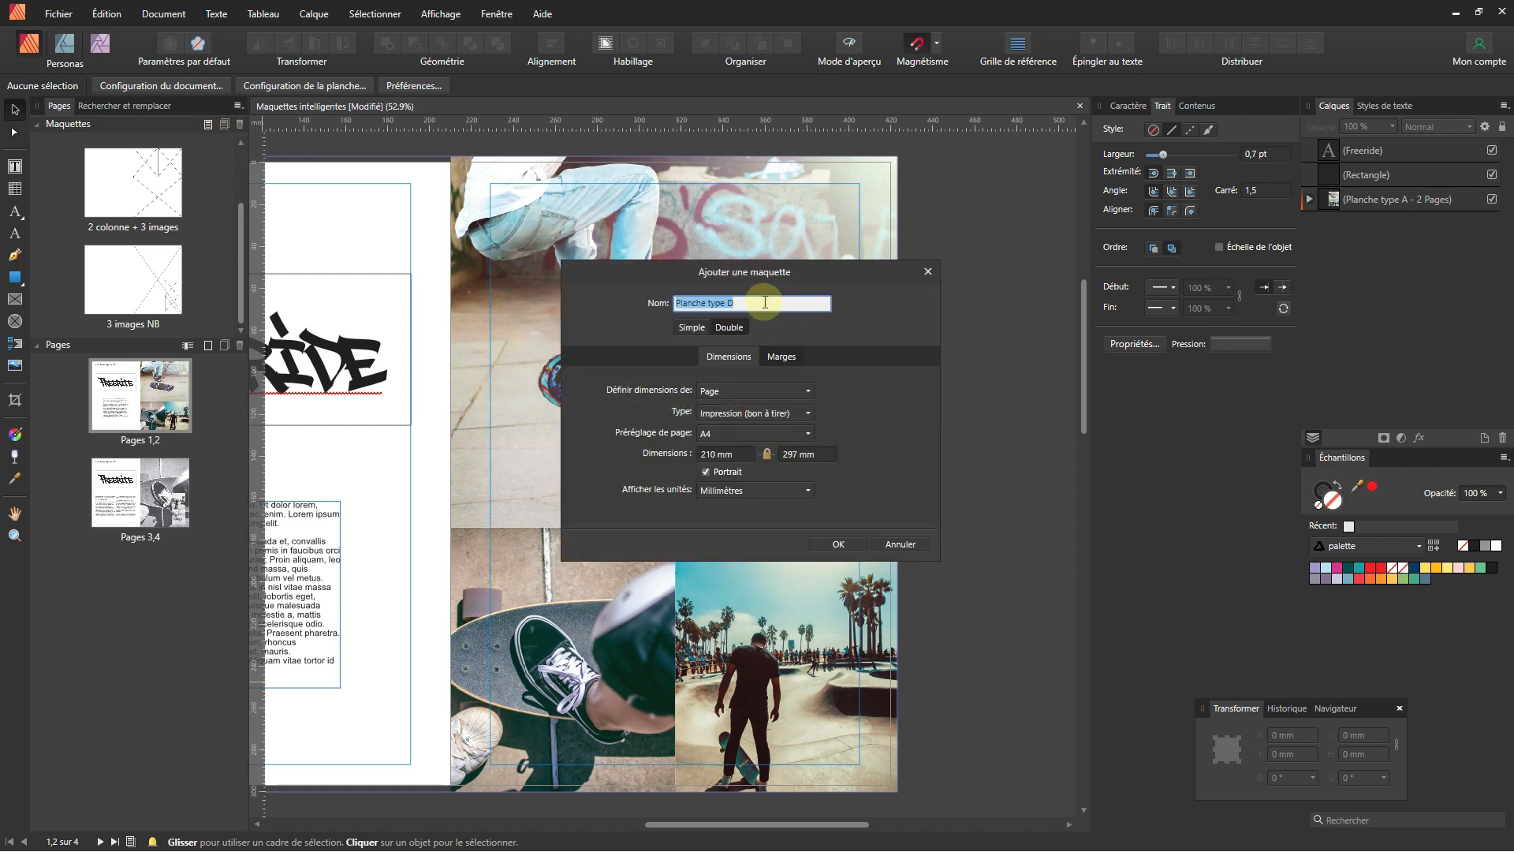
{"action": "type", "text": "Produit"}
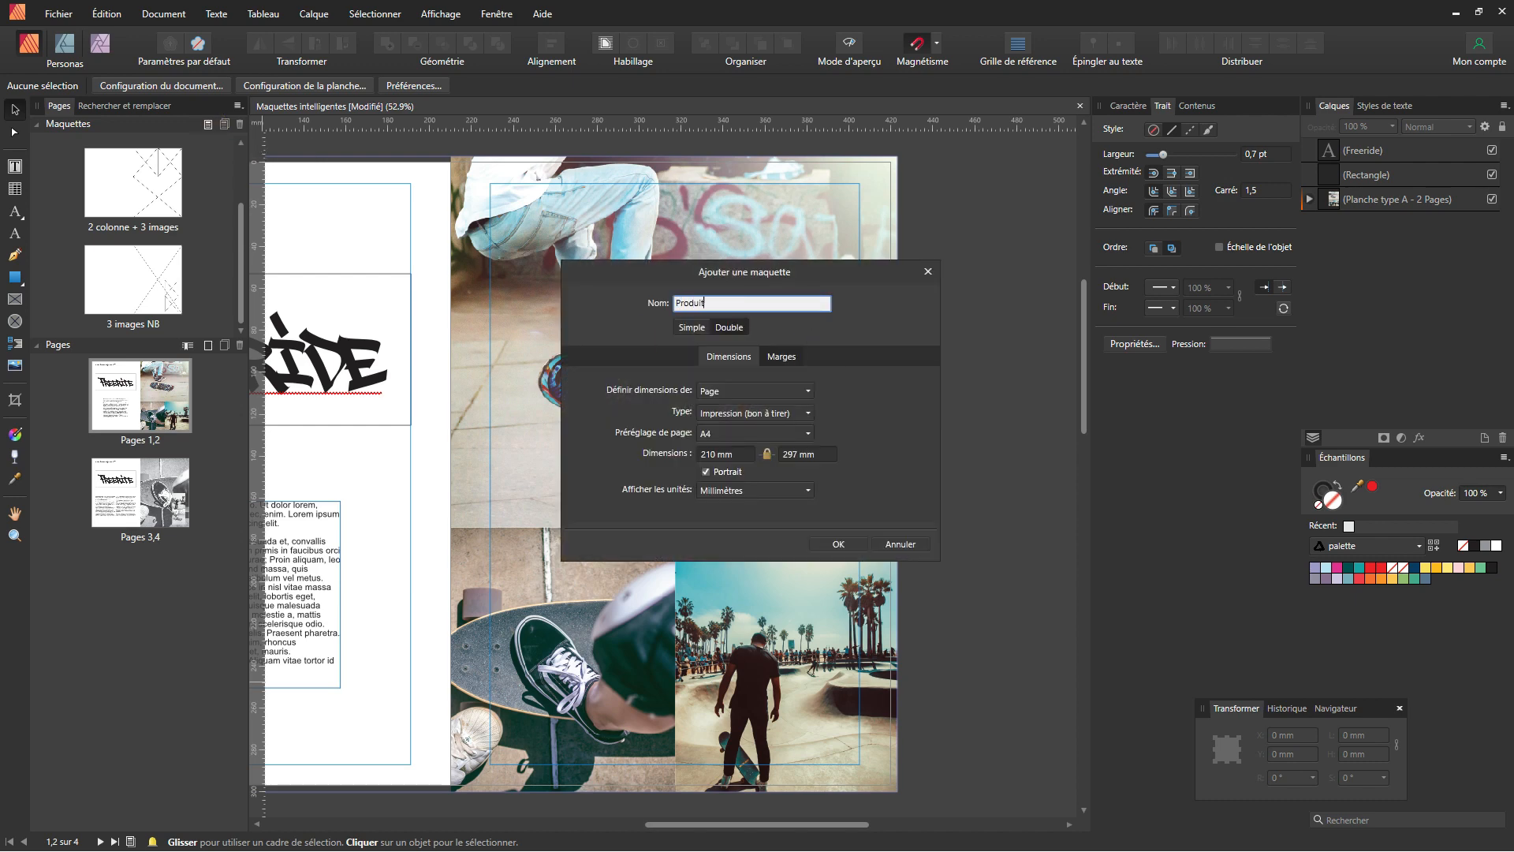
{"action": "type", "text": " 1"}
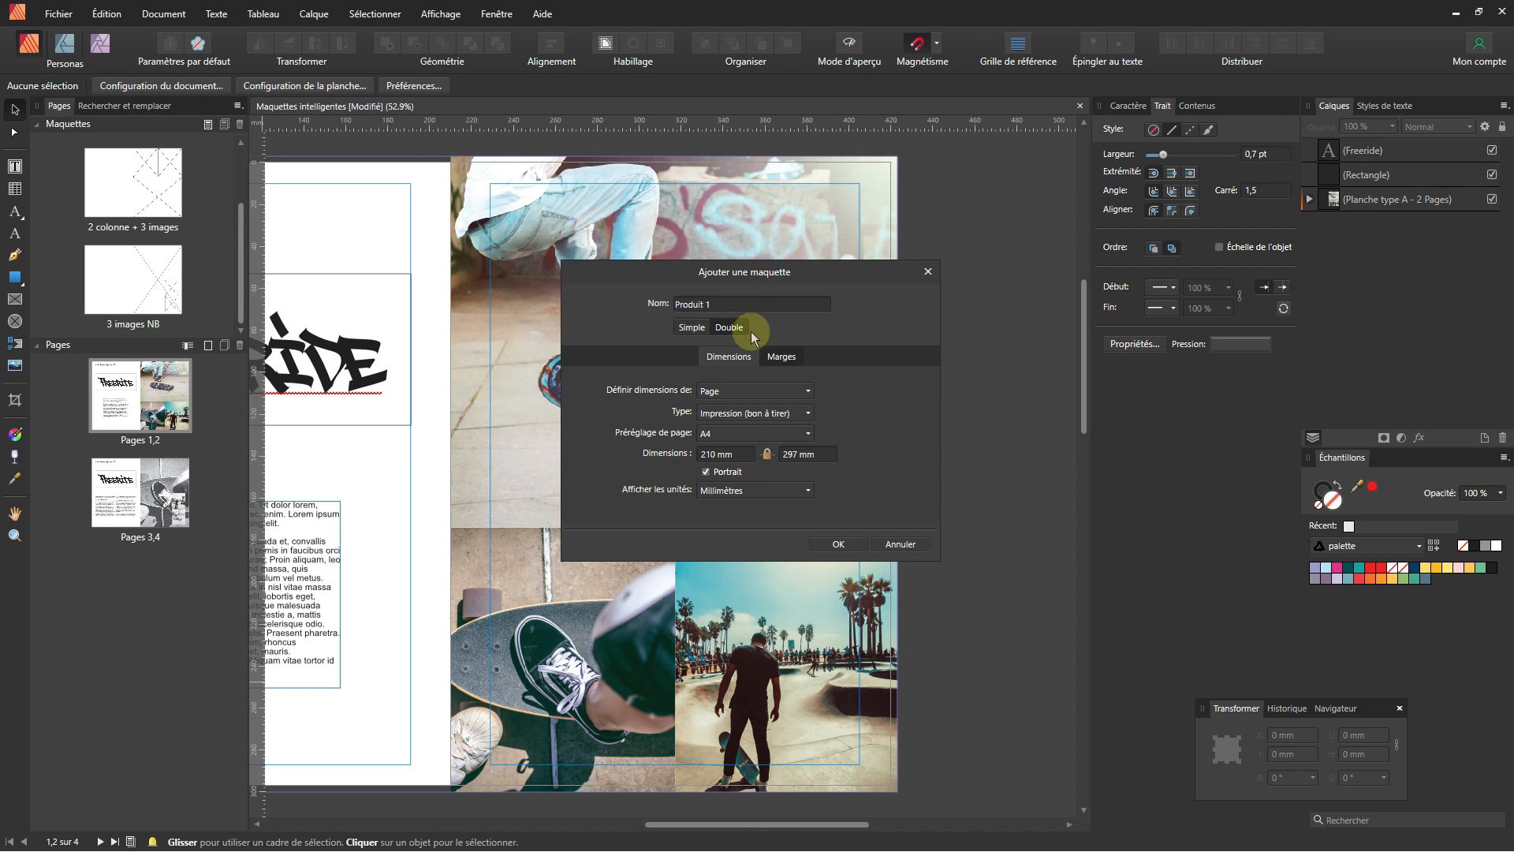
{"action": "left_click", "coordinate": [726, 330]}
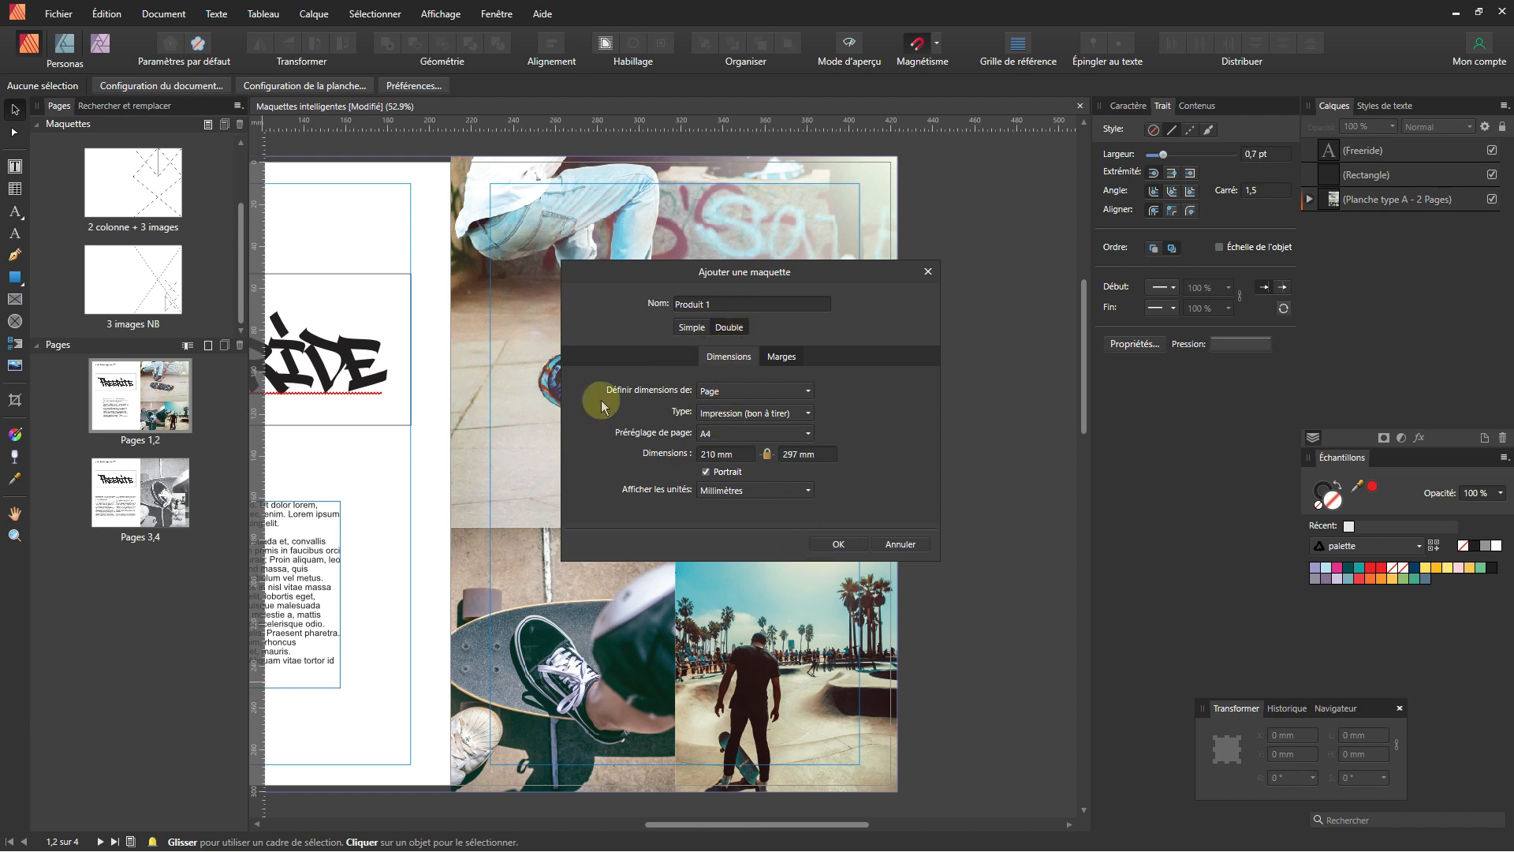
{"action": "left_click", "coordinate": [779, 355]}
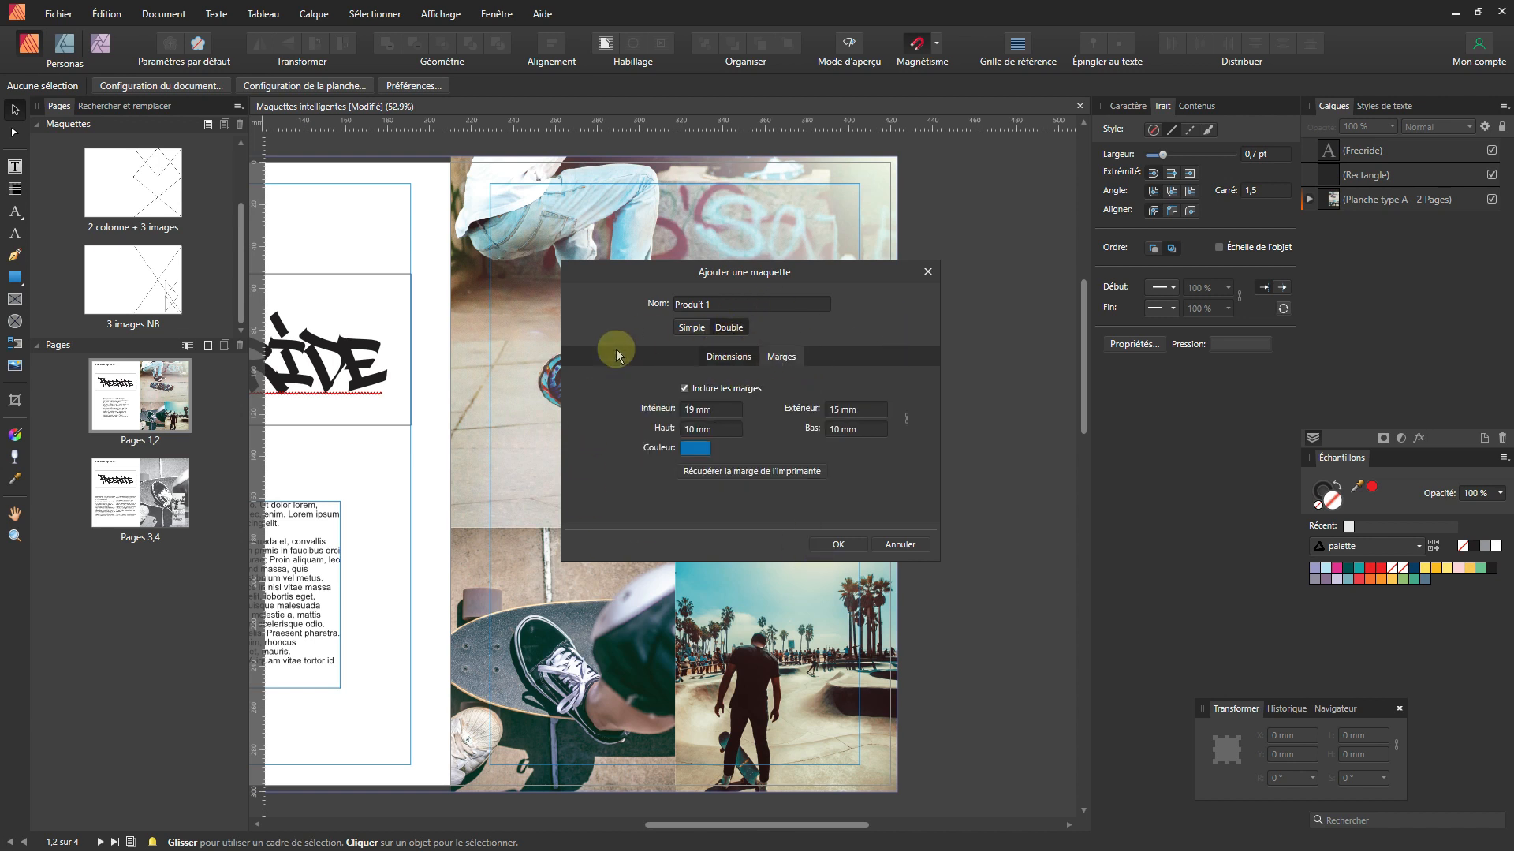
{"action": "left_click", "coordinate": [717, 306]}
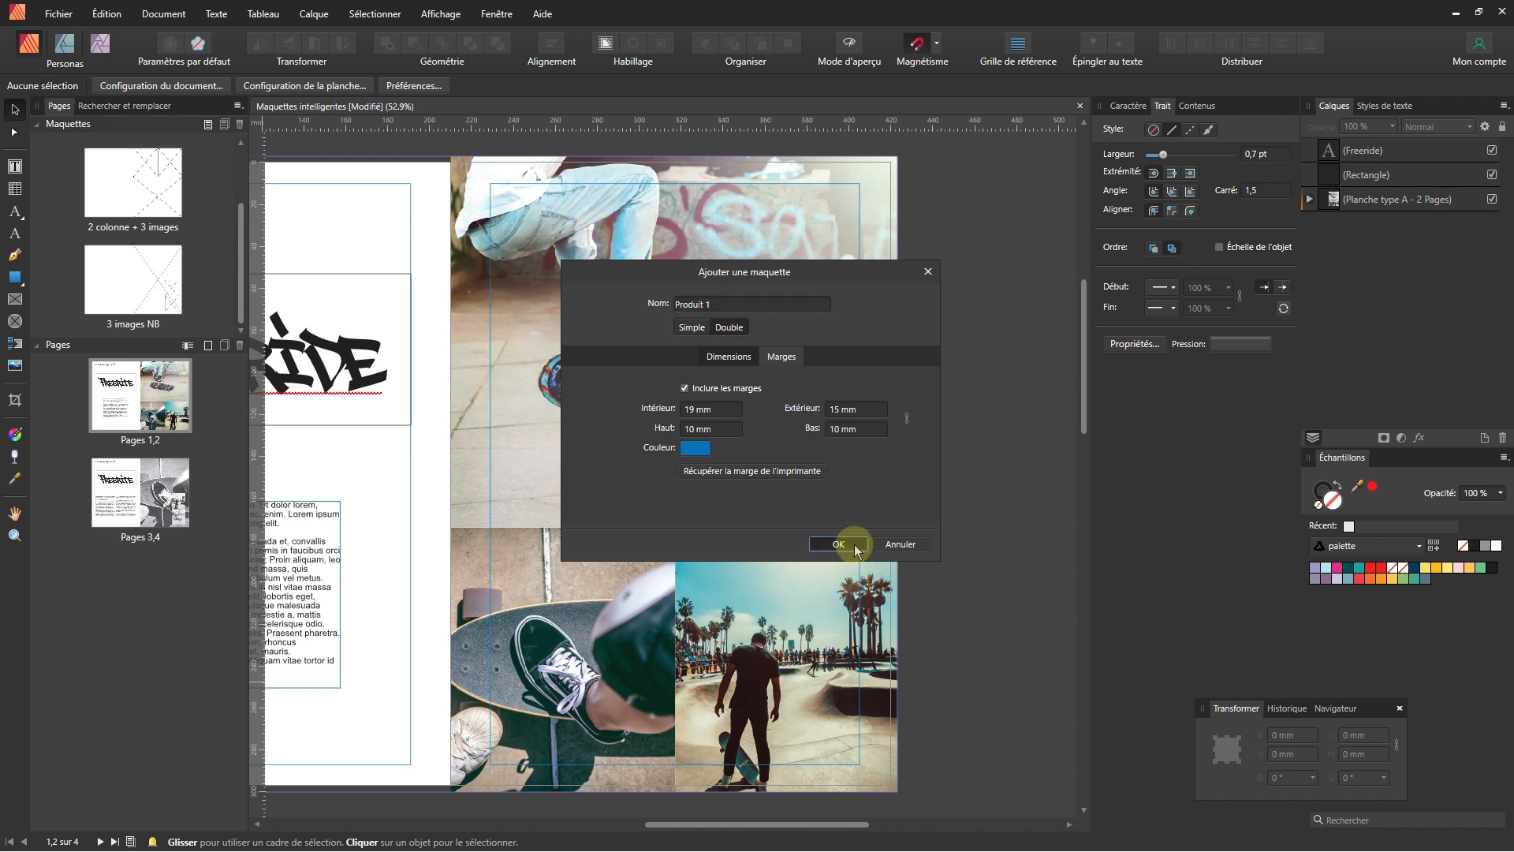
{"action": "left_click", "coordinate": [848, 544]}
- On the Produit 1 master, draw a picture frame about 66 mm square at the right page's upper margin and duplicate it beside the first
{"action": "scroll", "coordinate": [190, 292], "scroll_direction": "down", "scroll_amount": 2}
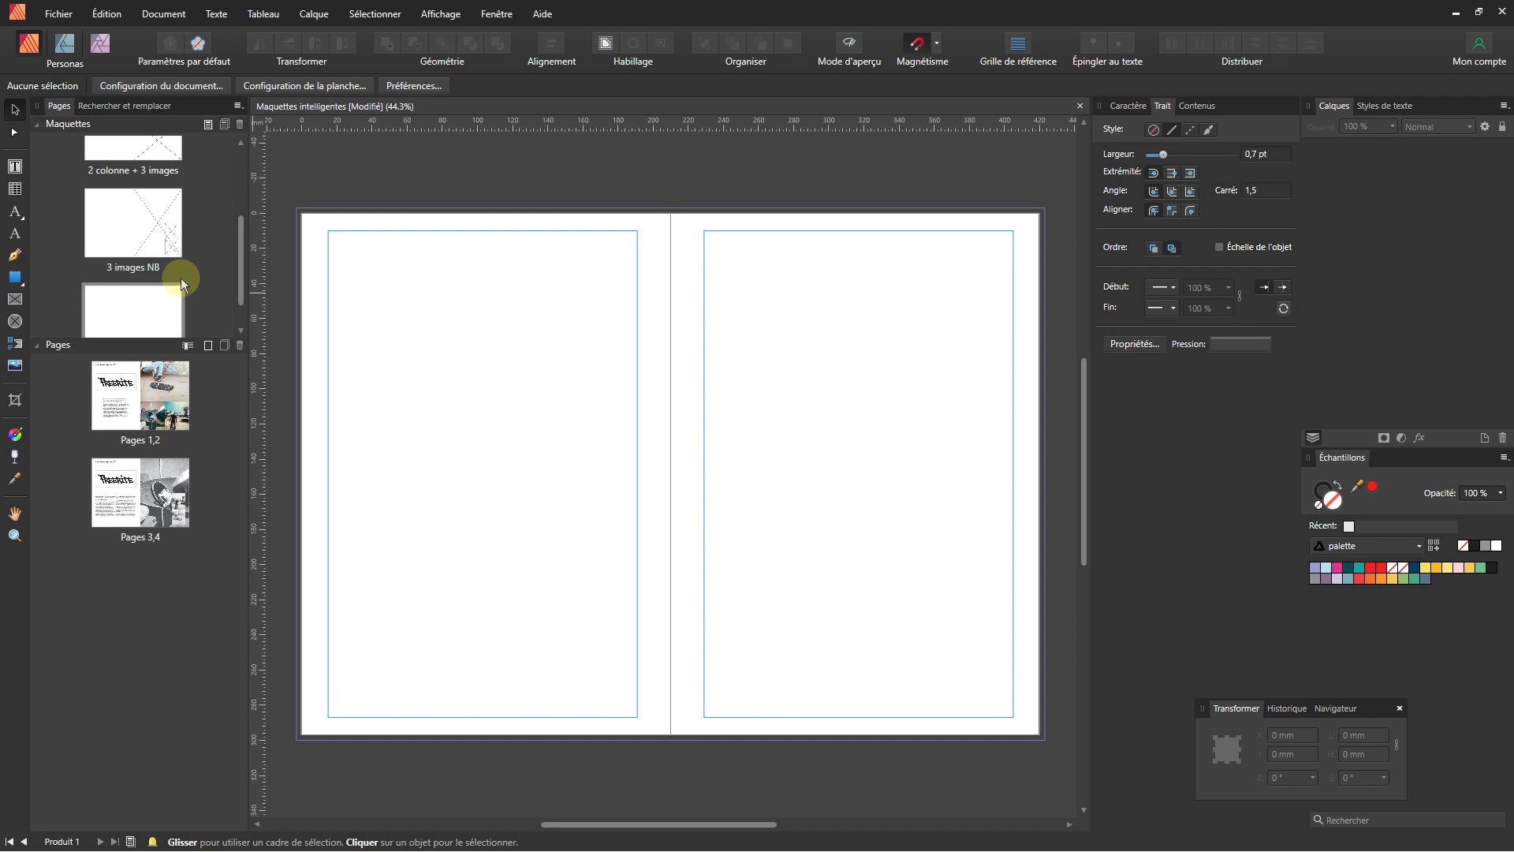
{"action": "left_click", "coordinate": [139, 290]}
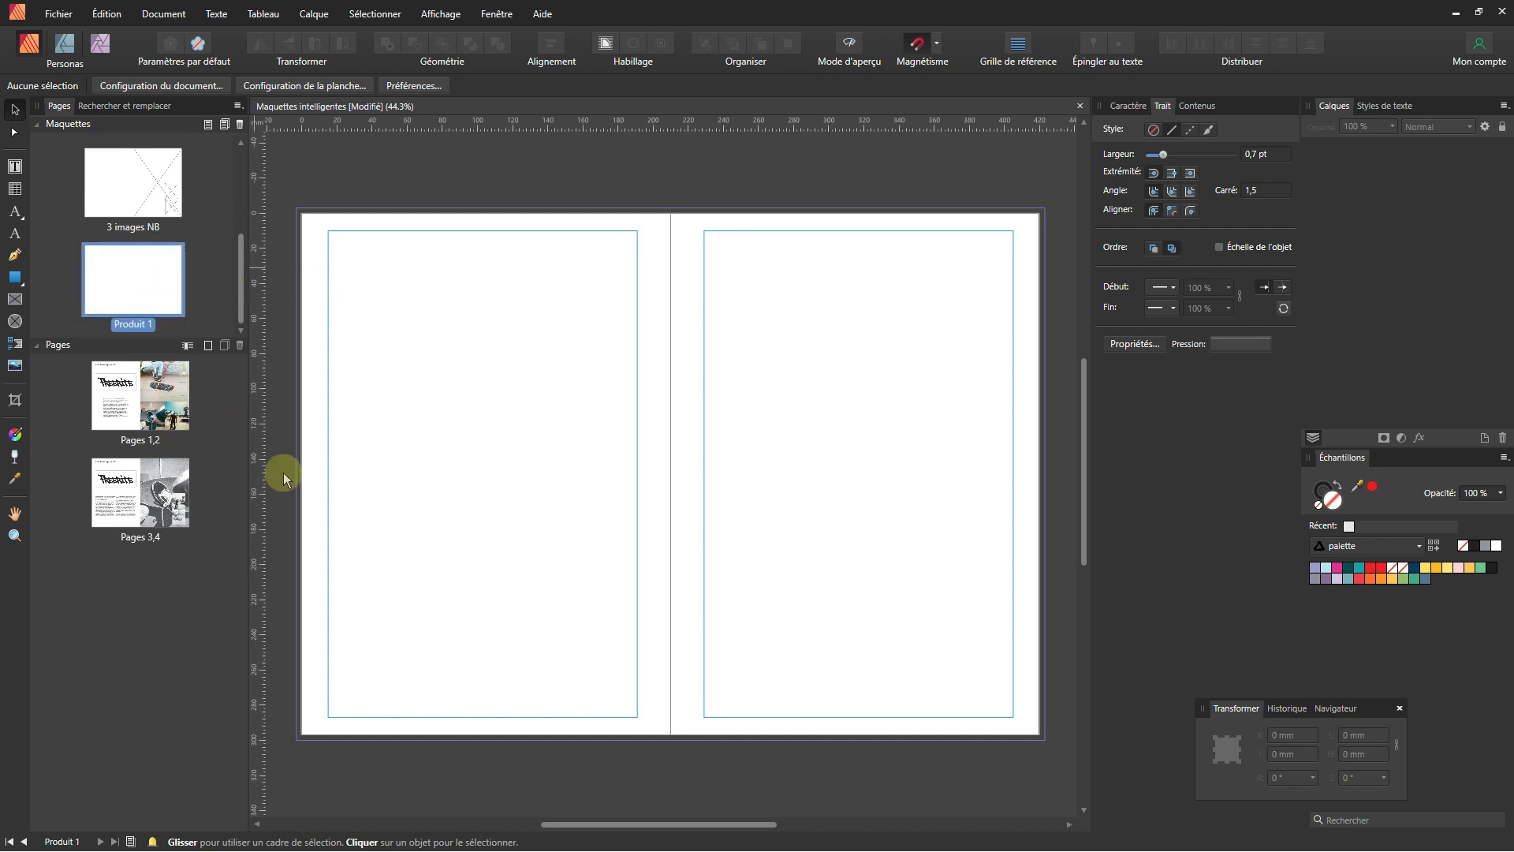
{"action": "left_click", "coordinate": [19, 299]}
{"action": "left_click_drag", "start_coordinate": [762, 305], "coordinate": [820, 363]}
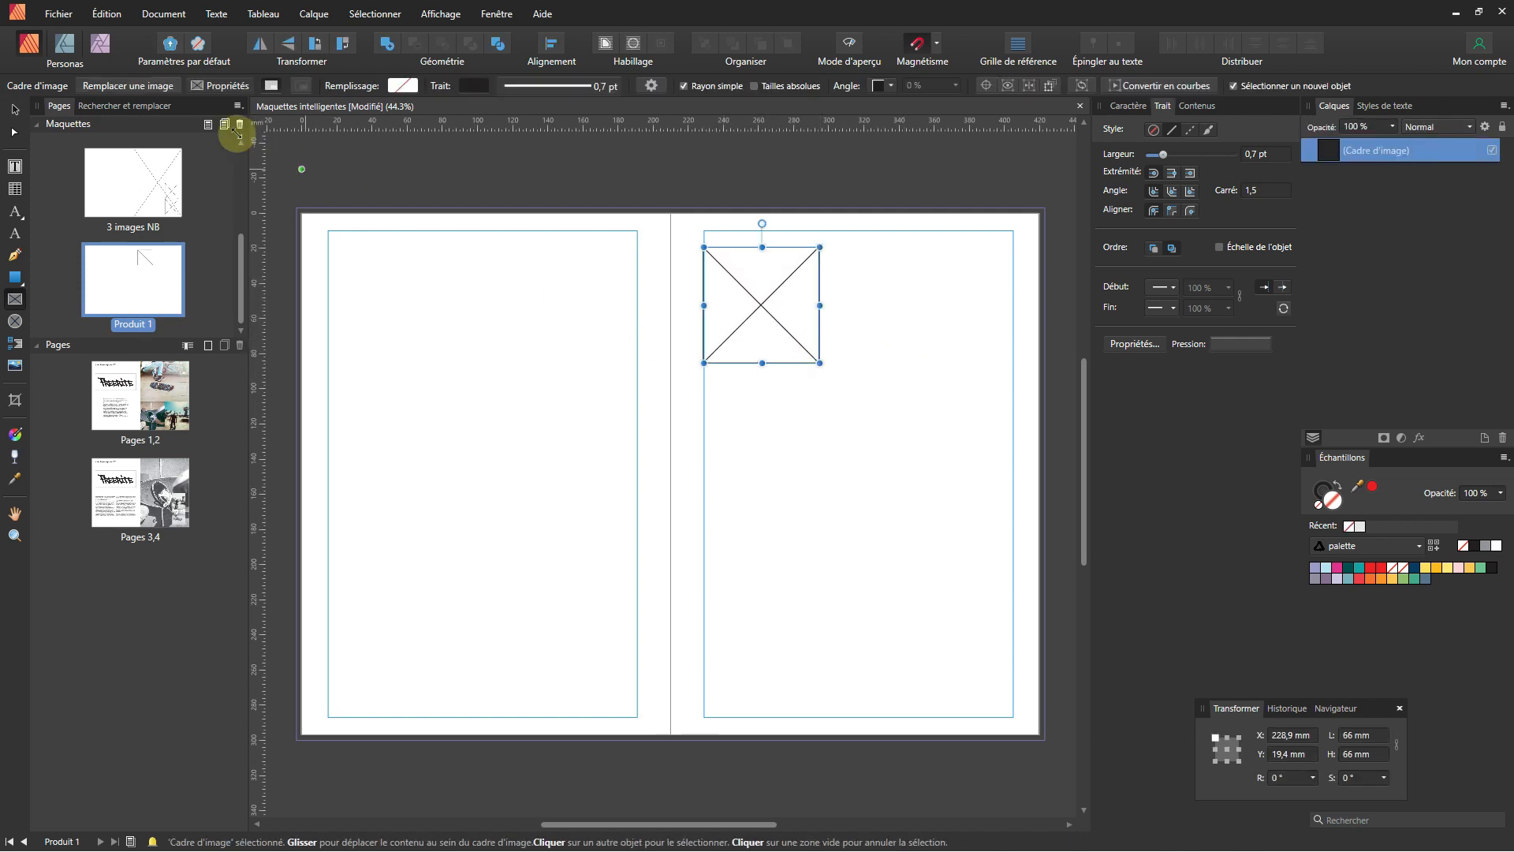
{"action": "left_click", "coordinate": [16, 109]}
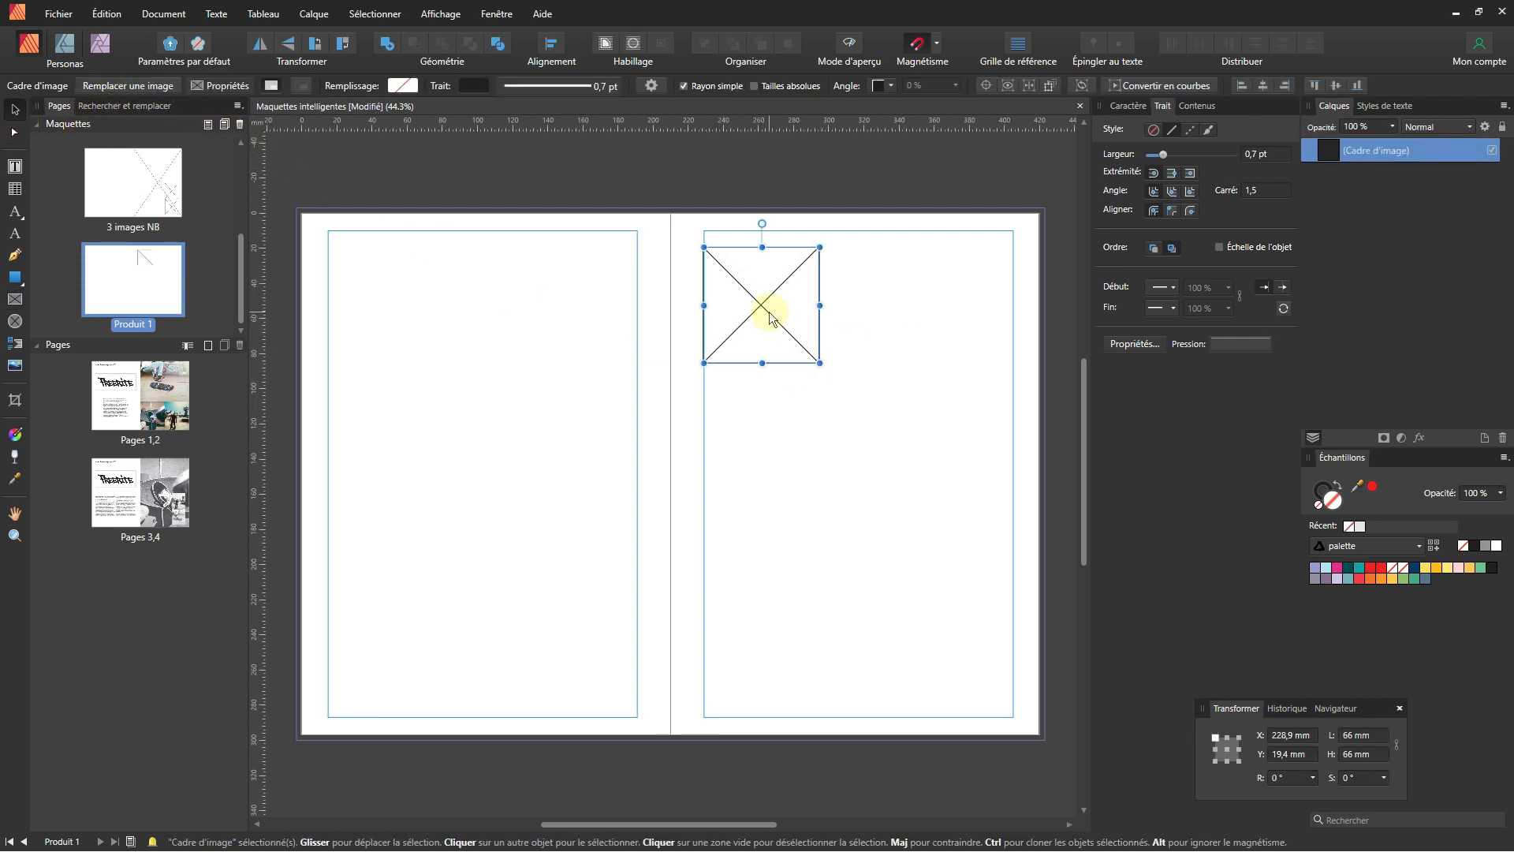
{"action": "left_click_drag", "start_coordinate": [770, 311], "coordinate": [908, 328]}
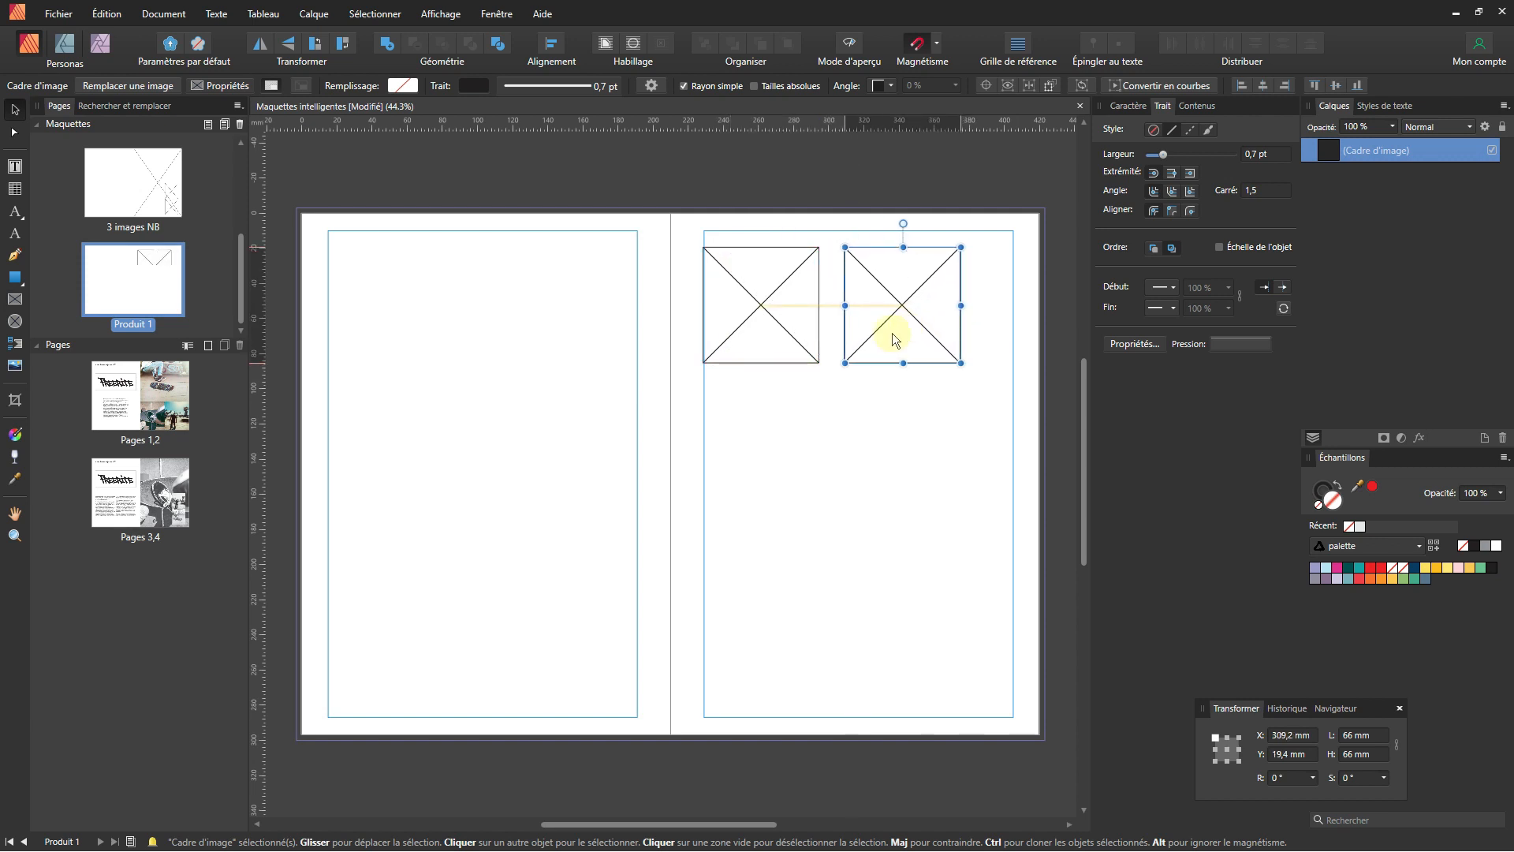
- Group the two picture frames into a row and duplicate that row twice down the right page
{"action": "left_click", "coordinate": [784, 328], "text": "shift"}
{"action": "left_click_drag", "start_coordinate": [784, 328], "coordinate": [803, 328]}
{"action": "key", "text": "ctrl+g"}
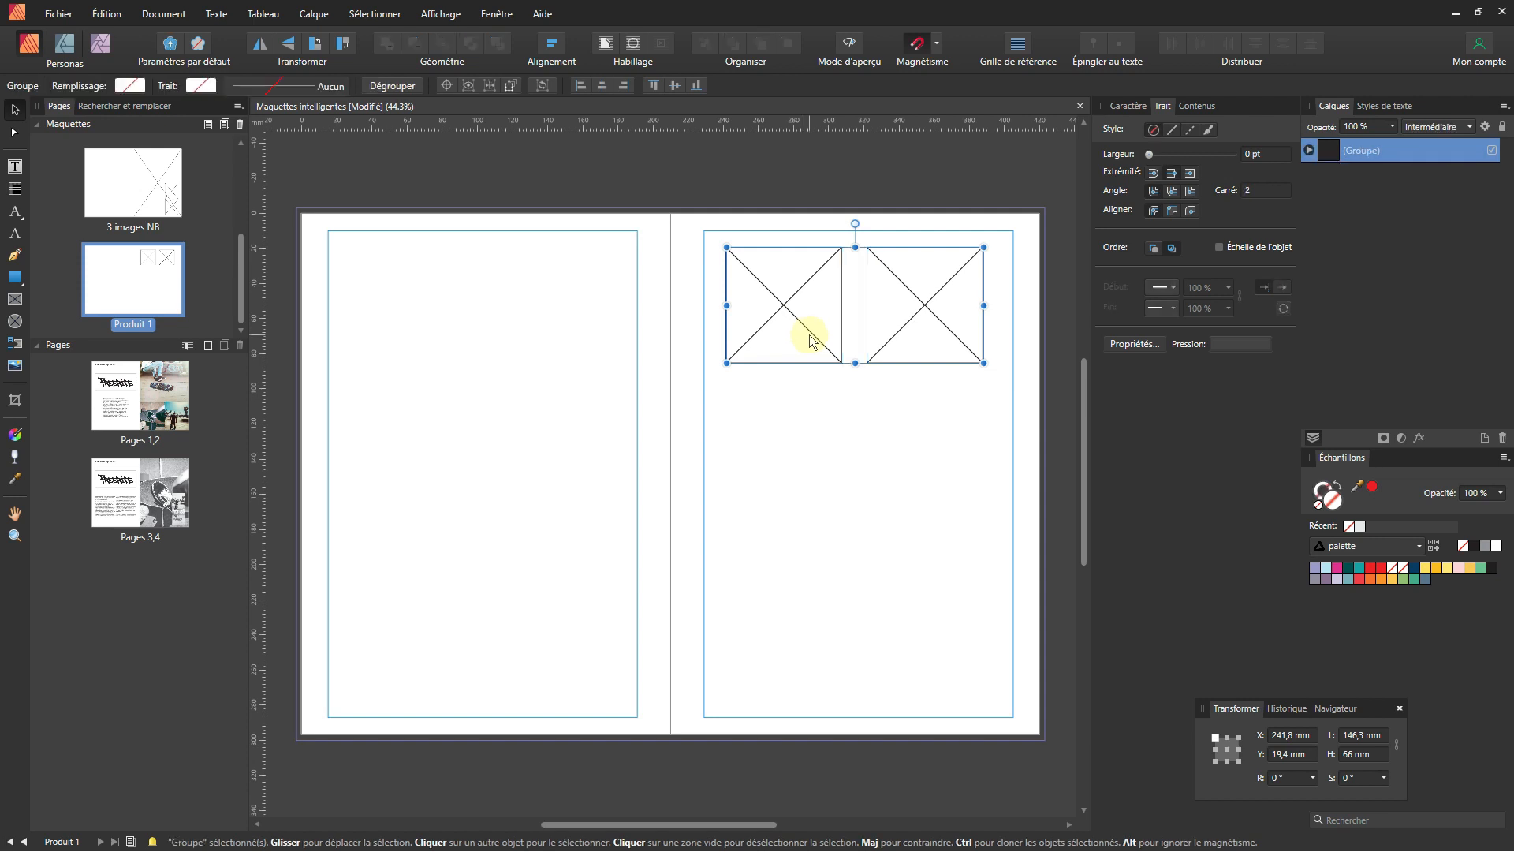
{"action": "left_click_drag", "start_coordinate": [813, 337], "coordinate": [817, 600]}
{"action": "left_click", "coordinate": [815, 465], "text": "shift"}
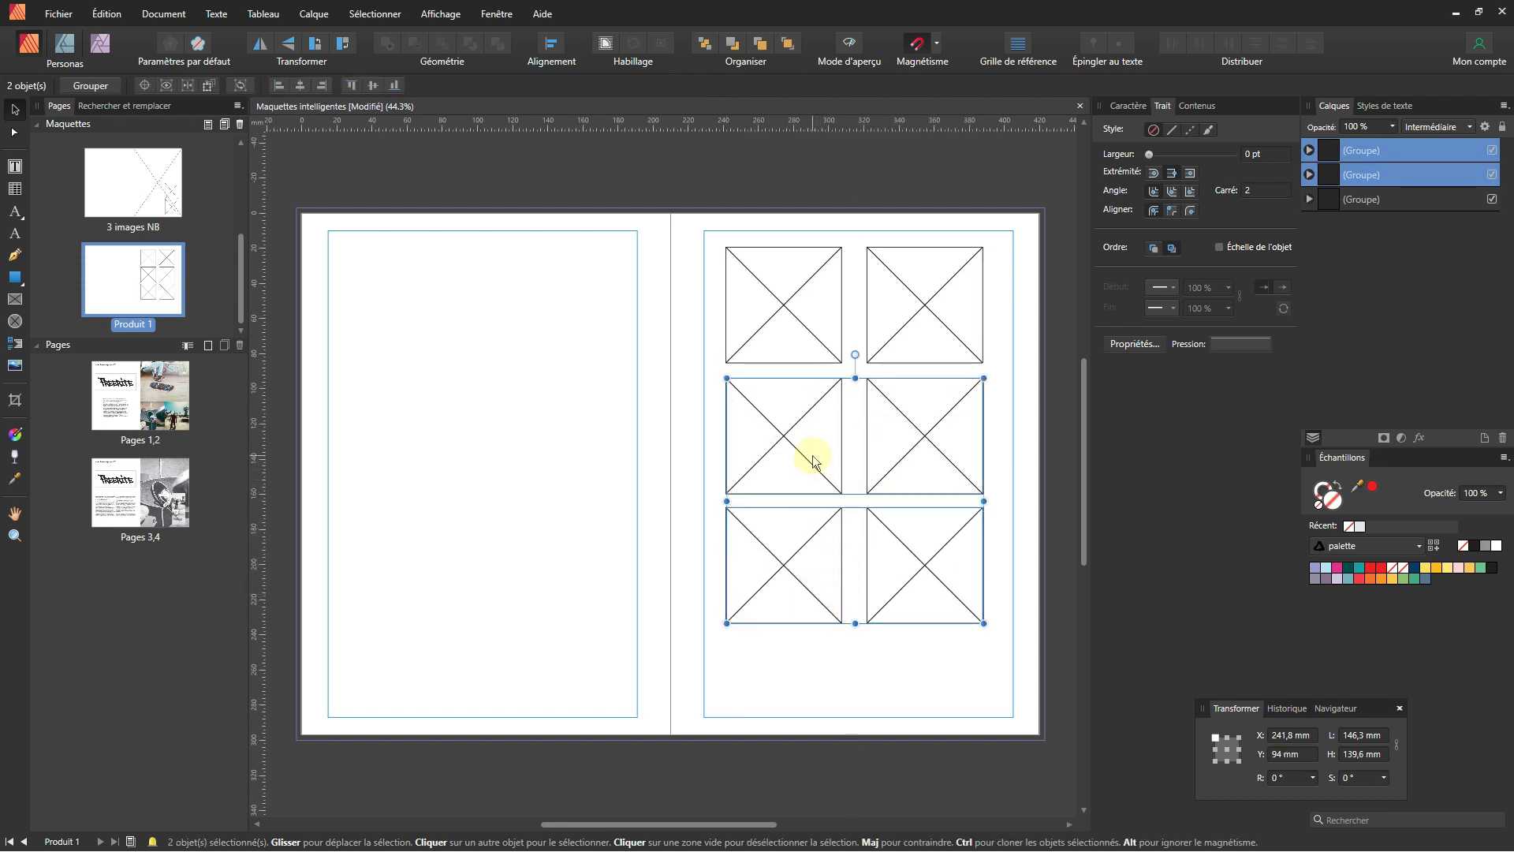
- Distribute the three rows of picture frames evenly in the vertical direction
{"action": "left_click", "coordinate": [792, 317], "text": "shift"}
{"action": "left_click", "coordinate": [565, 61]}
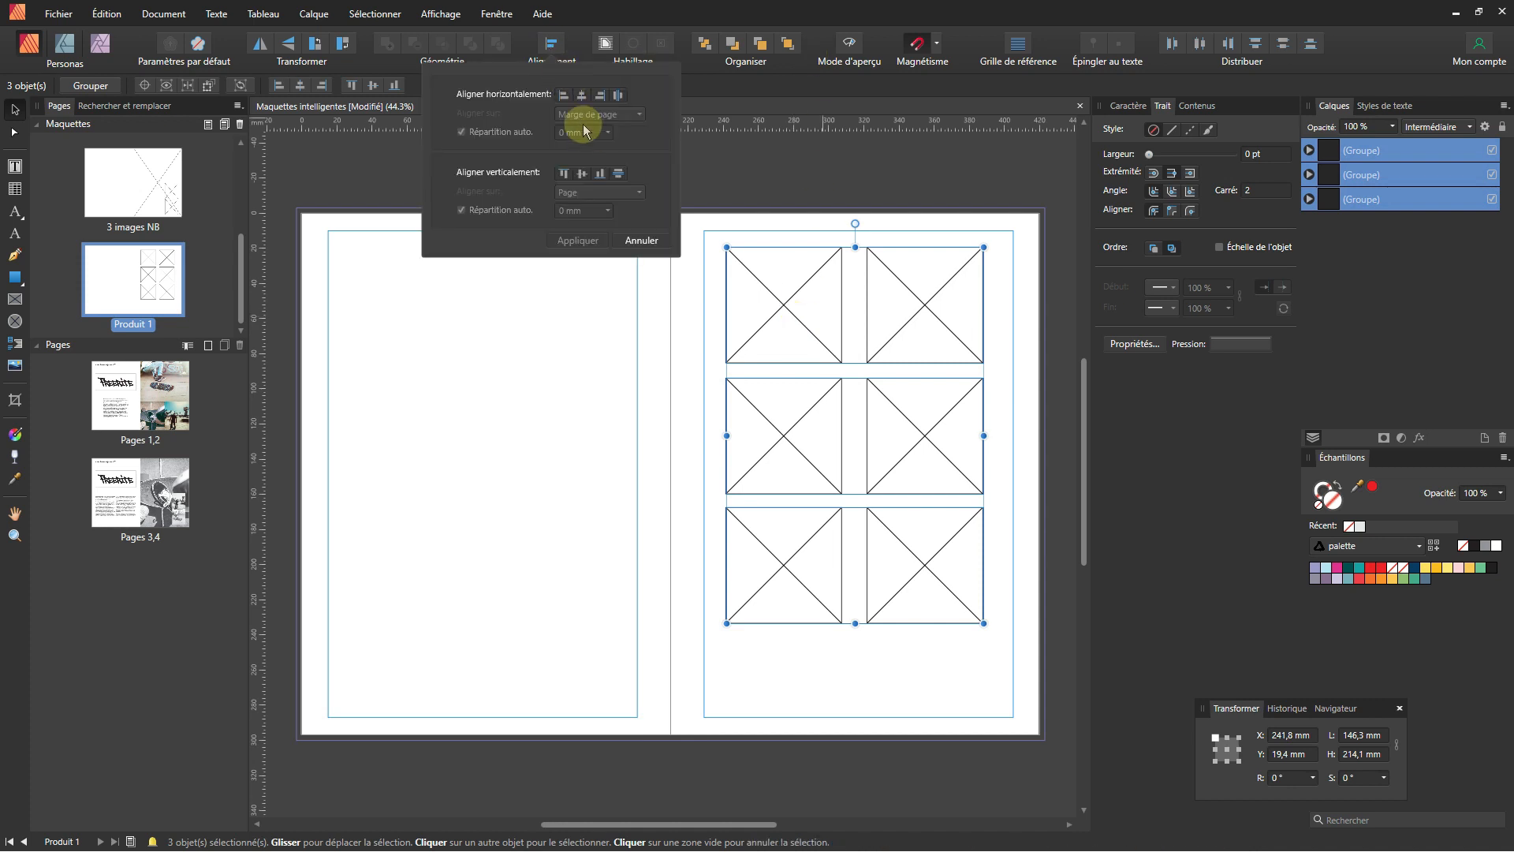
{"action": "left_click", "coordinate": [620, 173]}
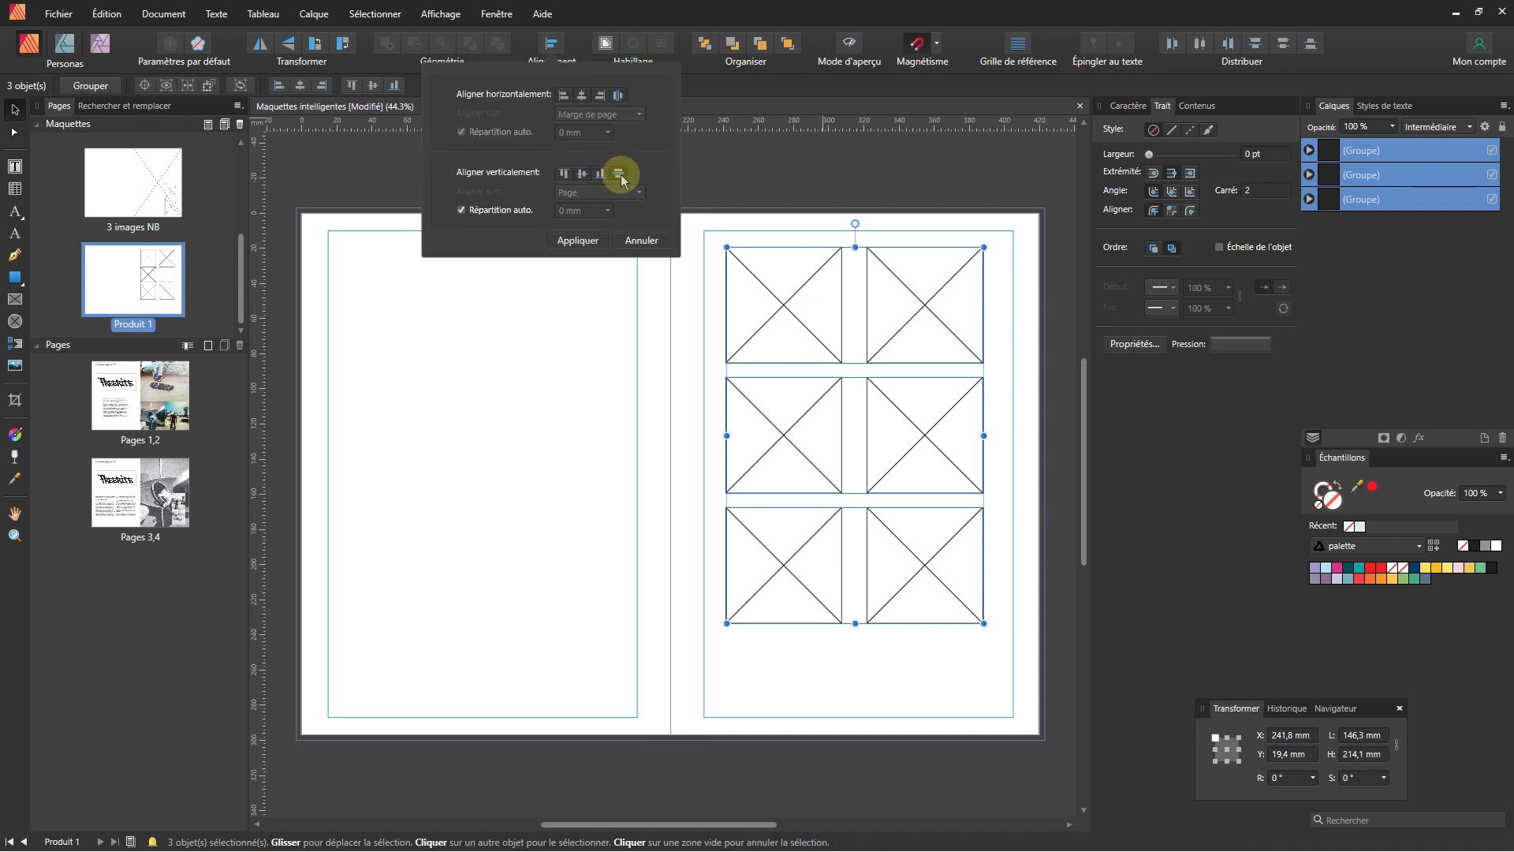
{"action": "left_click", "coordinate": [595, 409]}
{"action": "left_click", "coordinate": [594, 409]}
- Move the six-frame grid as one group to the middle of the right page, and ungroup it into individual picture frames
{"action": "left_click_drag", "start_coordinate": [716, 222], "coordinate": [1024, 656]}
{"action": "key", "text": "ctrl+g"}
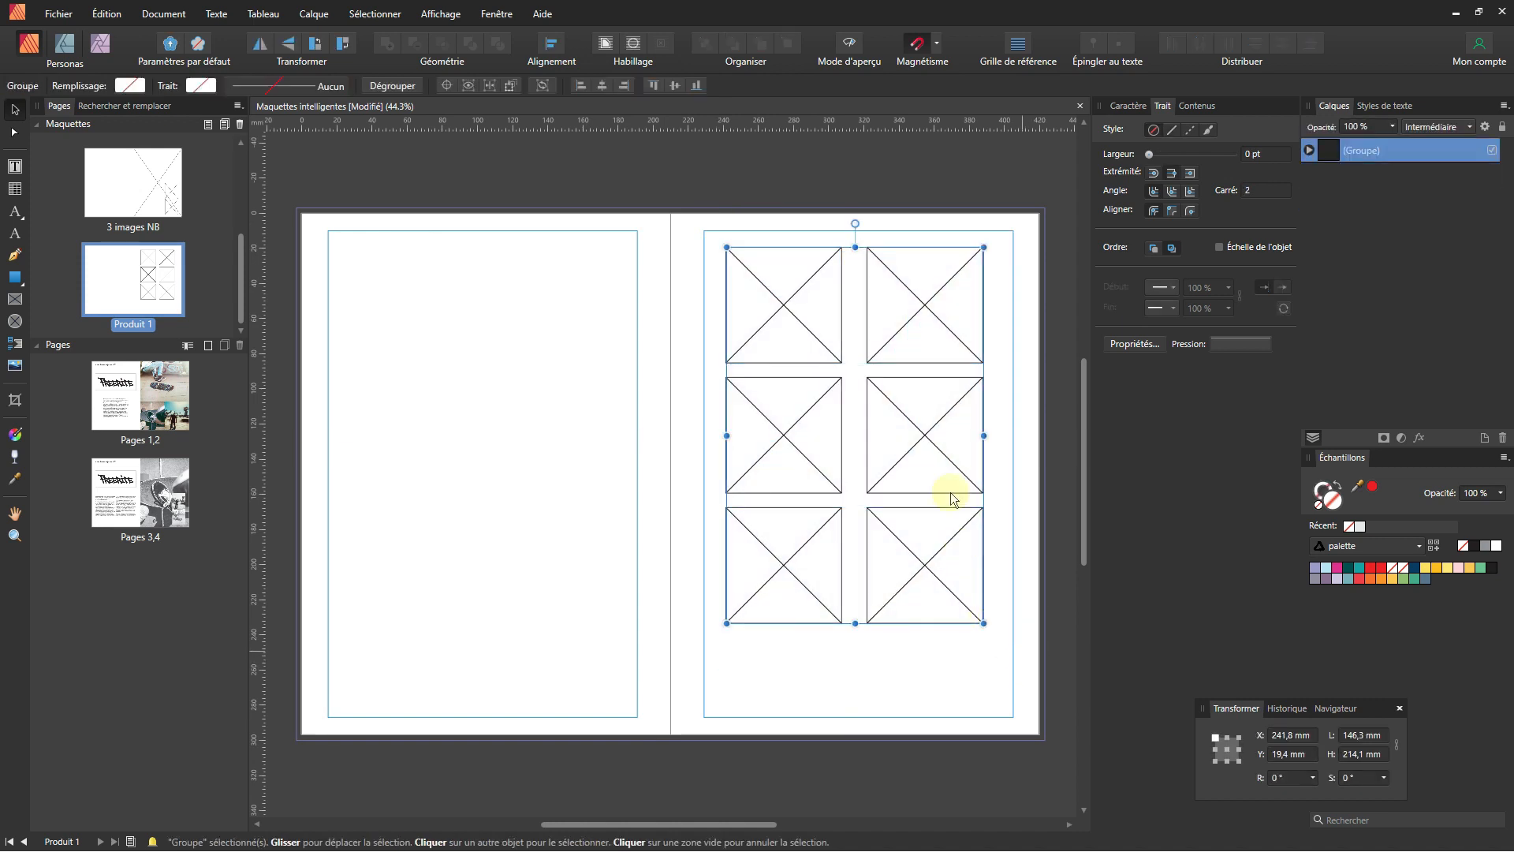
{"action": "left_click_drag", "start_coordinate": [938, 495], "coordinate": [945, 531]}
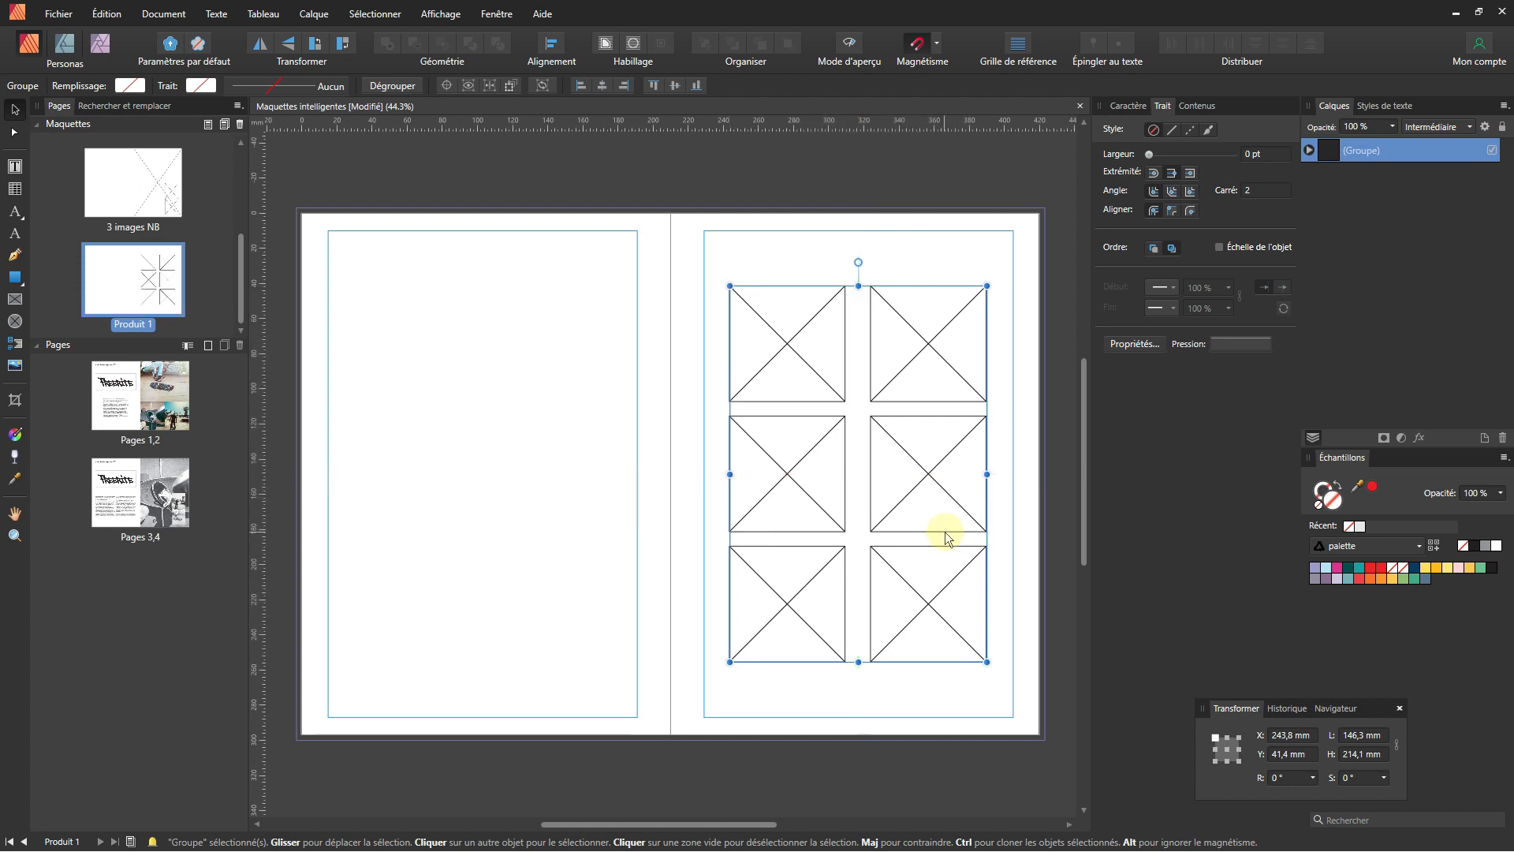
{"action": "key", "text": "ctrl+shift+g"}
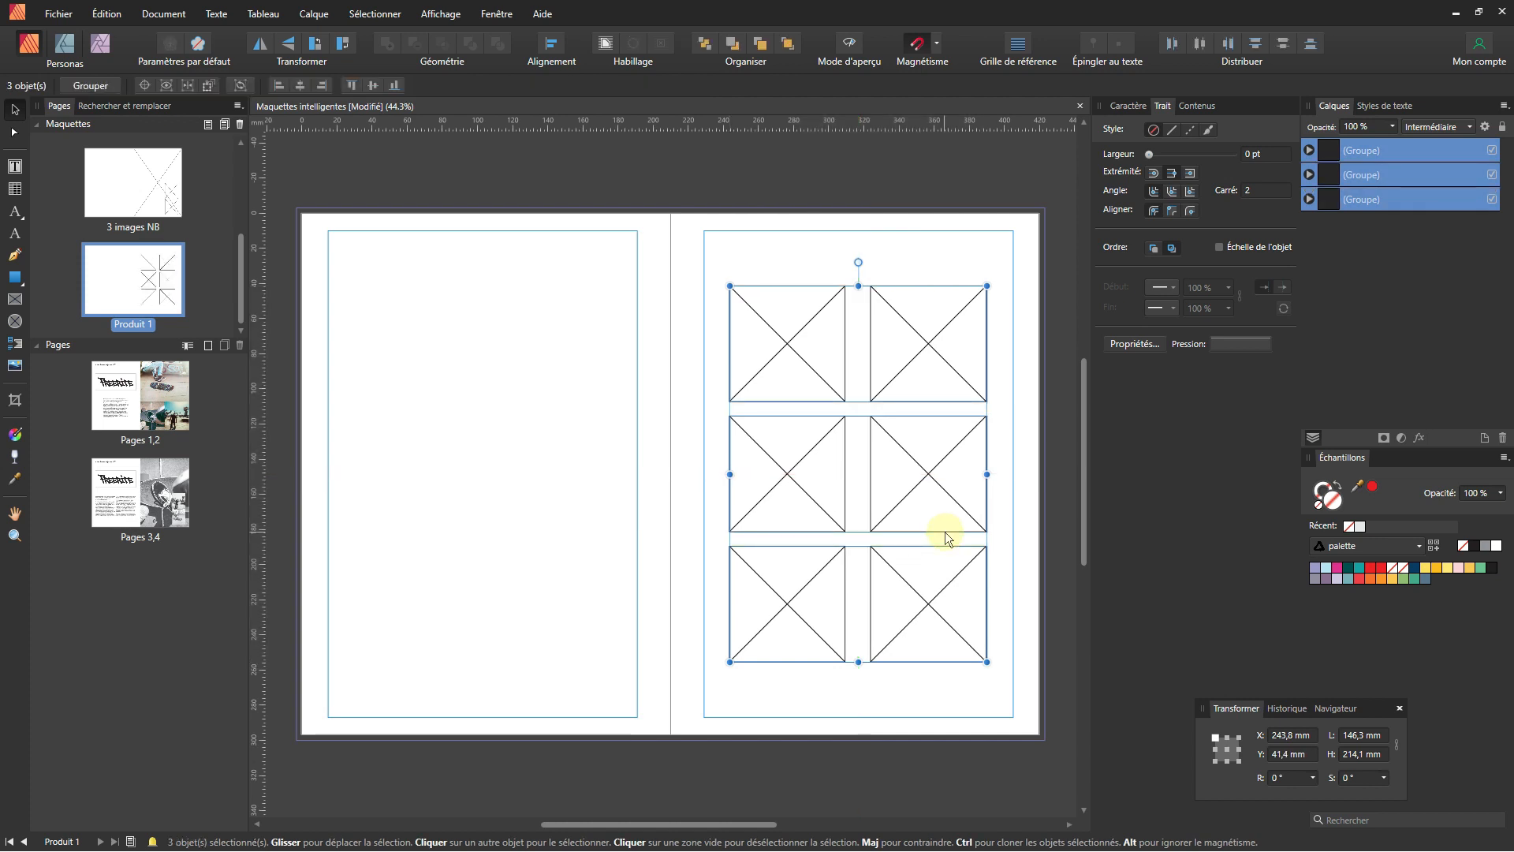
{"action": "key", "text": "ctrl+shift+g"}
{"action": "left_click", "coordinate": [461, 377]}
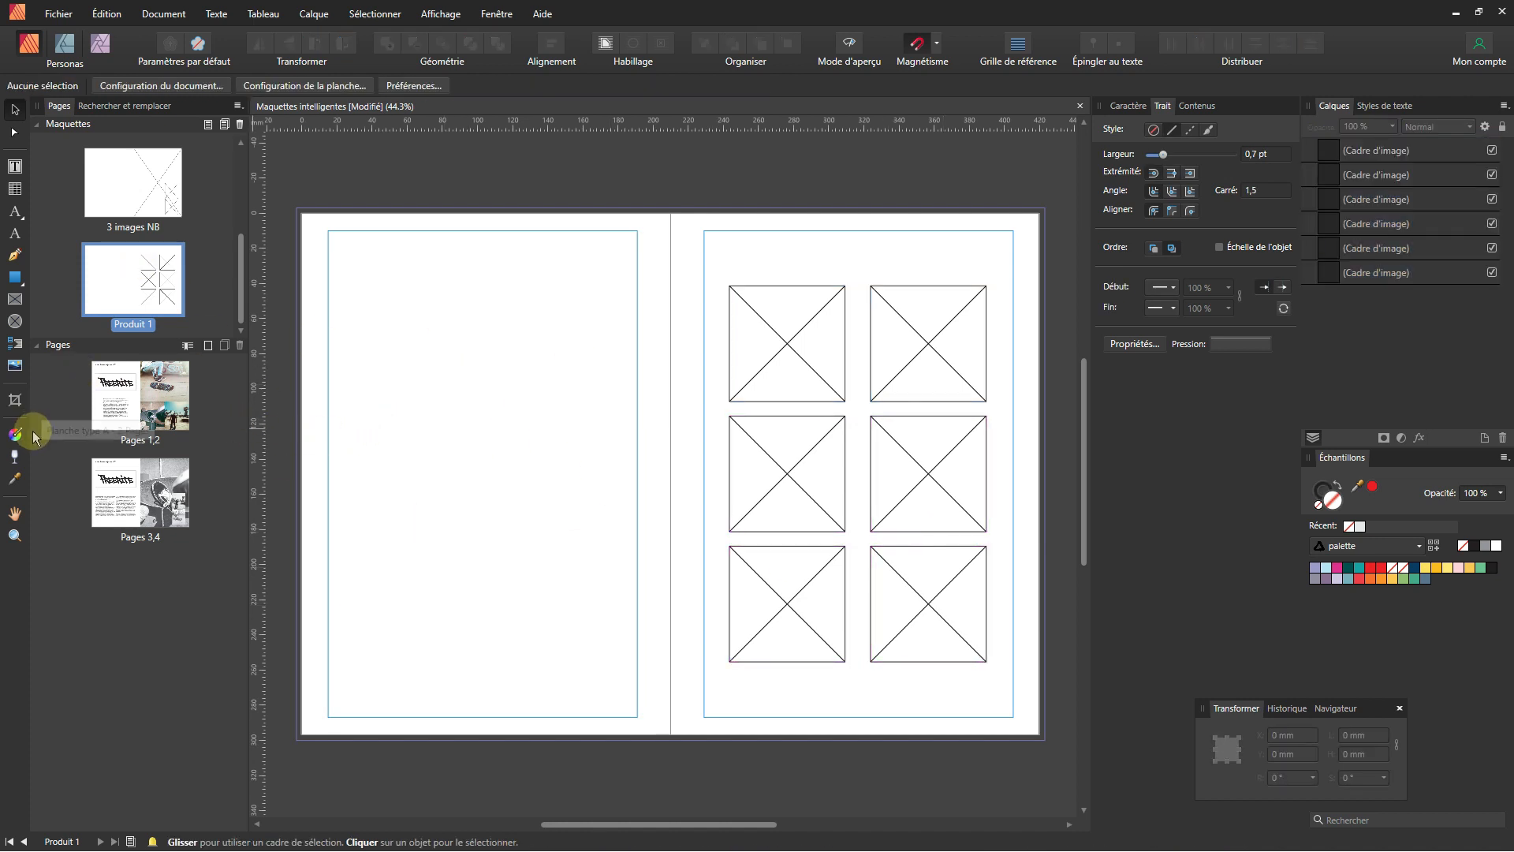
- Draw a text frame about 176 × 106 mm in the left page's lower half, spanning from margin to margin
{"action": "left_click", "coordinate": [14, 211]}
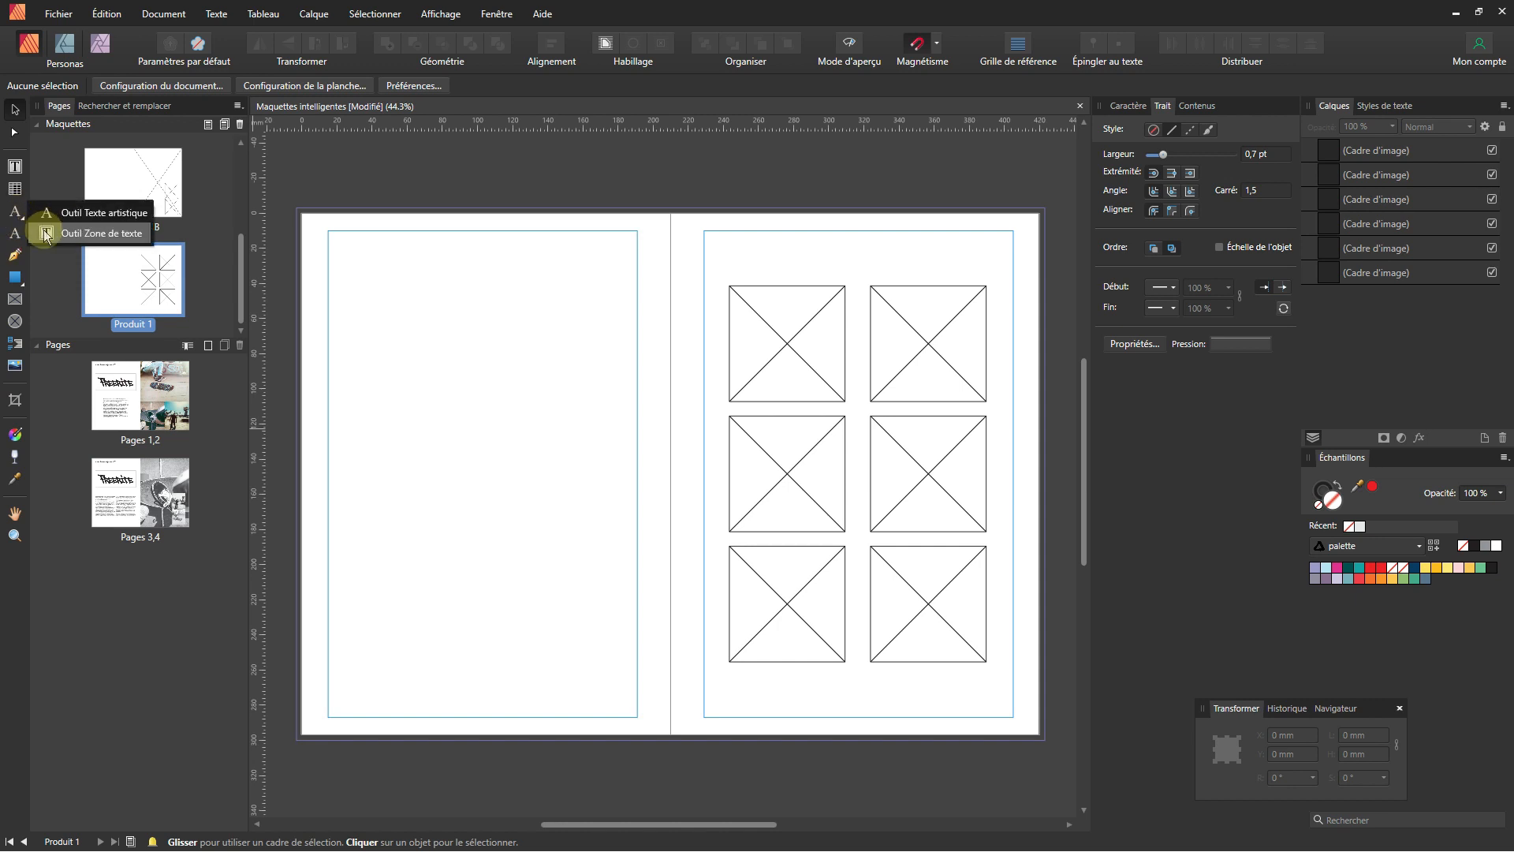
{"action": "left_click", "coordinate": [46, 234]}
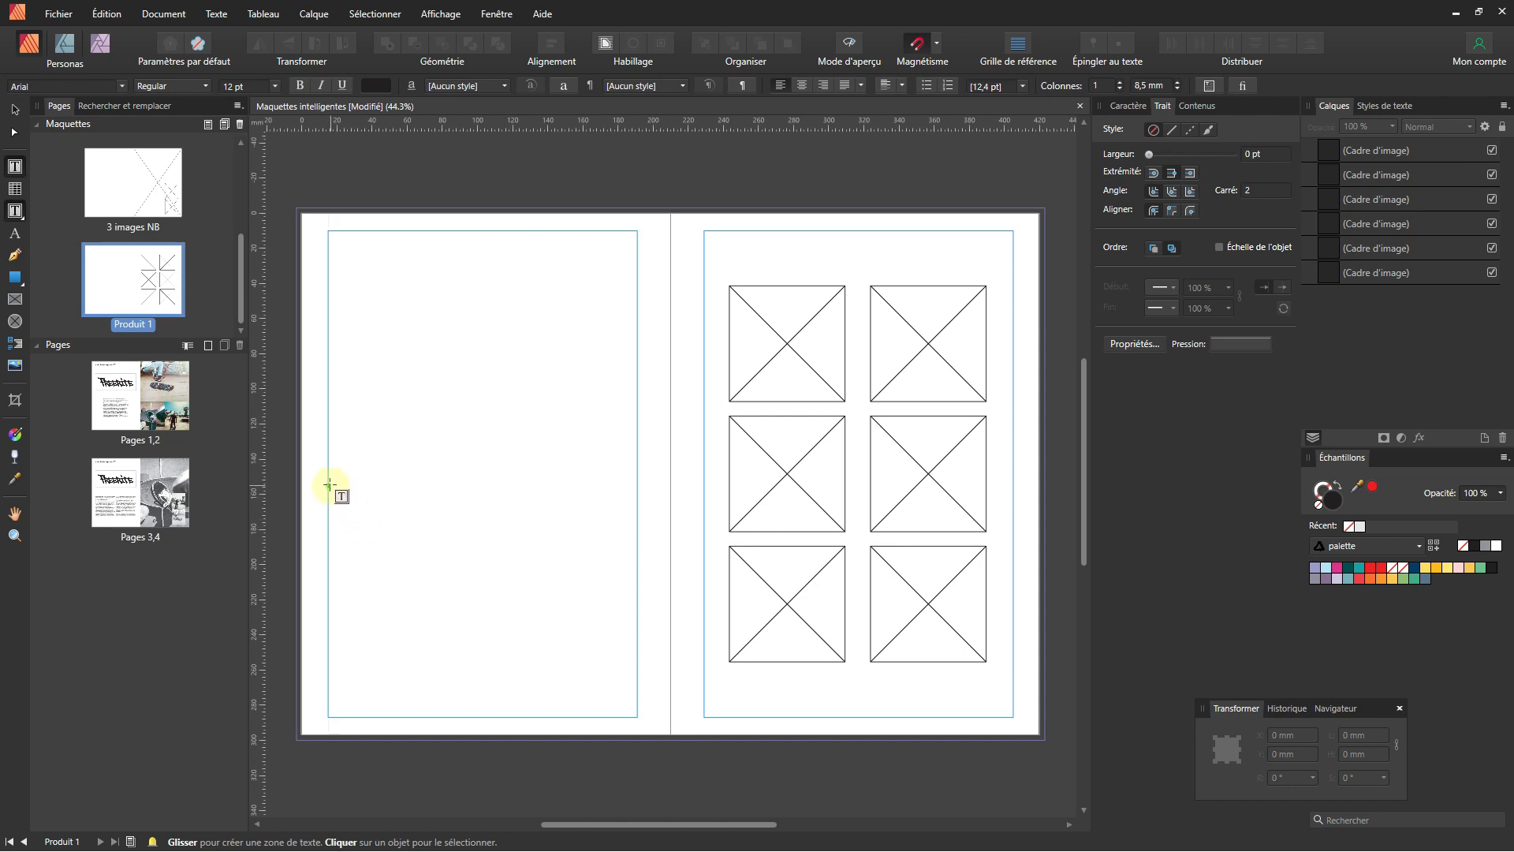
{"action": "left_click_drag", "start_coordinate": [330, 484], "coordinate": [638, 672]}
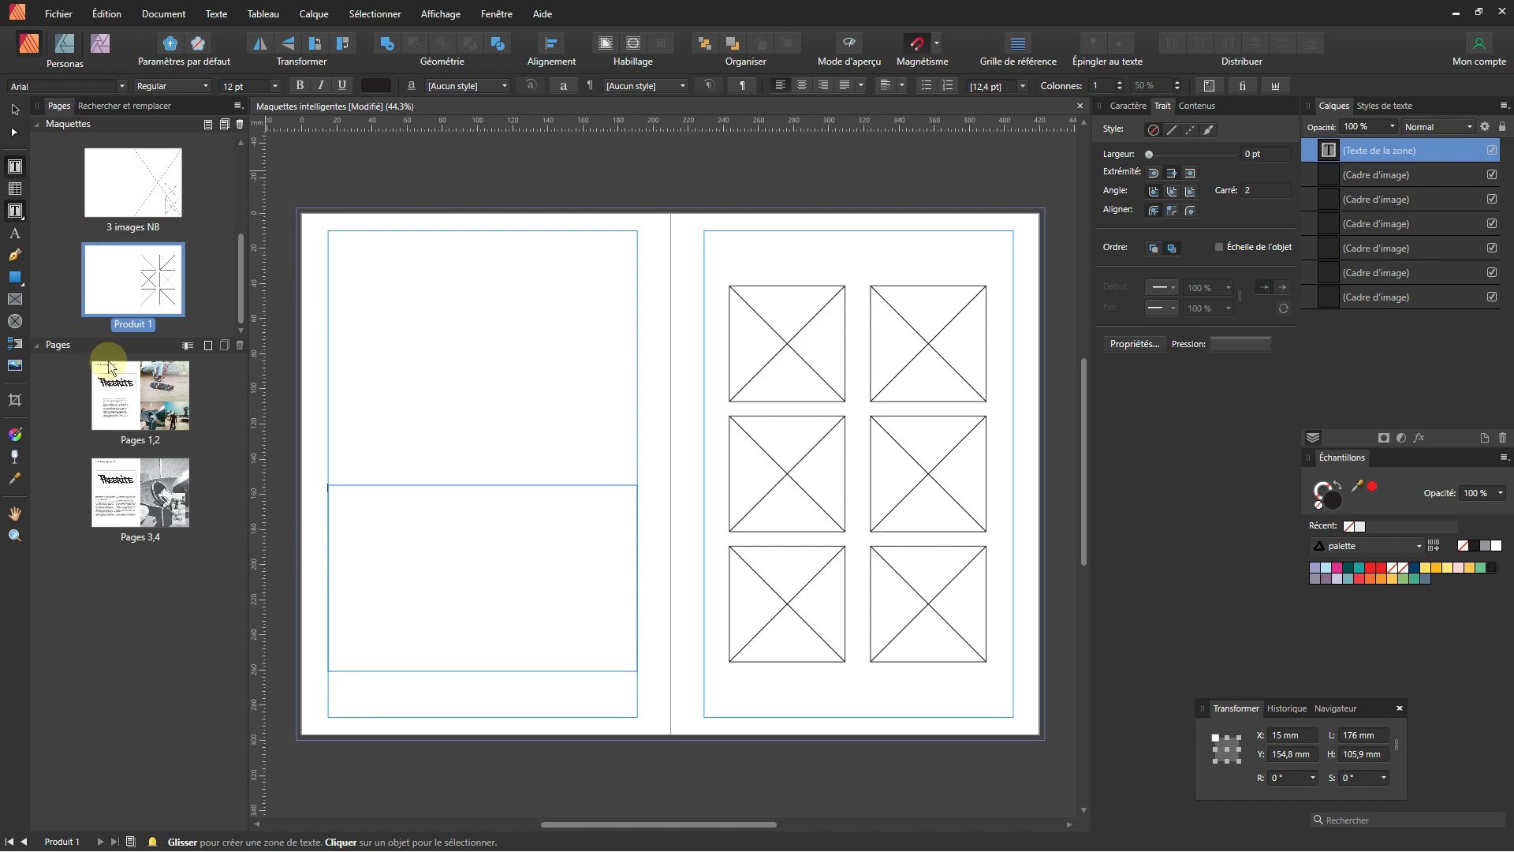
- Copy the small header text frame from the 3 images NB master into the same place on the Produit 1 master
{"action": "double_click", "coordinate": [111, 192]}
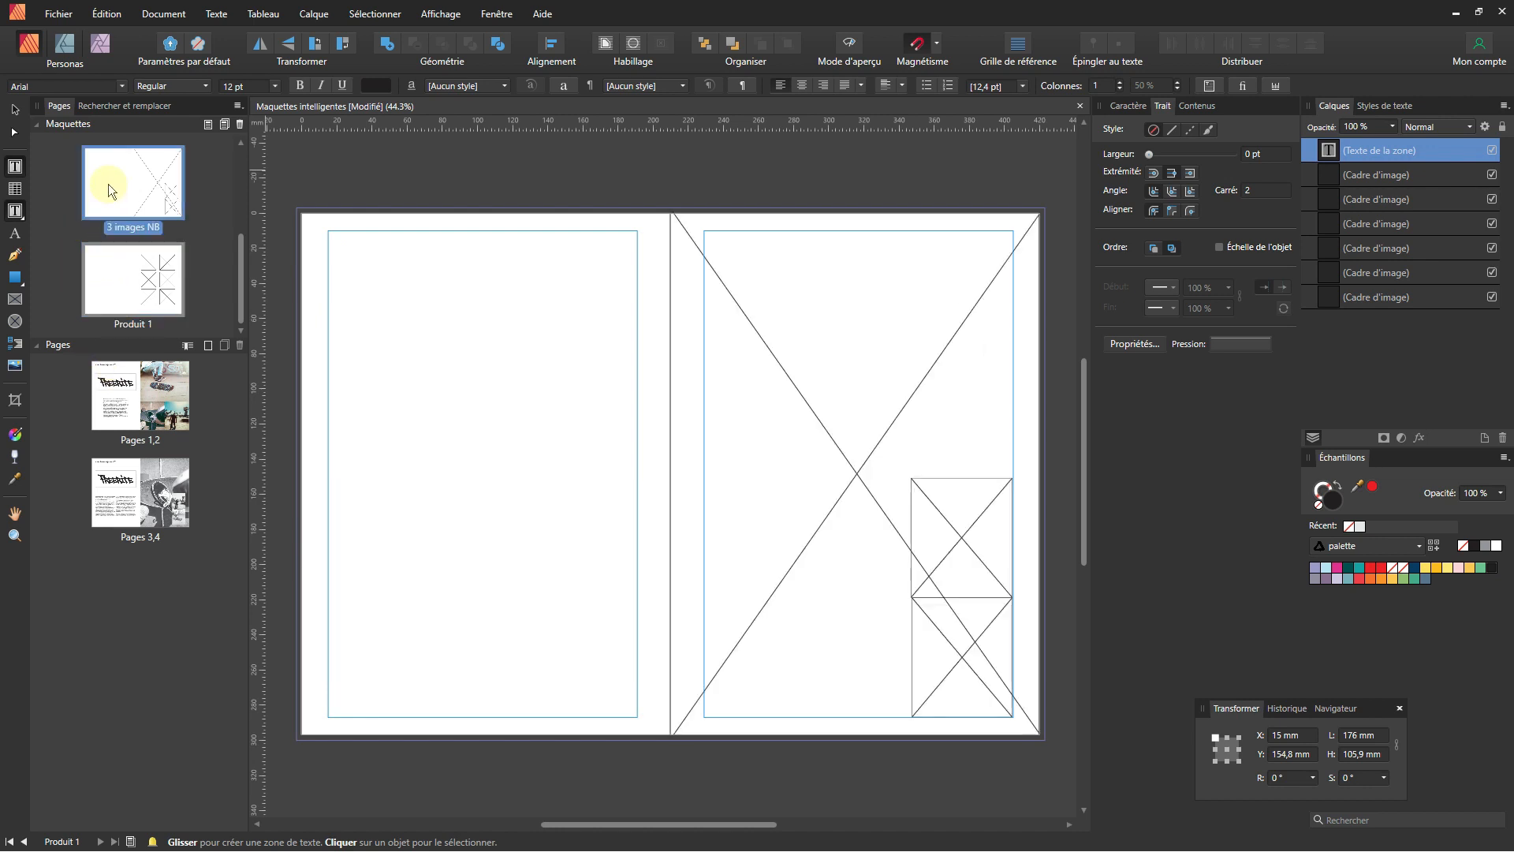
{"action": "left_click", "coordinate": [16, 110]}
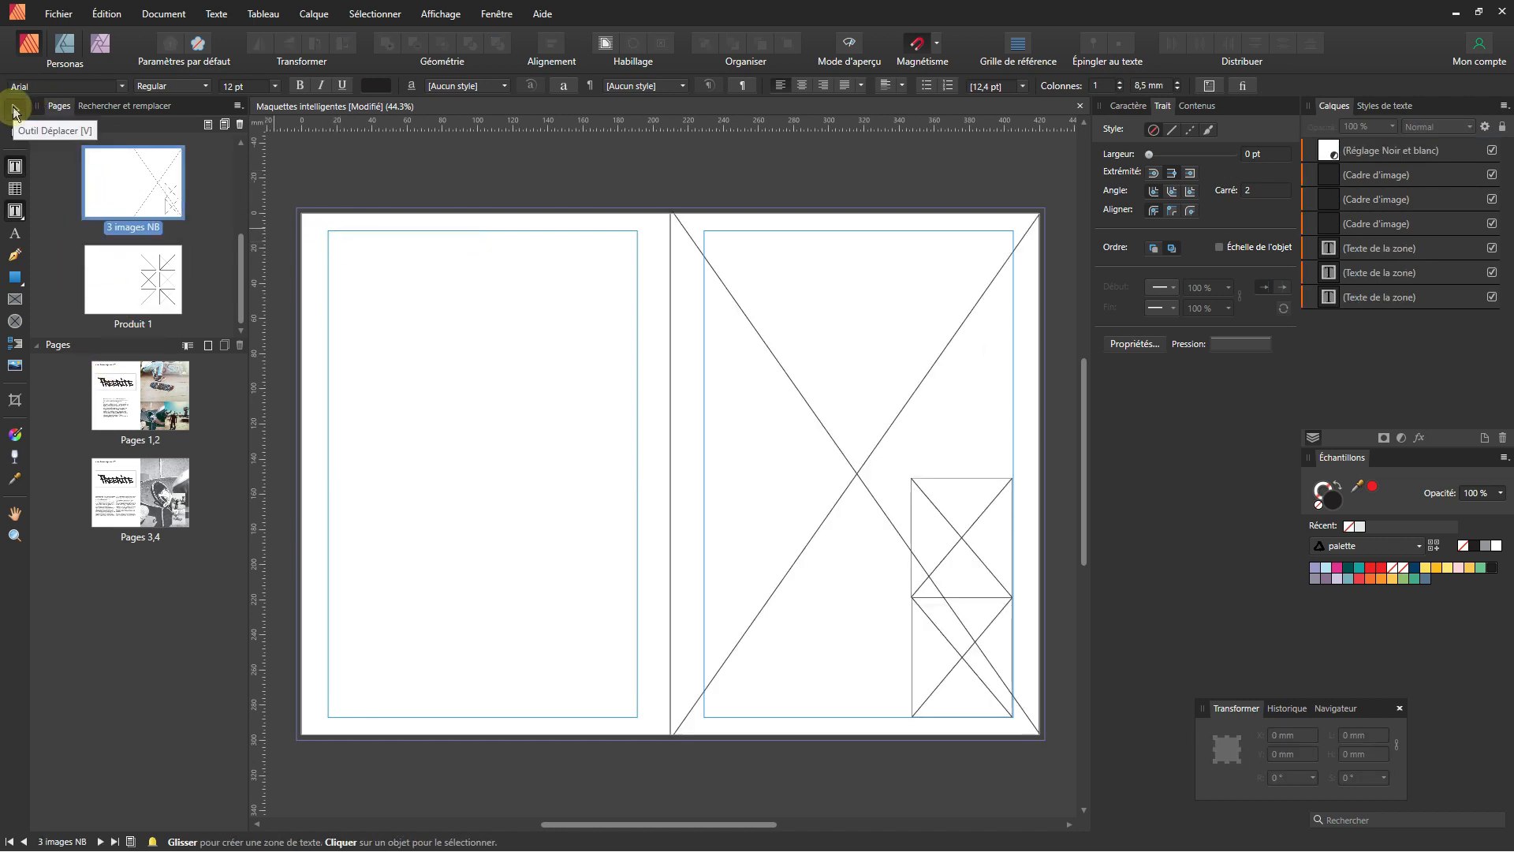
{"action": "left_click", "coordinate": [471, 241]}
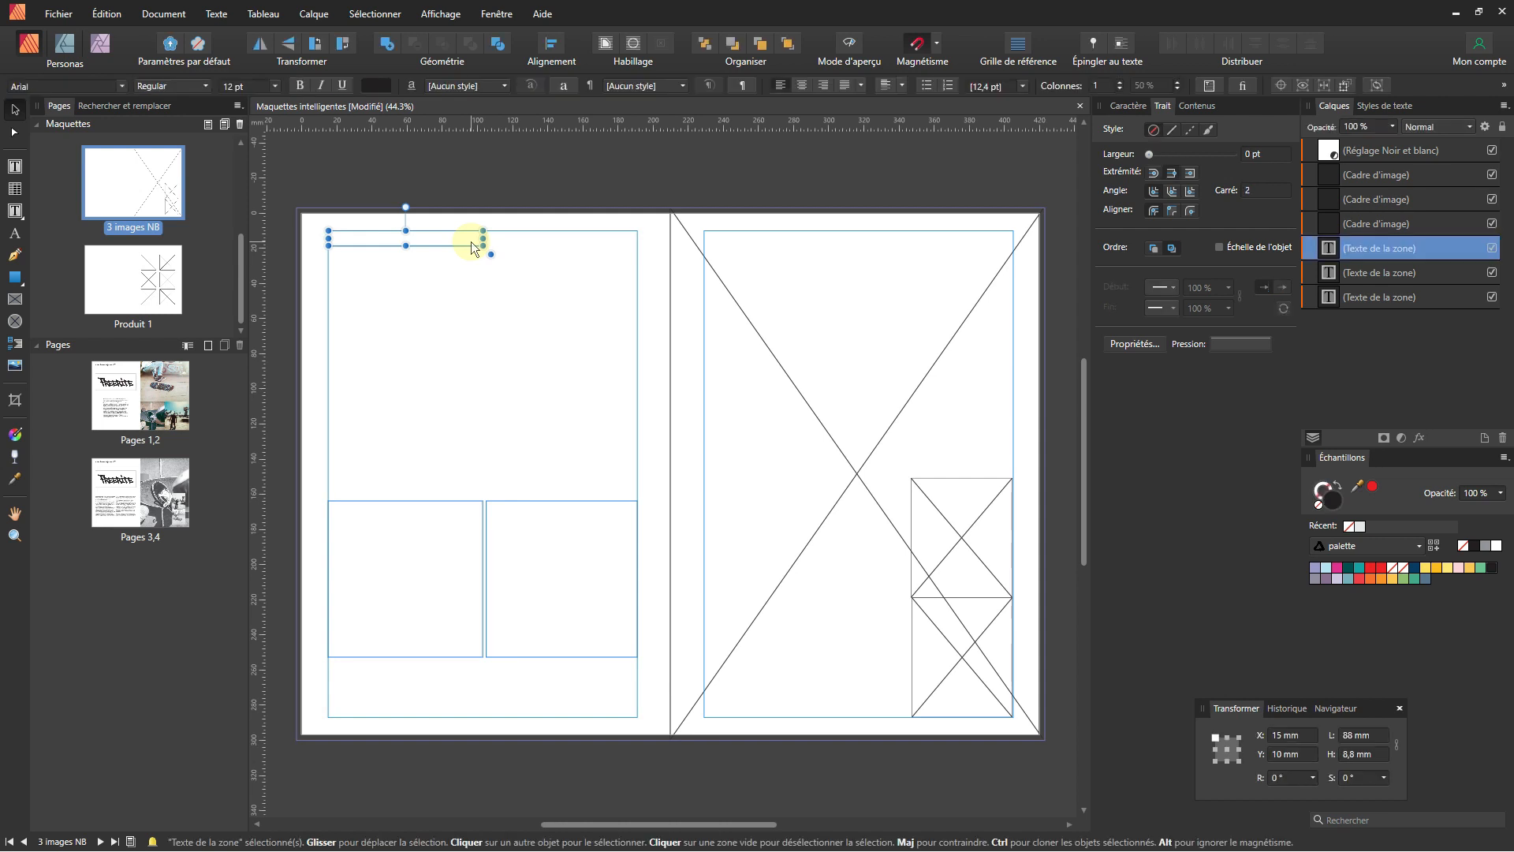
{"action": "double_click", "coordinate": [113, 289]}
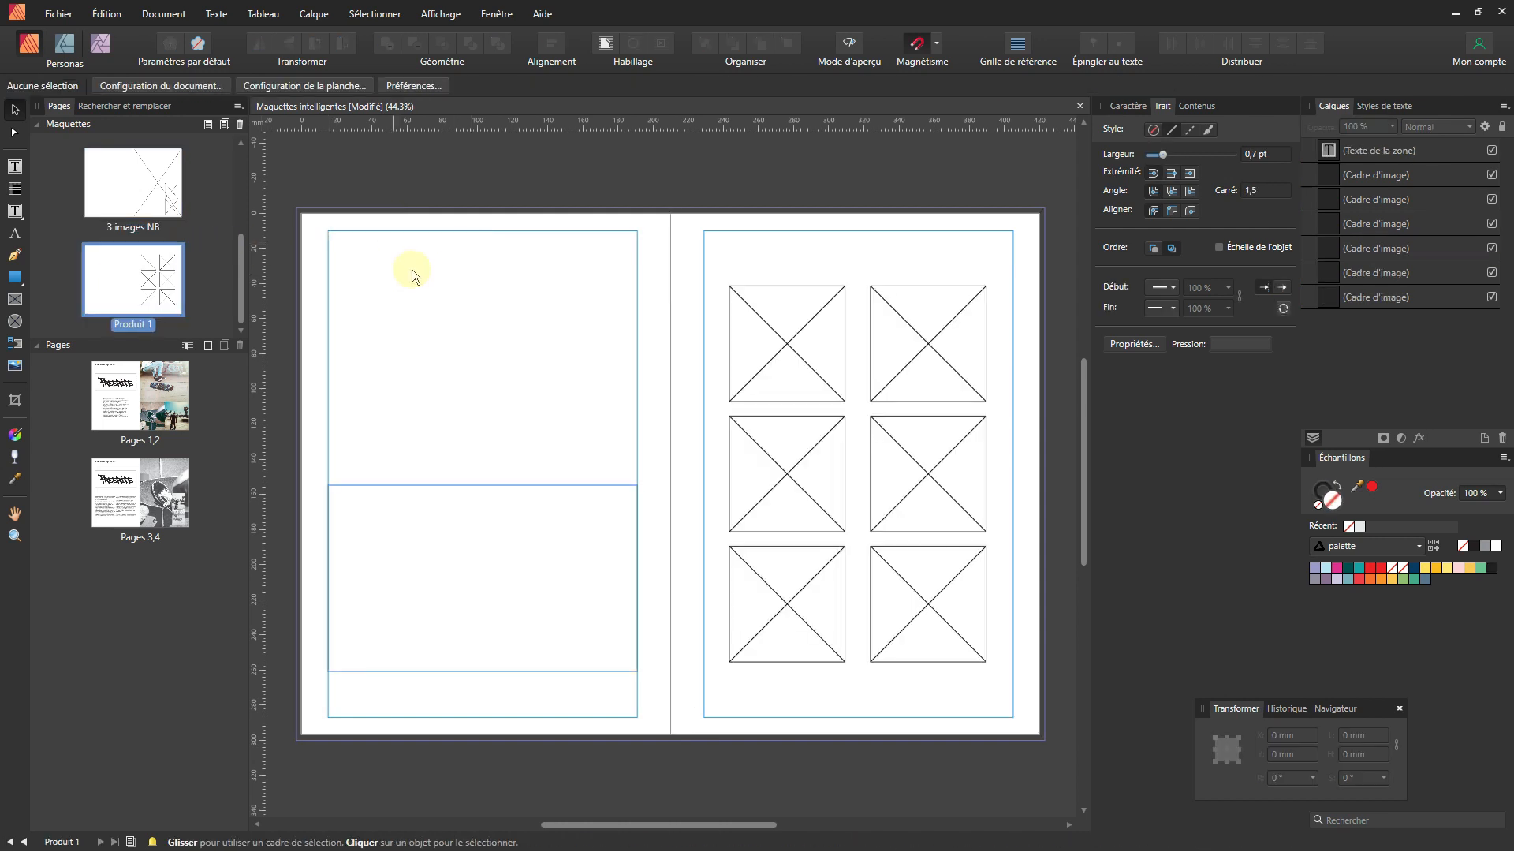
{"action": "key", "text": "ctrl+v"}
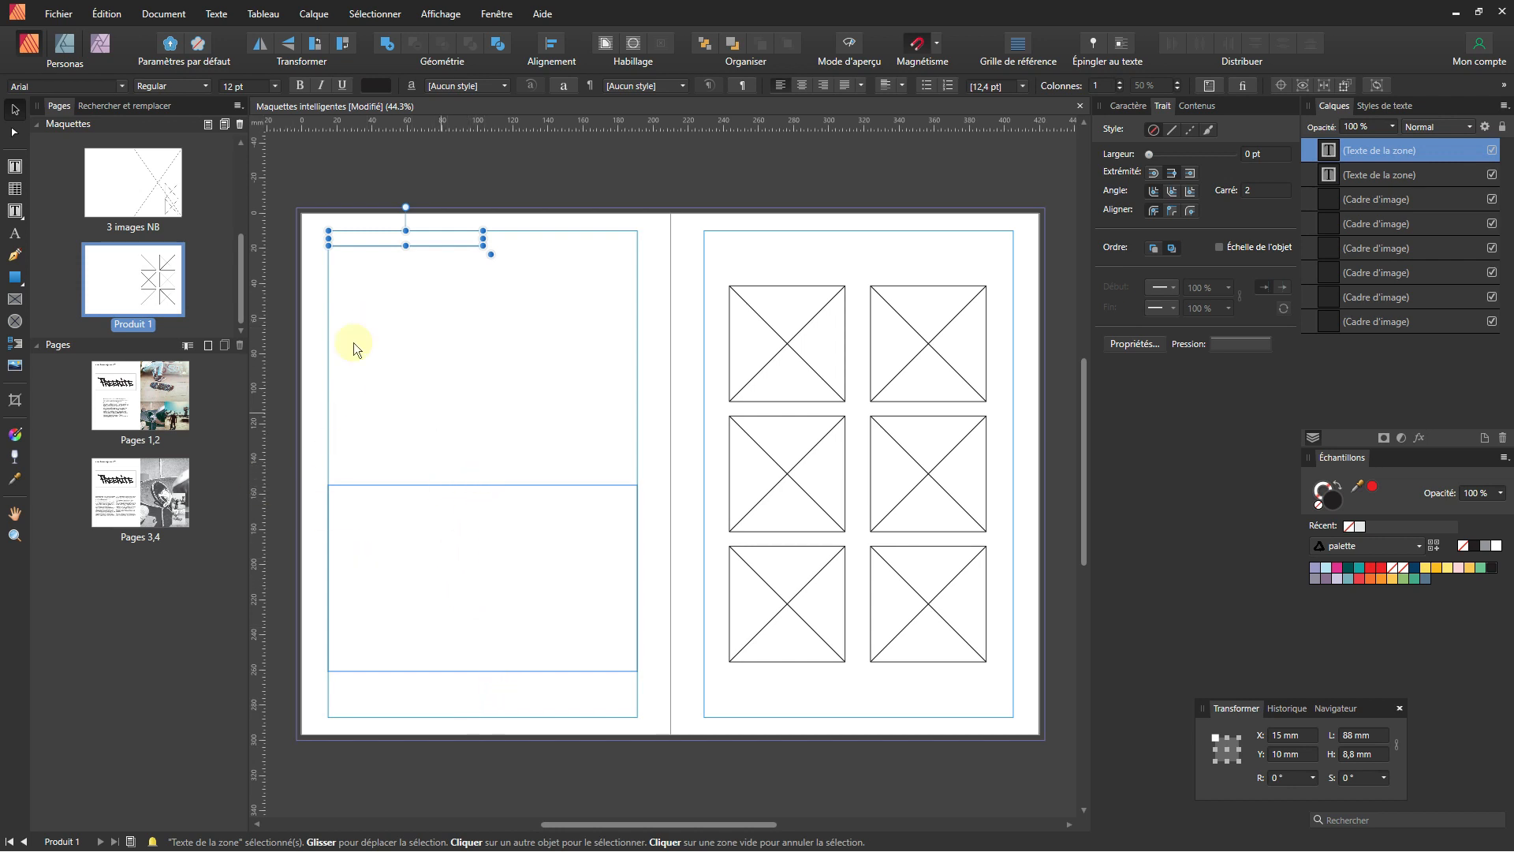
{"action": "left_click", "coordinate": [440, 361]}
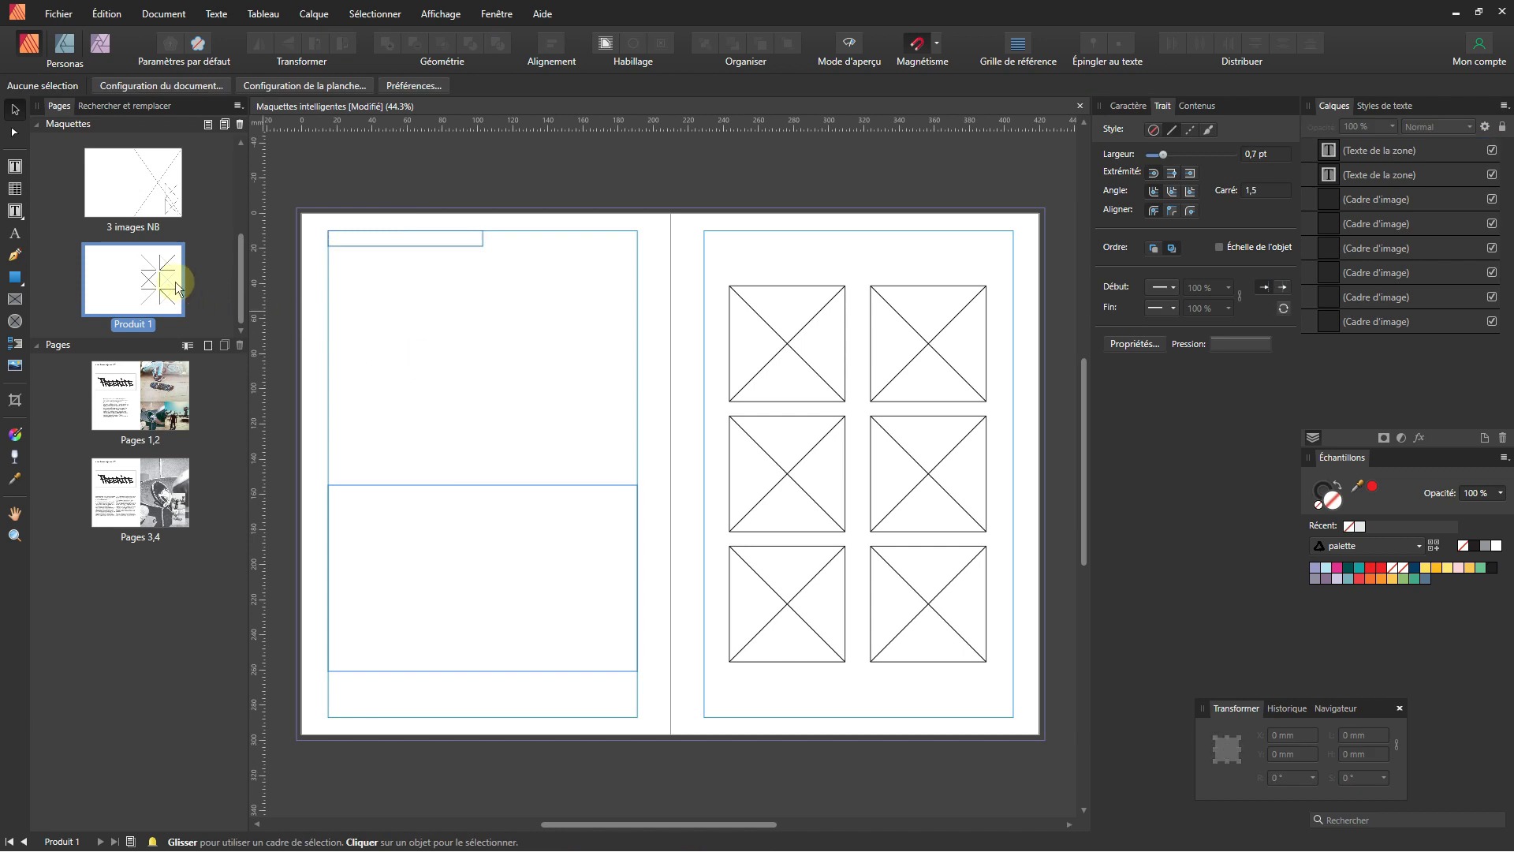
- Duplicate the Produit 1 master and rename the copy as Produit 2
{"action": "right_click", "coordinate": [159, 282]}
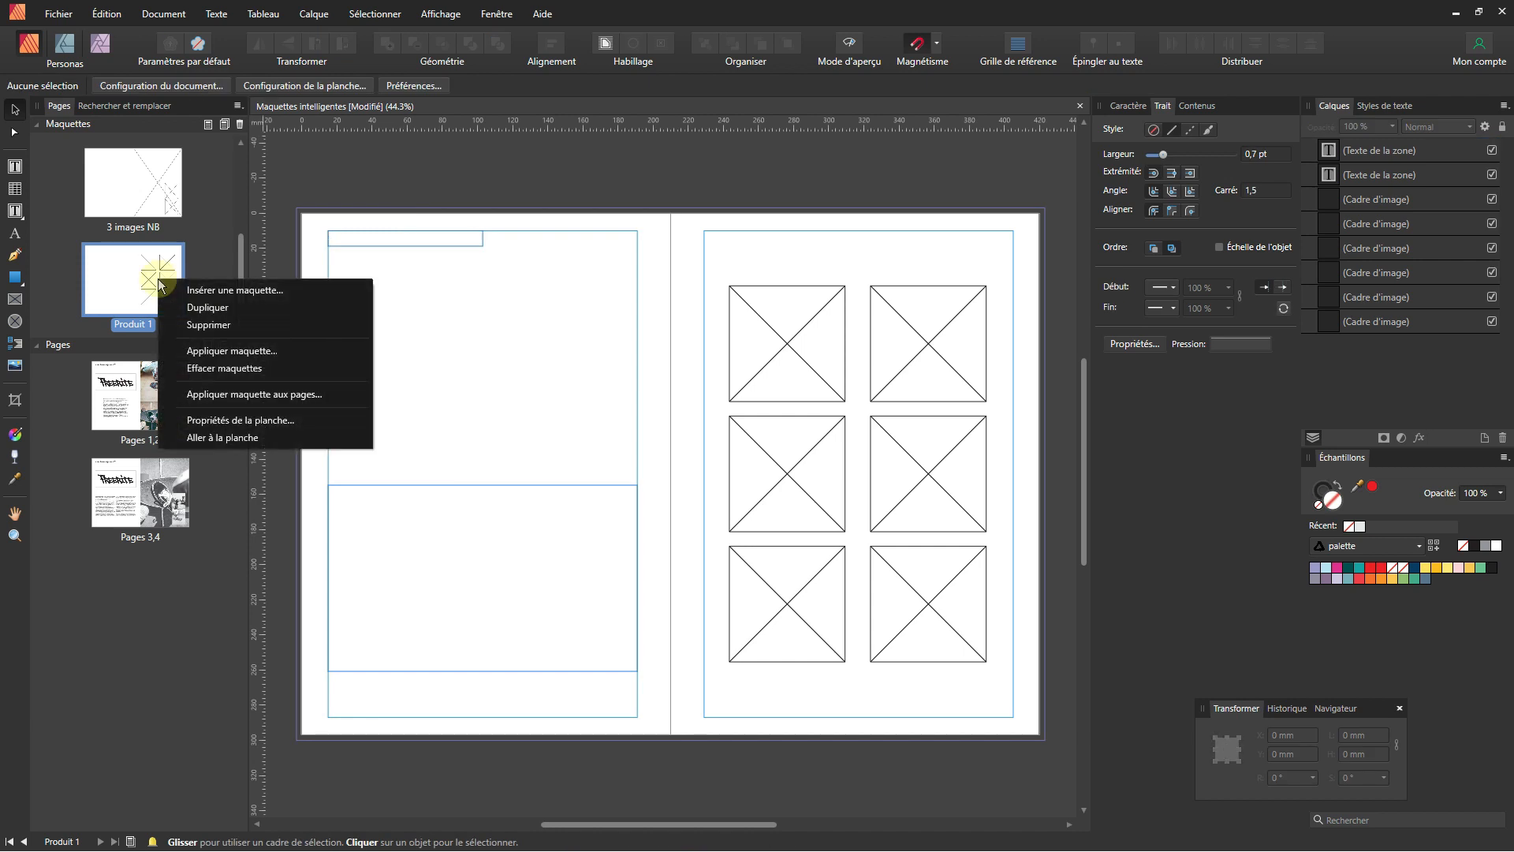
{"action": "left_click", "coordinate": [177, 311]}
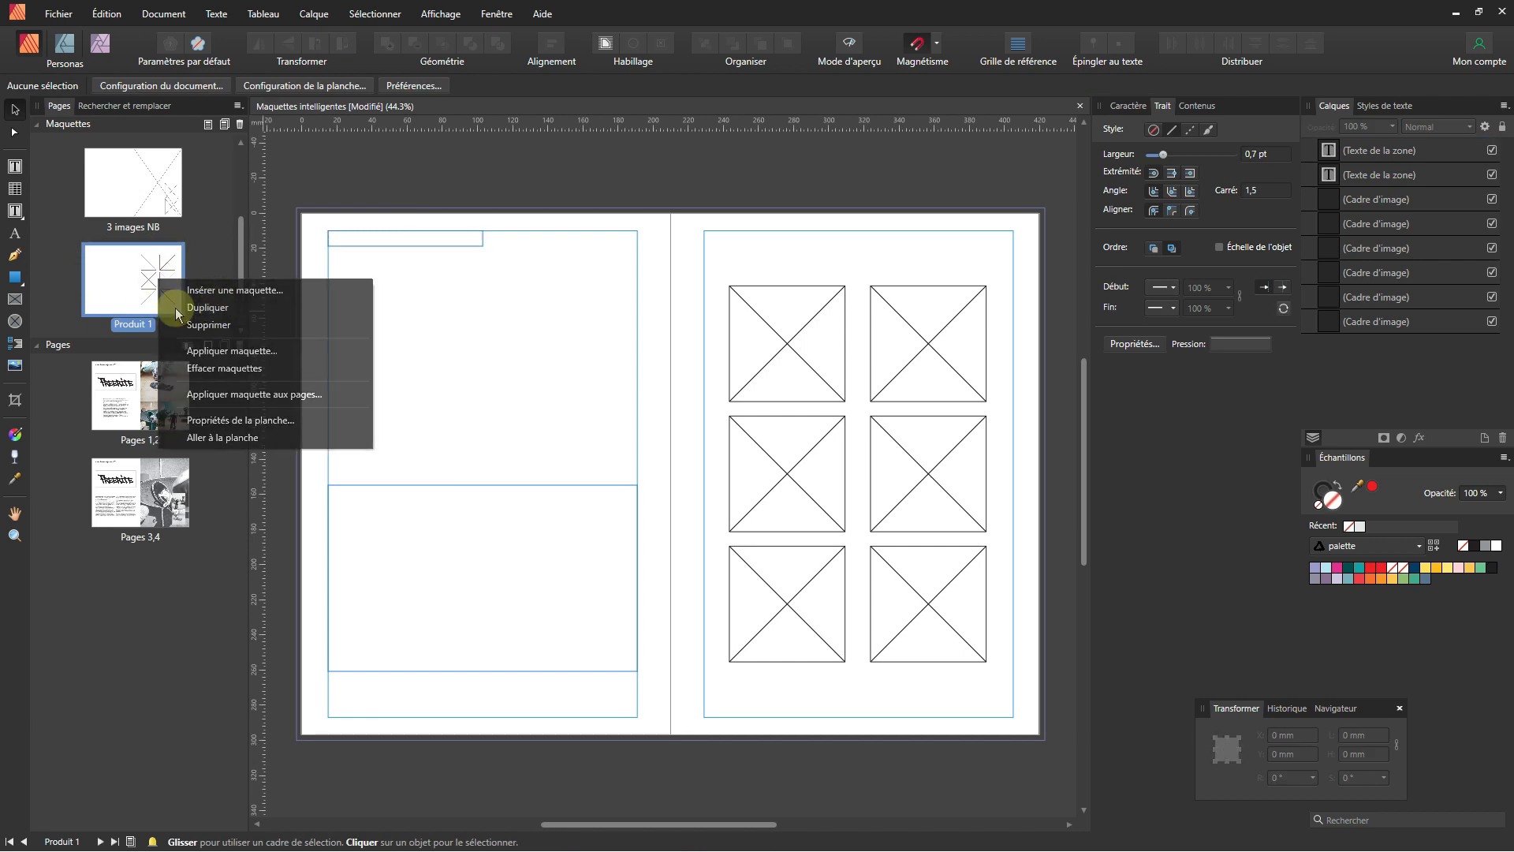
{"action": "left_click", "coordinate": [126, 299]}
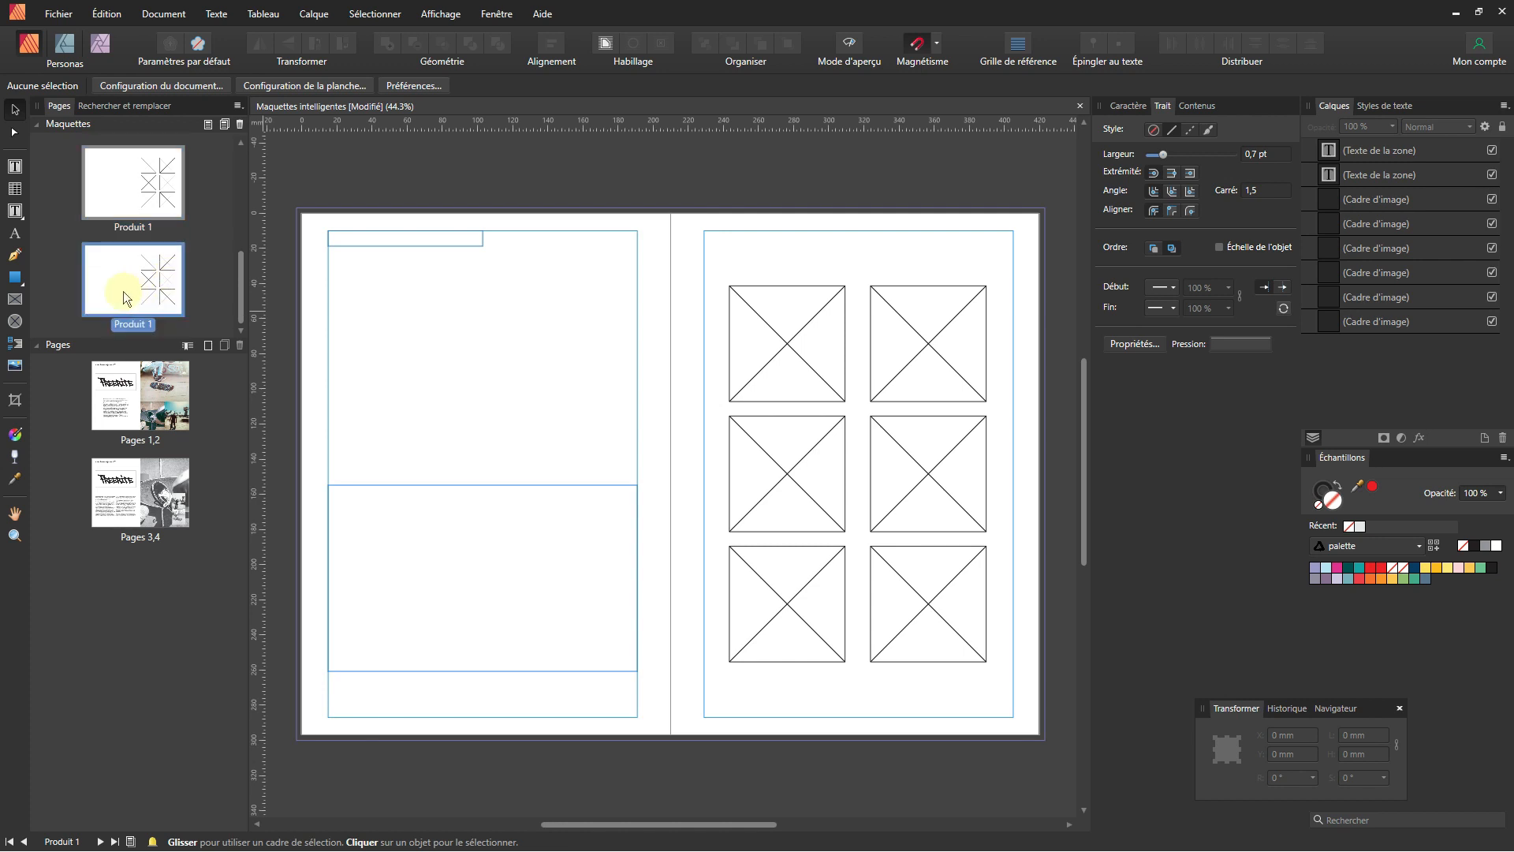
{"action": "right_click", "coordinate": [144, 204]}
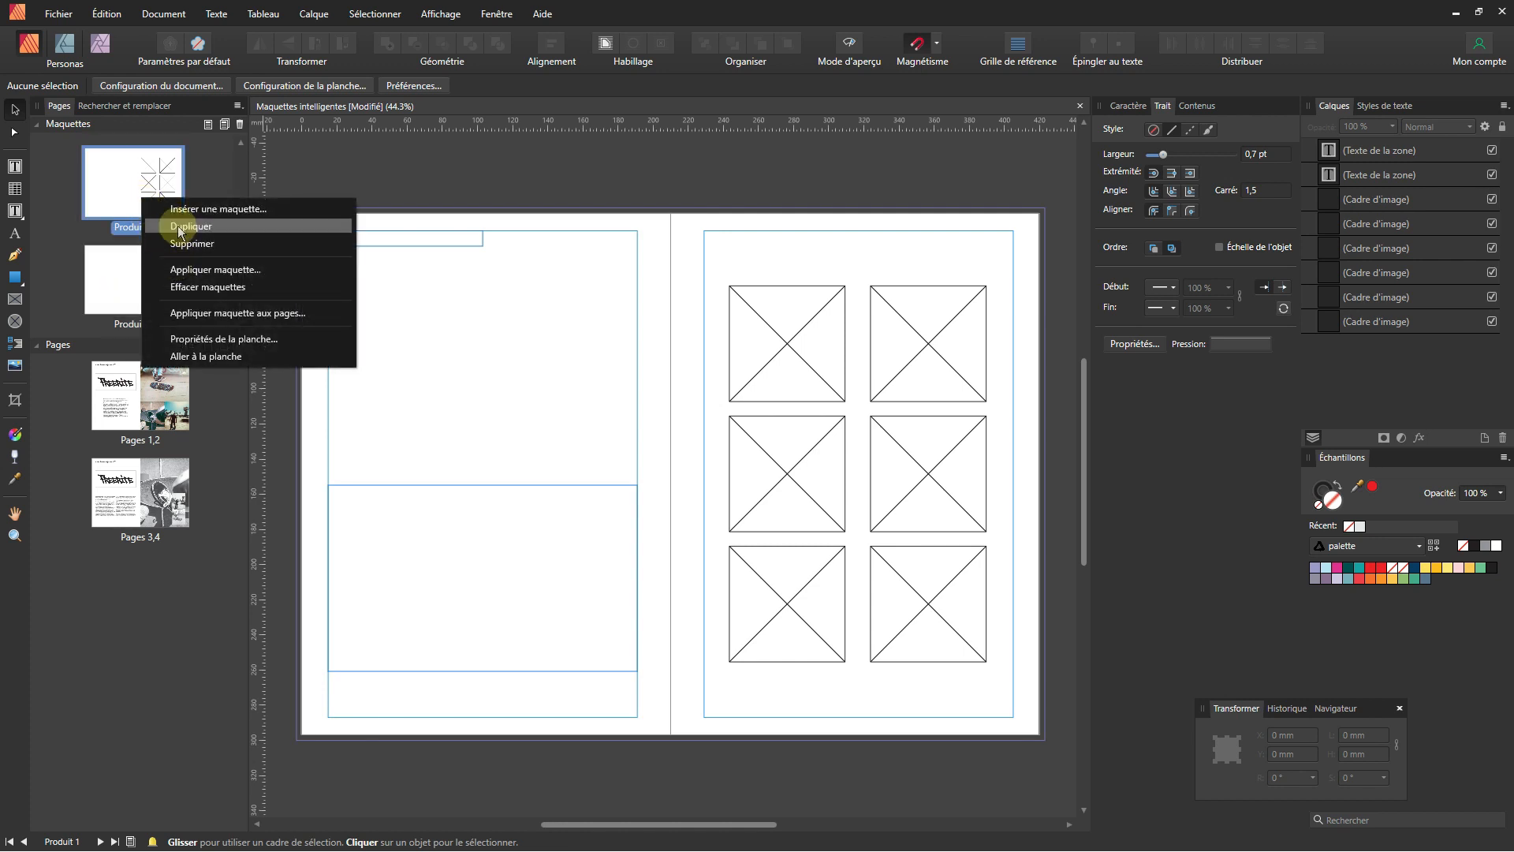
{"action": "left_click", "coordinate": [105, 204]}
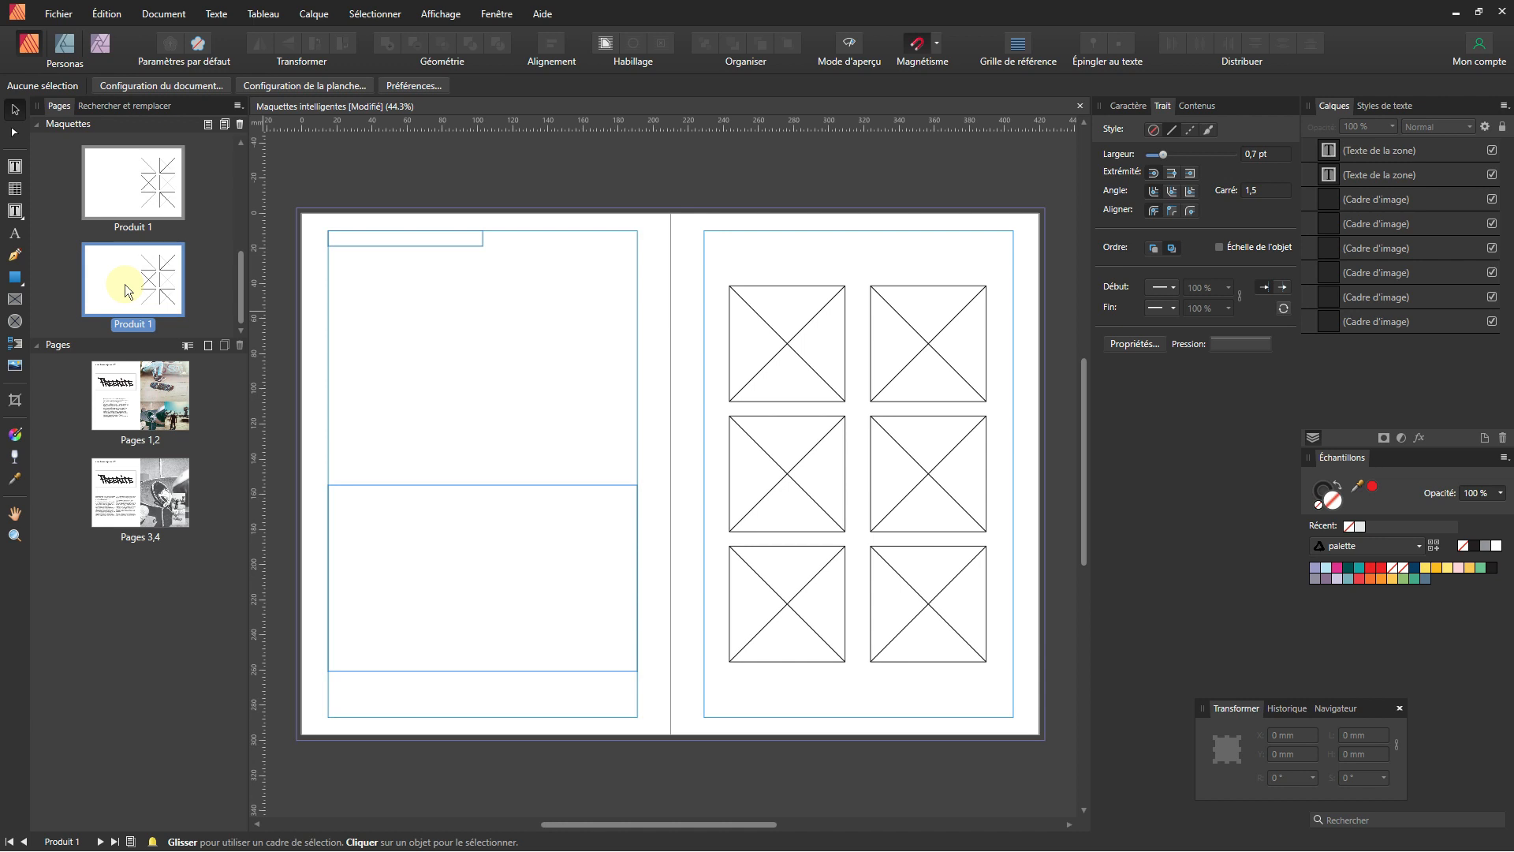
{"action": "double_click", "coordinate": [144, 326]}
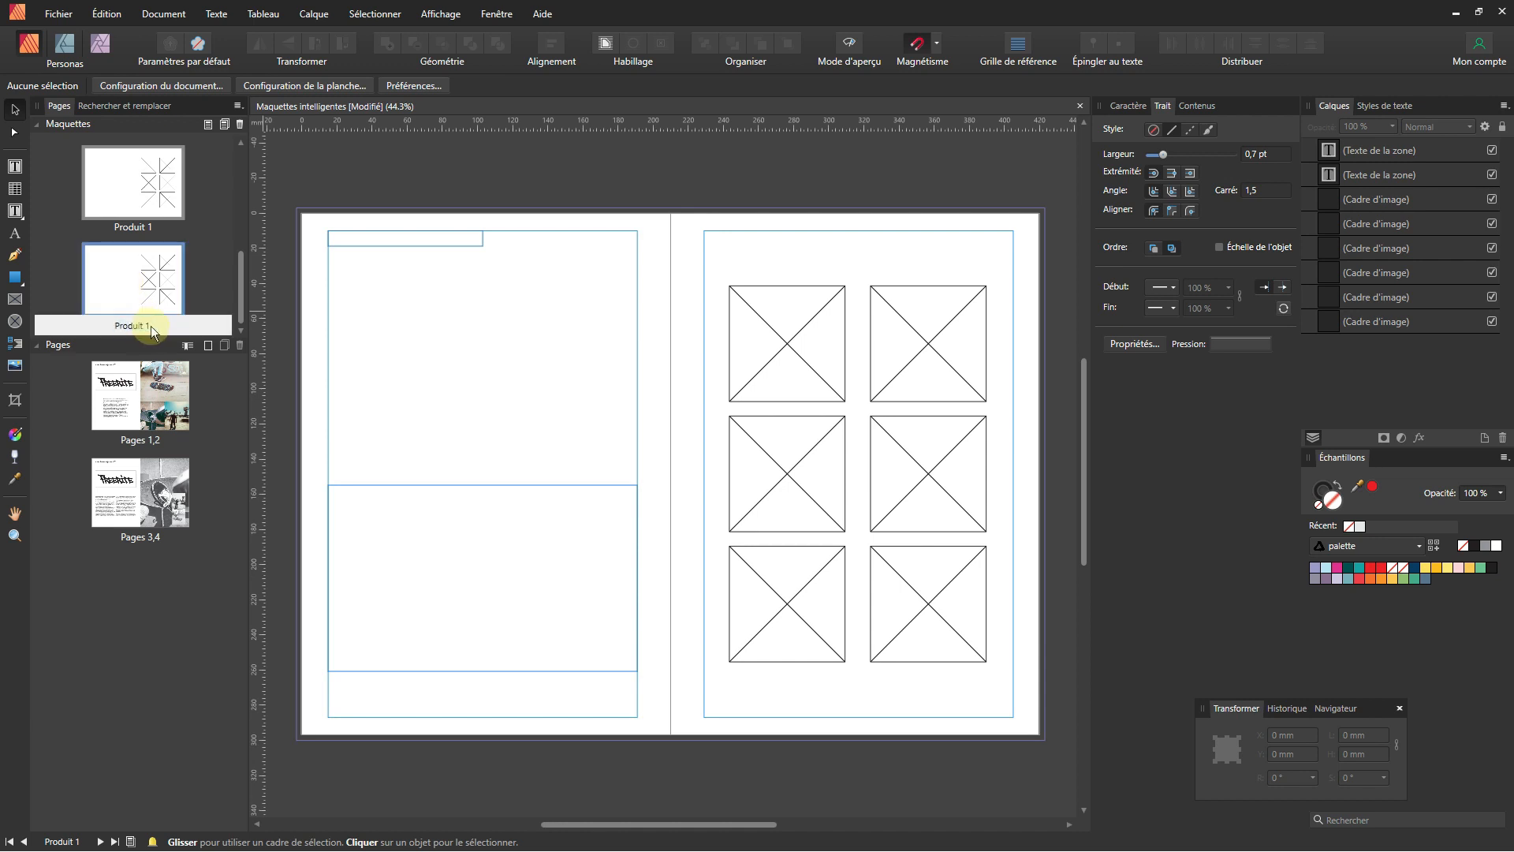
{"action": "type", "text": "Produit 2"}
{"action": "key", "text": "Return"}
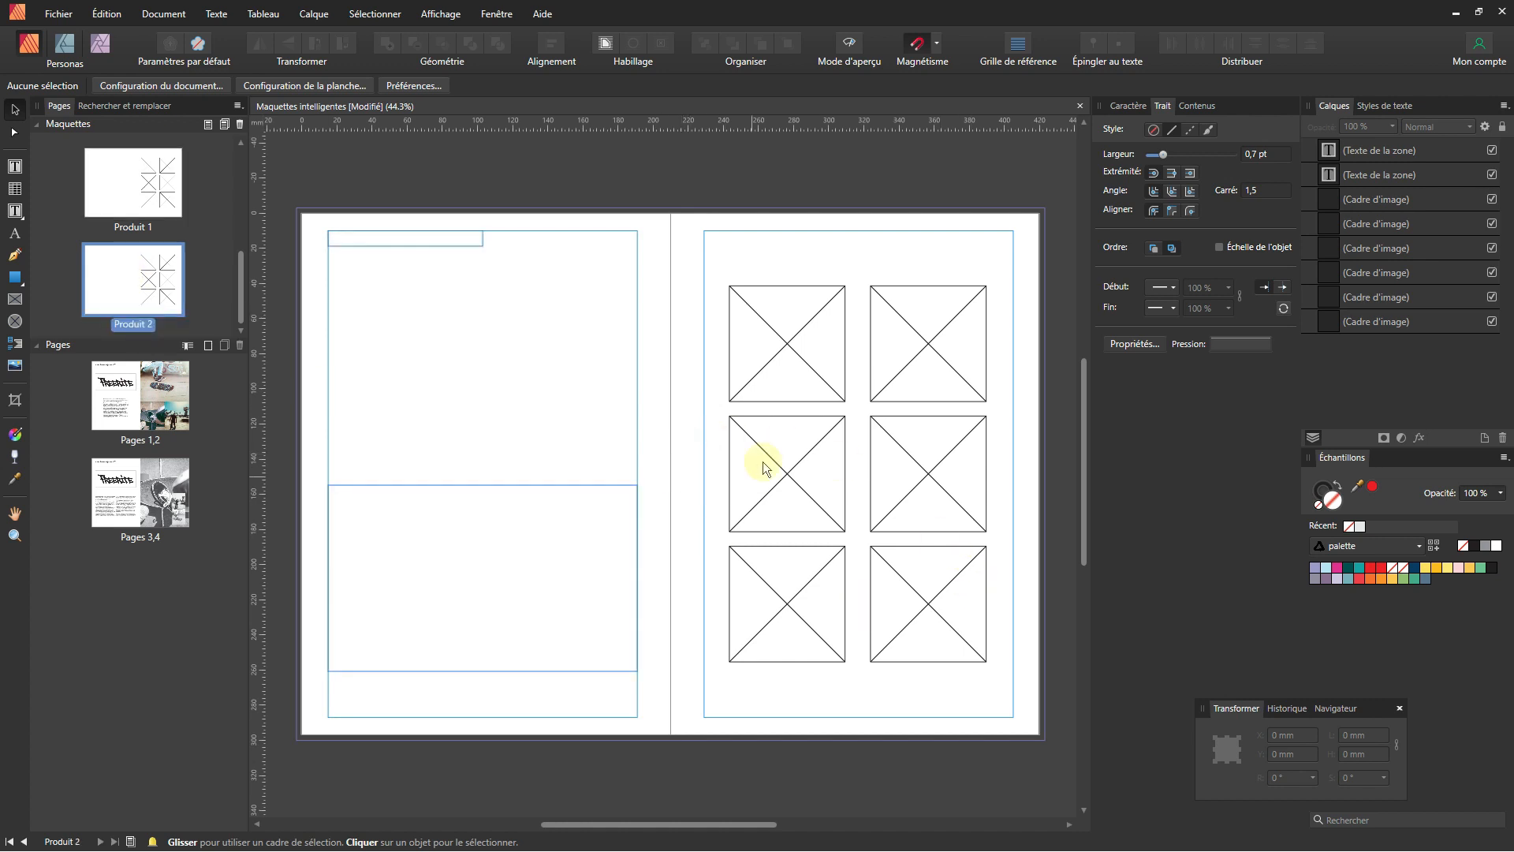
- Move the large text frame of Produit 2 up to about Y 42.6 mm and narrow it to about 88 mm
{"action": "left_click", "coordinate": [544, 486]}
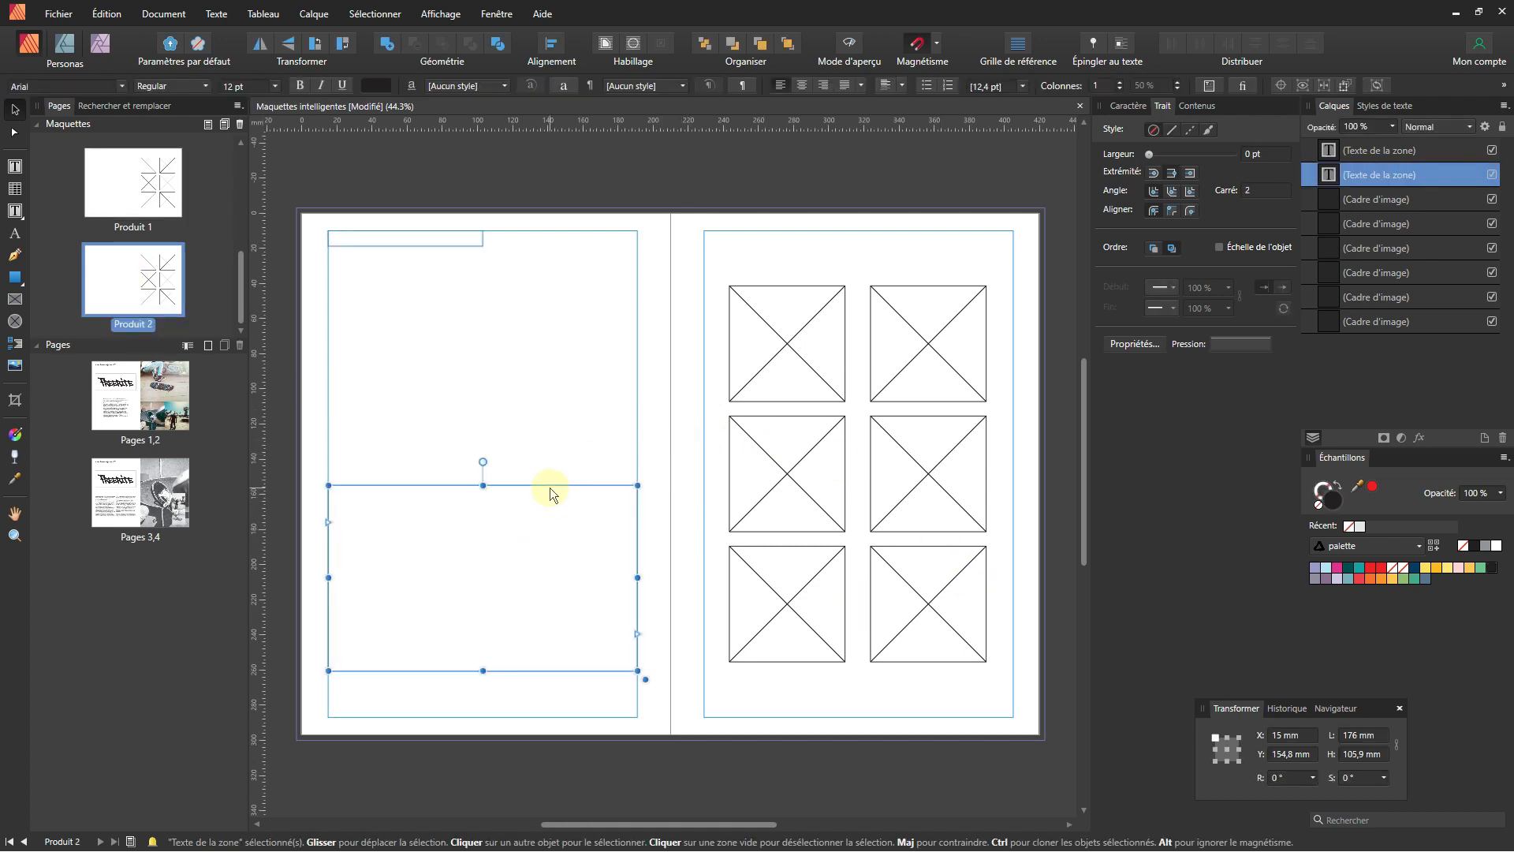
{"action": "left_click_drag", "start_coordinate": [551, 491], "coordinate": [551, 297]}
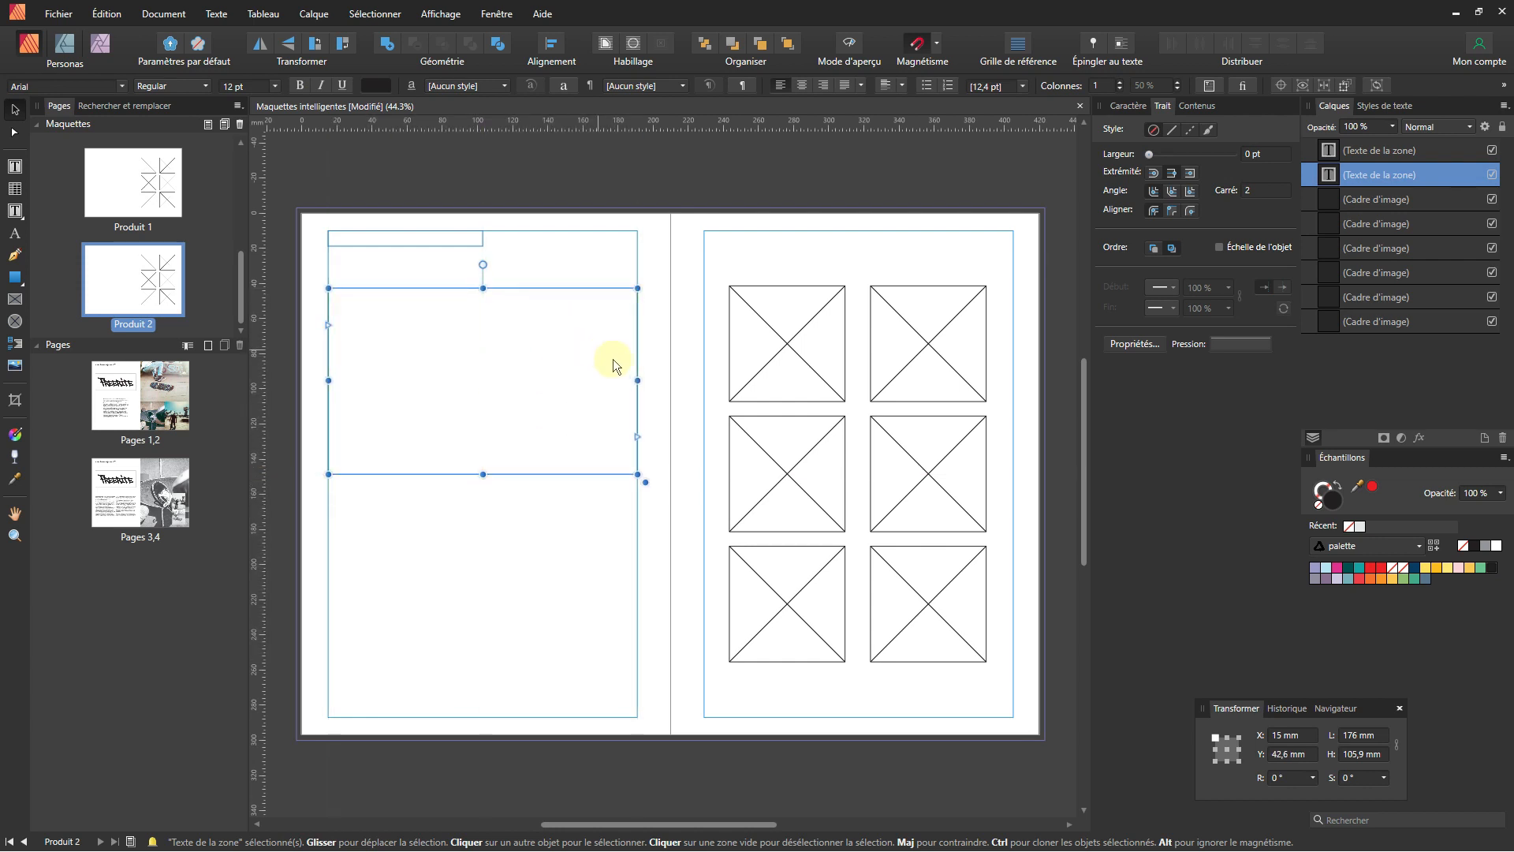
{"action": "left_click_drag", "start_coordinate": [638, 380], "coordinate": [479, 379]}
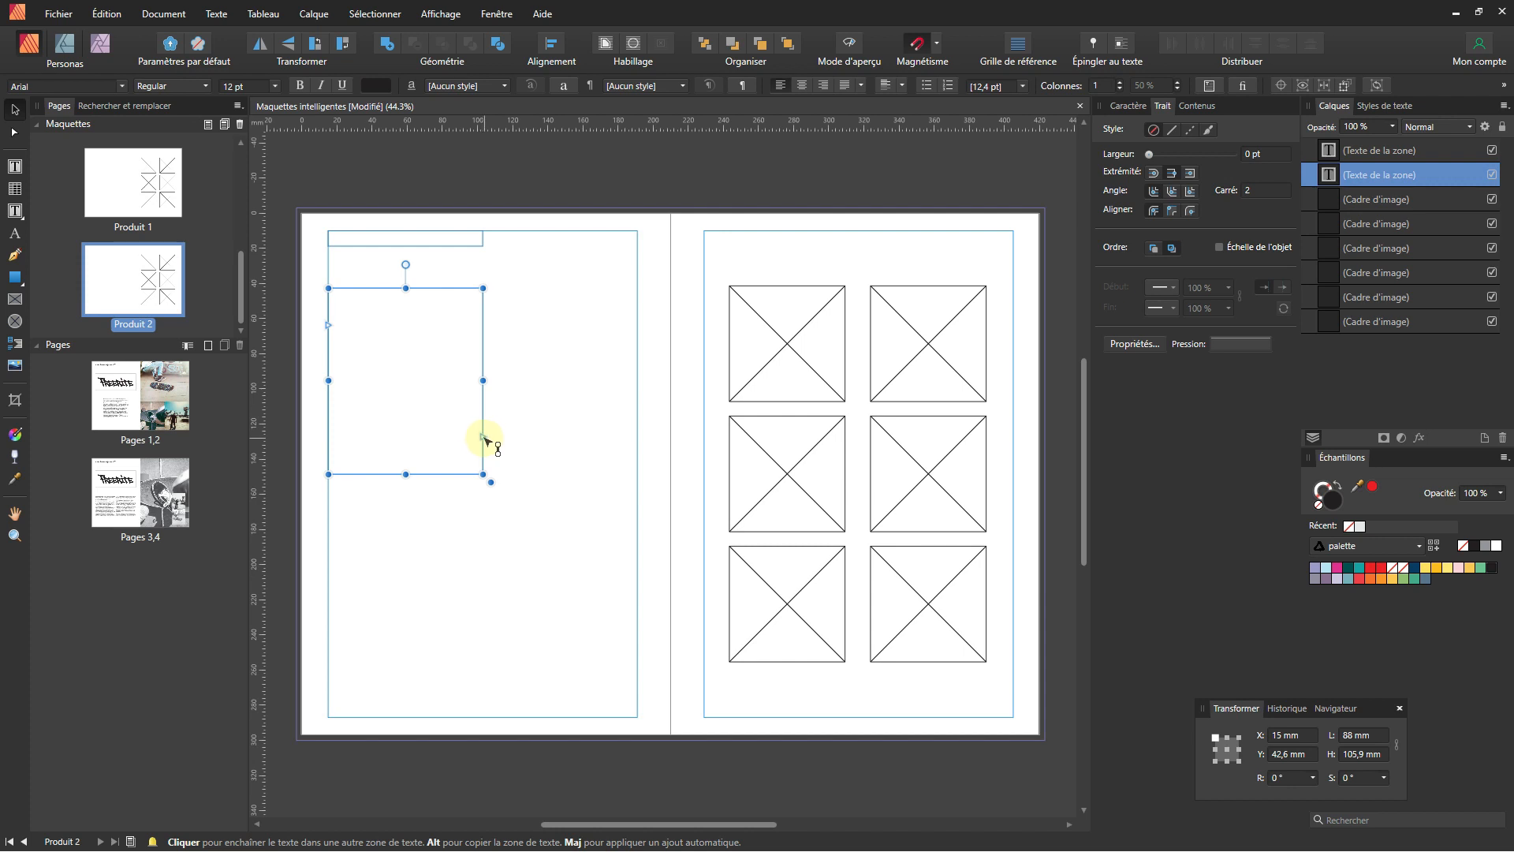
- Link the narrowed text frame to a new second-column text frame about 86 × 105 mm, reaching the left page's inner margin
{"action": "scroll", "coordinate": [484, 438], "scroll_direction": "up", "scroll_amount": 1}
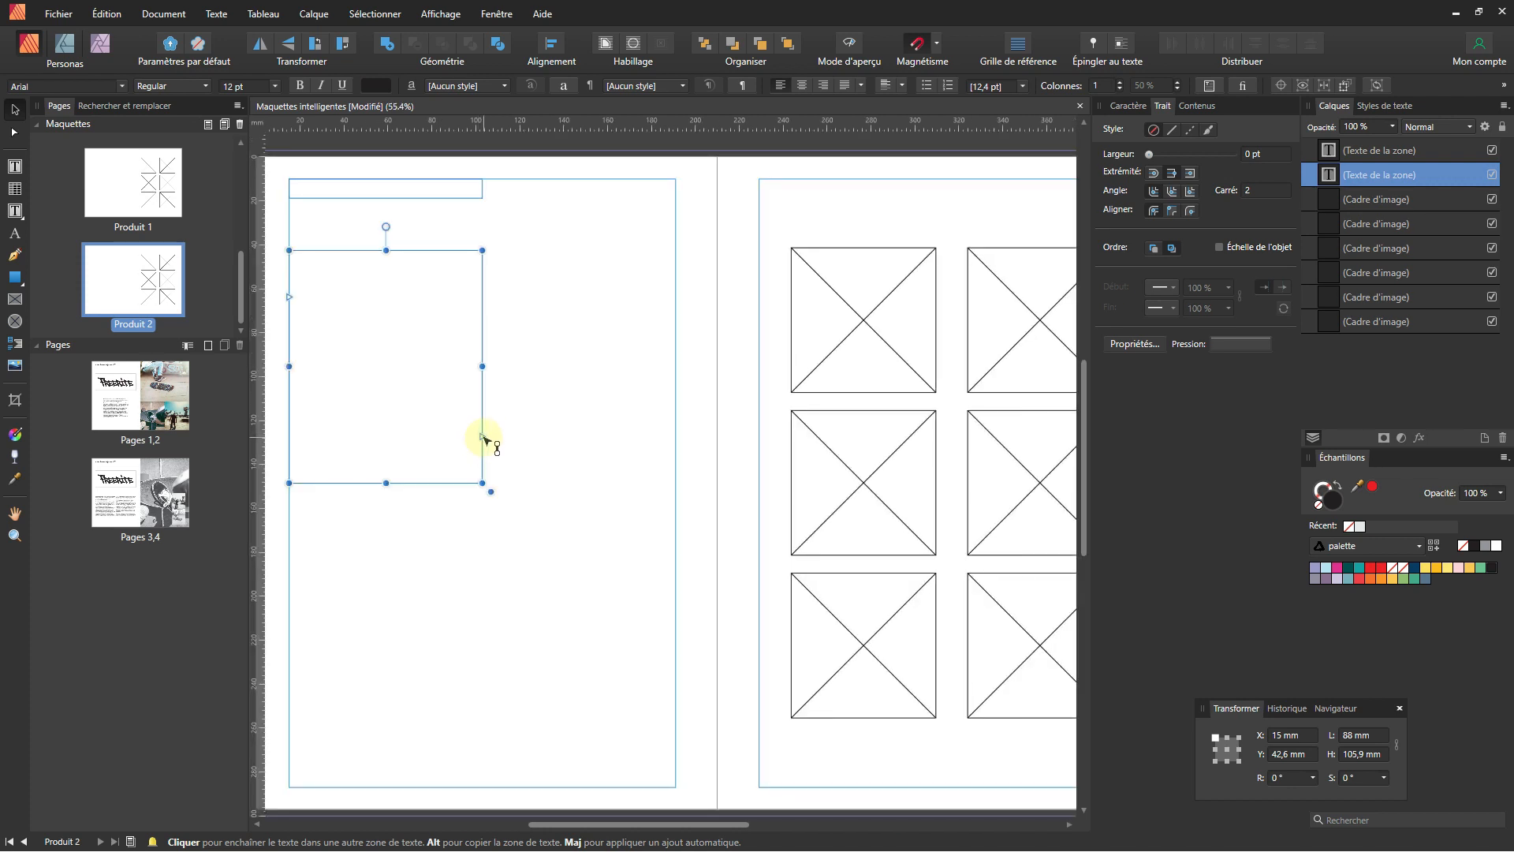
{"action": "left_click", "coordinate": [484, 437]}
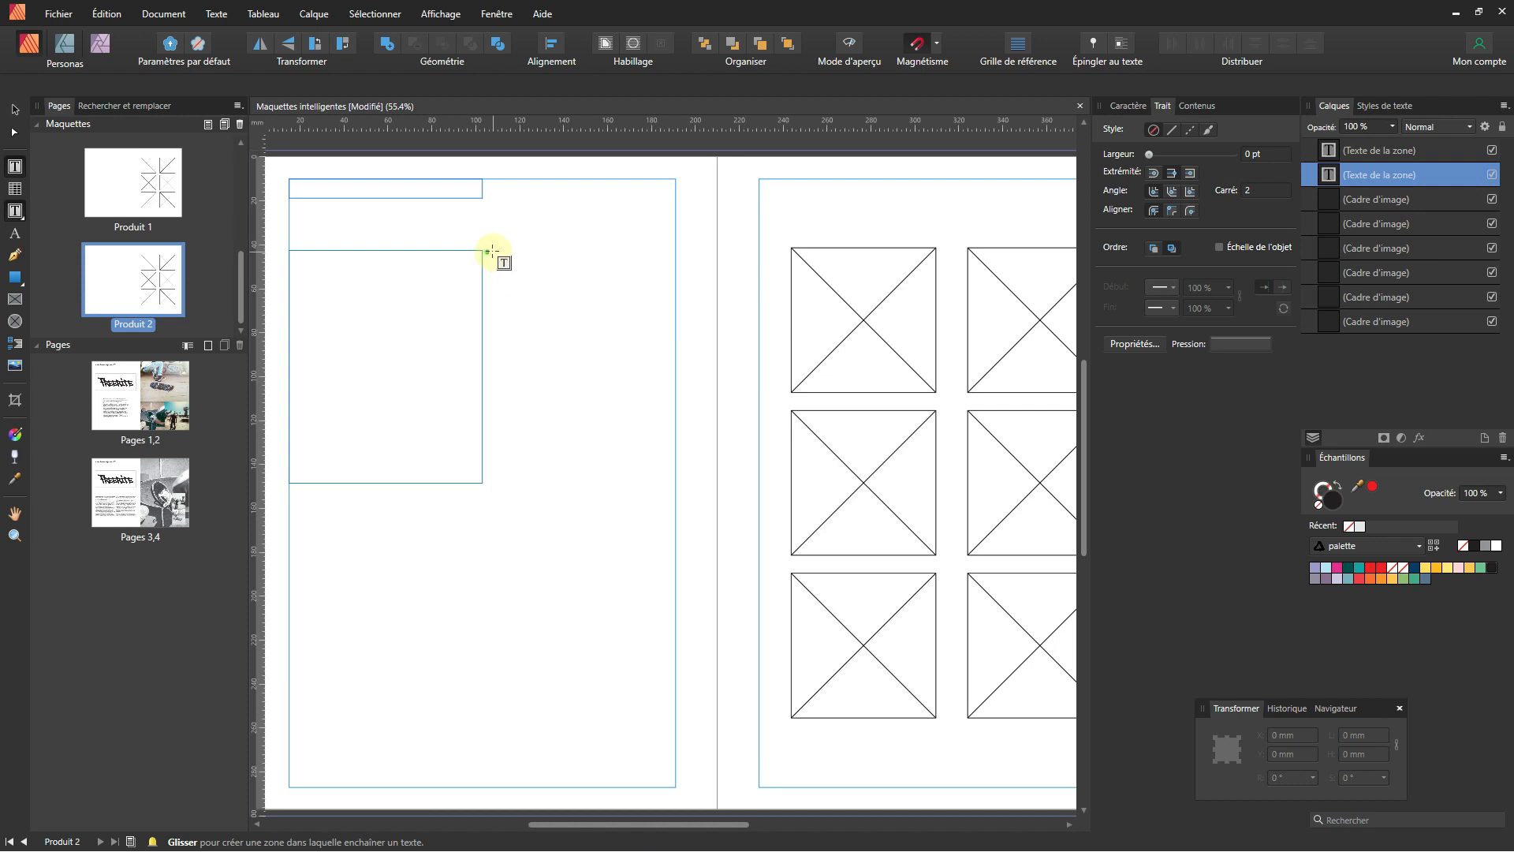
{"action": "left_click_drag", "start_coordinate": [490, 251], "coordinate": [675, 483]}
{"action": "scroll", "coordinate": [640, 419], "scroll_direction": "down", "scroll_amount": 2}
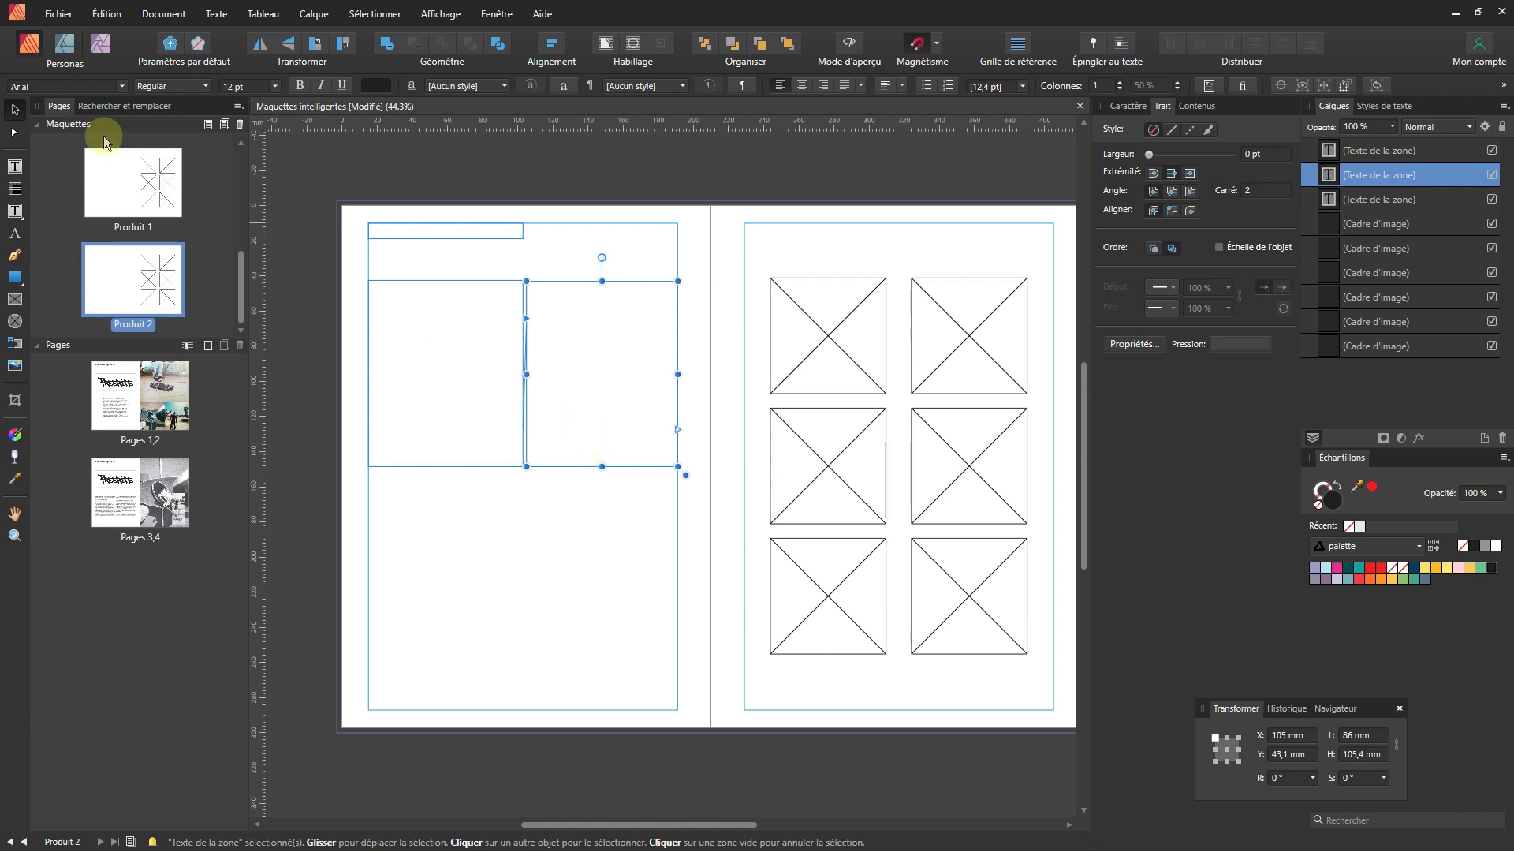
- Move the top two picture frames to the left page below the text columns, and shift the remaining four up to the right page's middle
{"action": "left_click", "coordinate": [831, 341]}
{"action": "left_click", "coordinate": [969, 339], "text": "shift"}
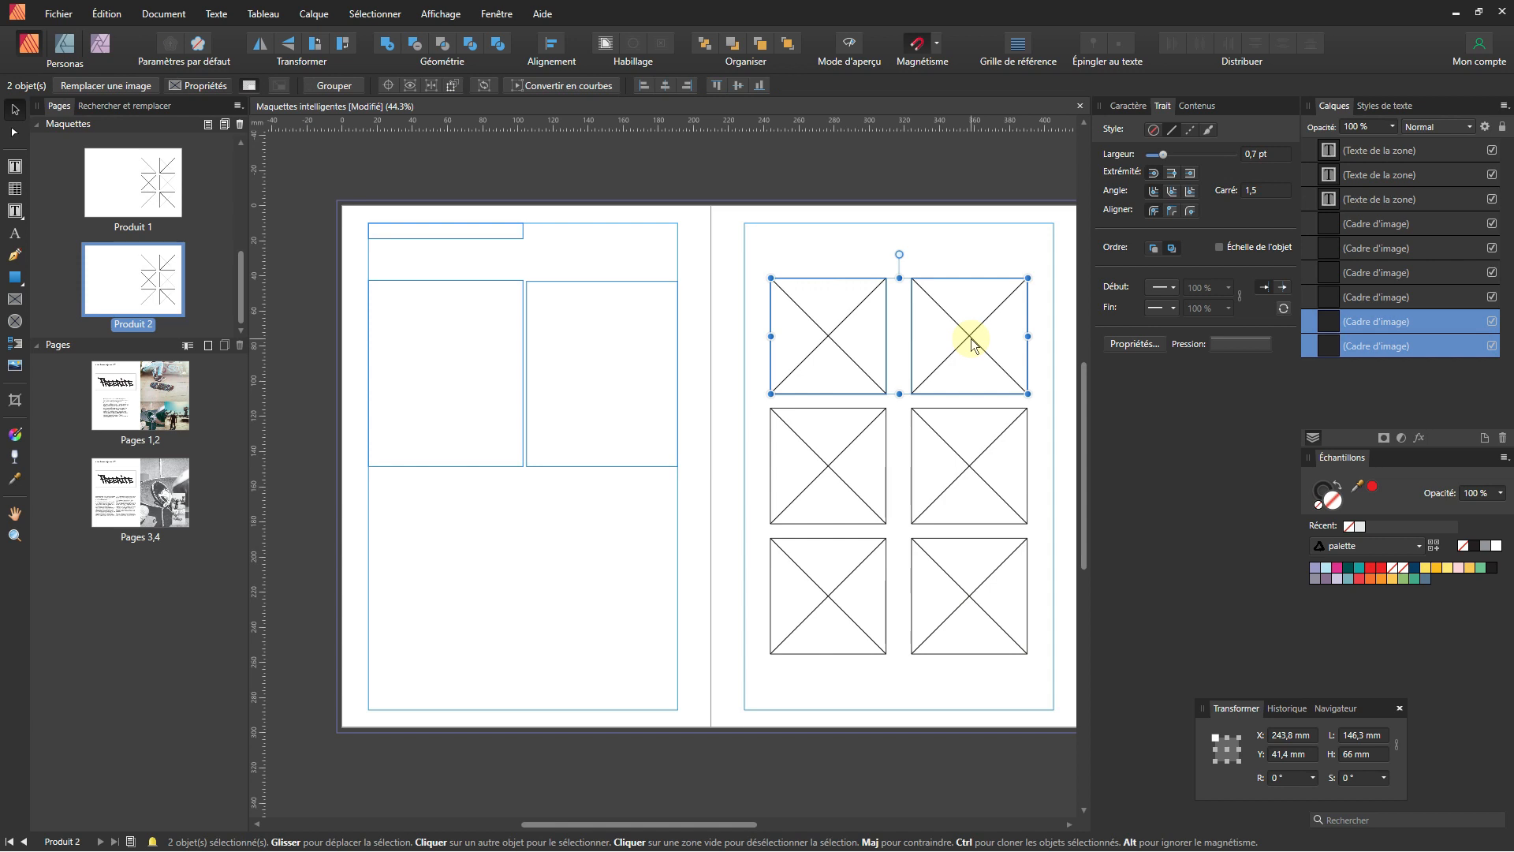
{"action": "left_click_drag", "start_coordinate": [972, 339], "coordinate": [598, 599]}
{"action": "left_click_drag", "start_coordinate": [773, 352], "coordinate": [1047, 689]}
{"action": "left_click_drag", "start_coordinate": [978, 527], "coordinate": [978, 461]}
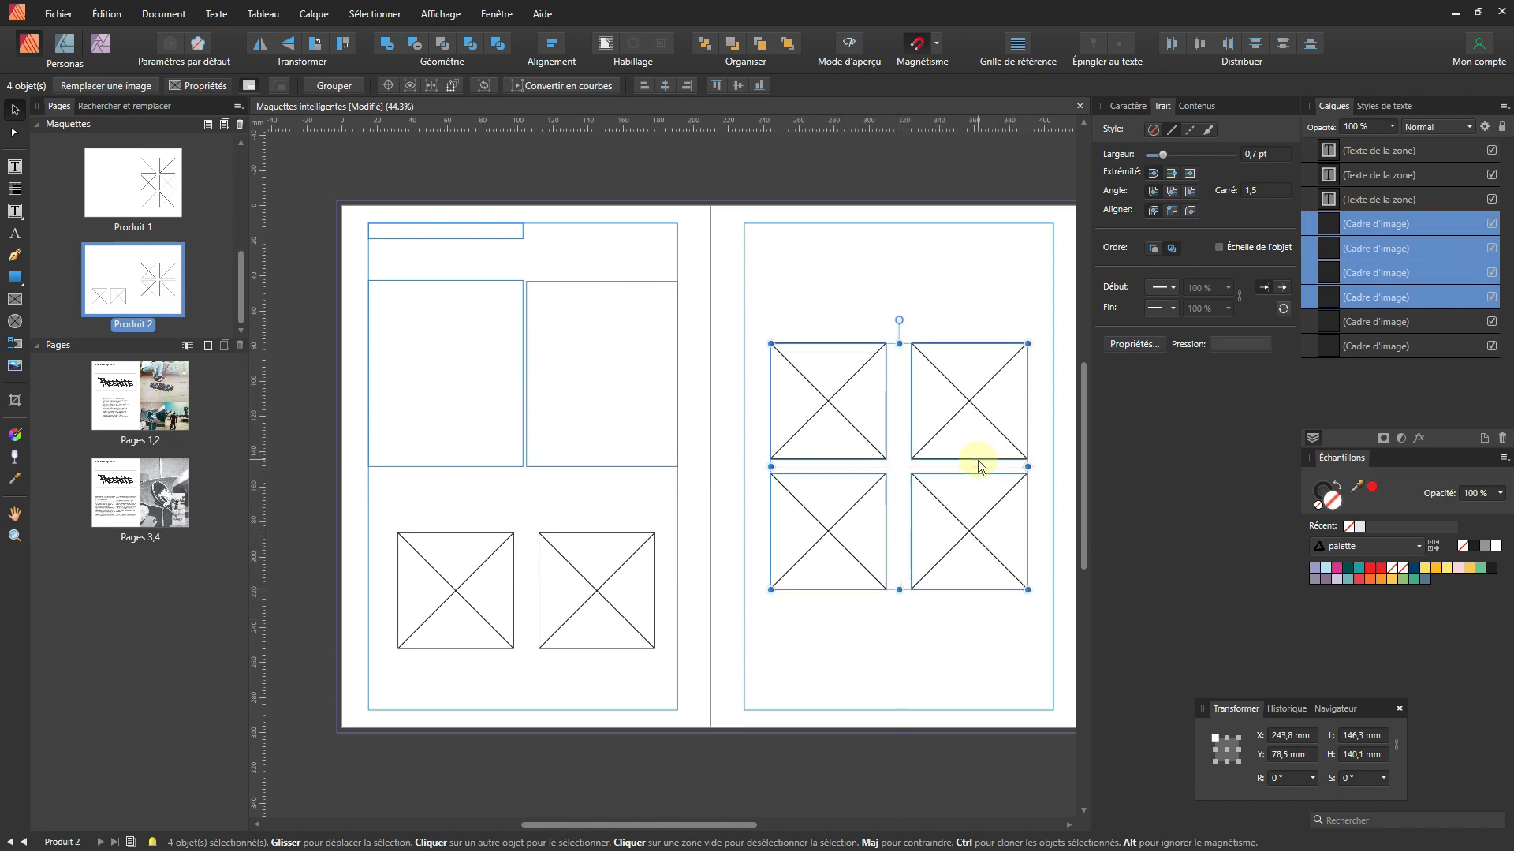
{"action": "left_click", "coordinate": [840, 277]}
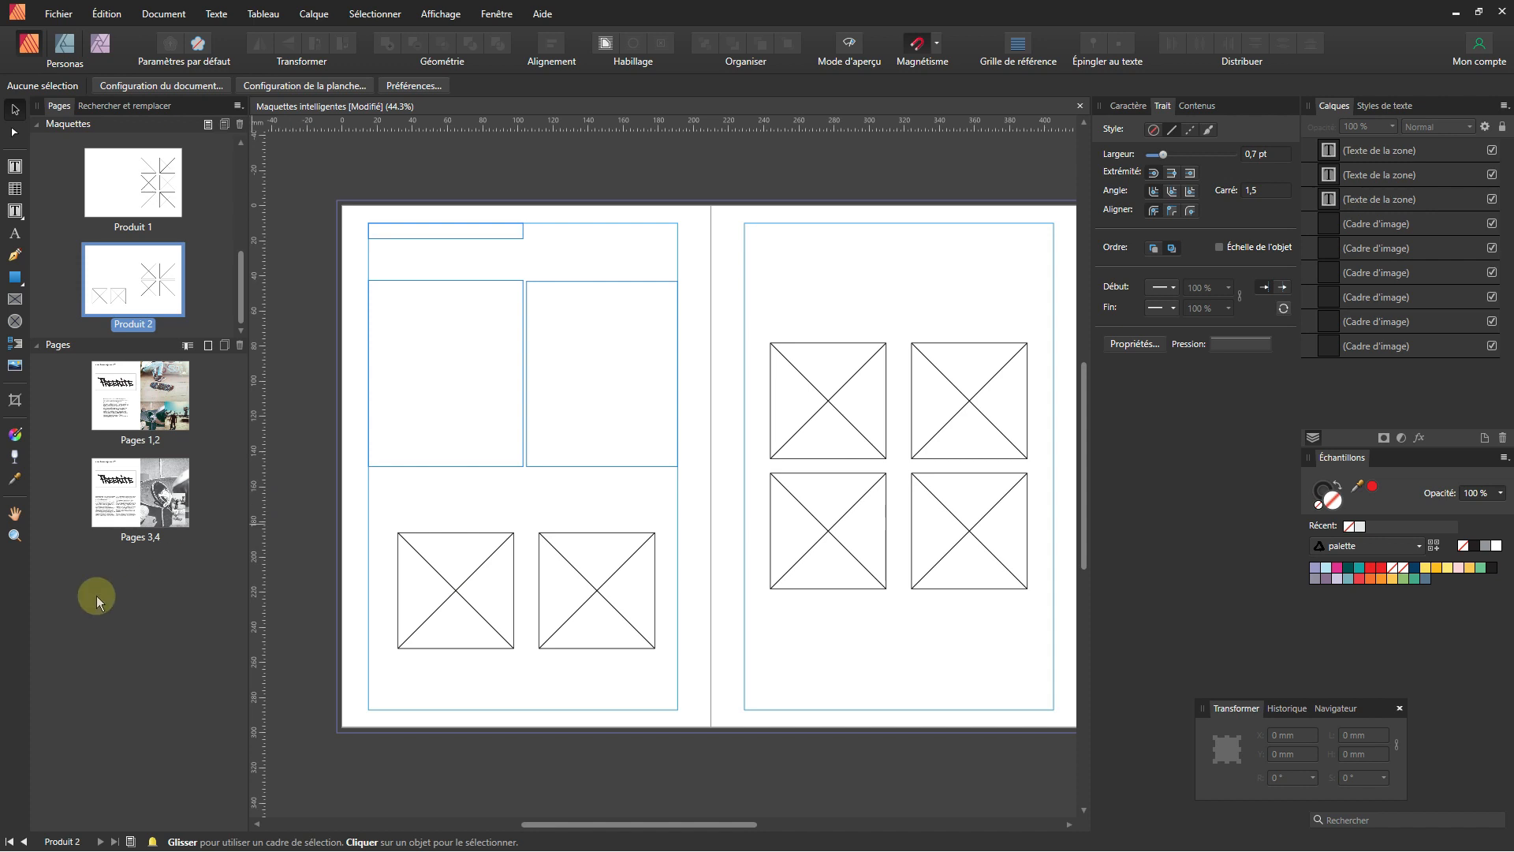
- Add 2 pages after page 4 using the Produit 1 master
{"action": "left_click", "coordinate": [123, 494]}
{"action": "right_click", "coordinate": [123, 494]}
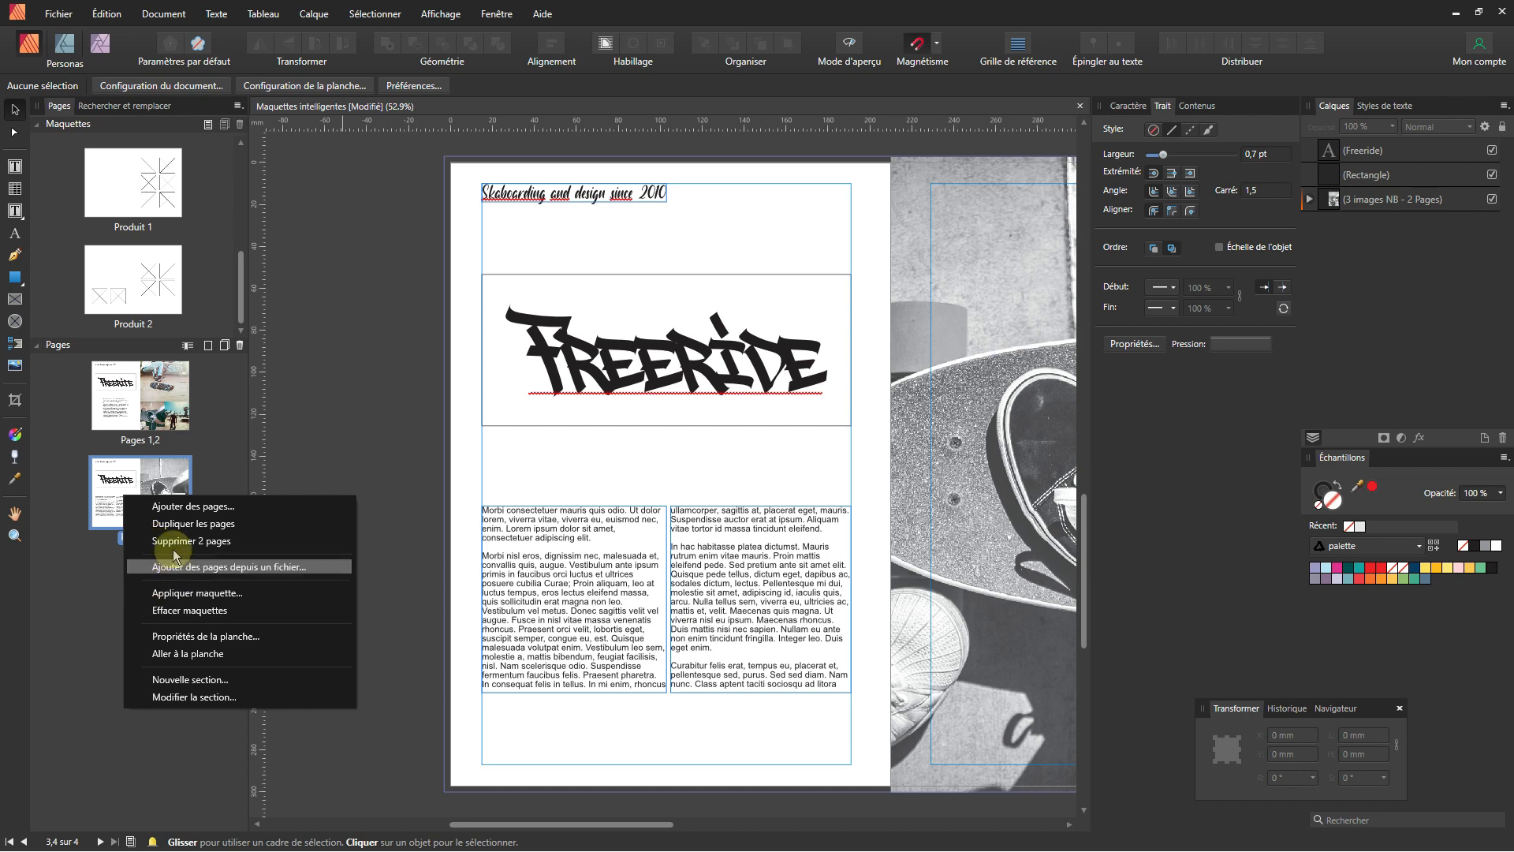
{"action": "left_click", "coordinate": [183, 506]}
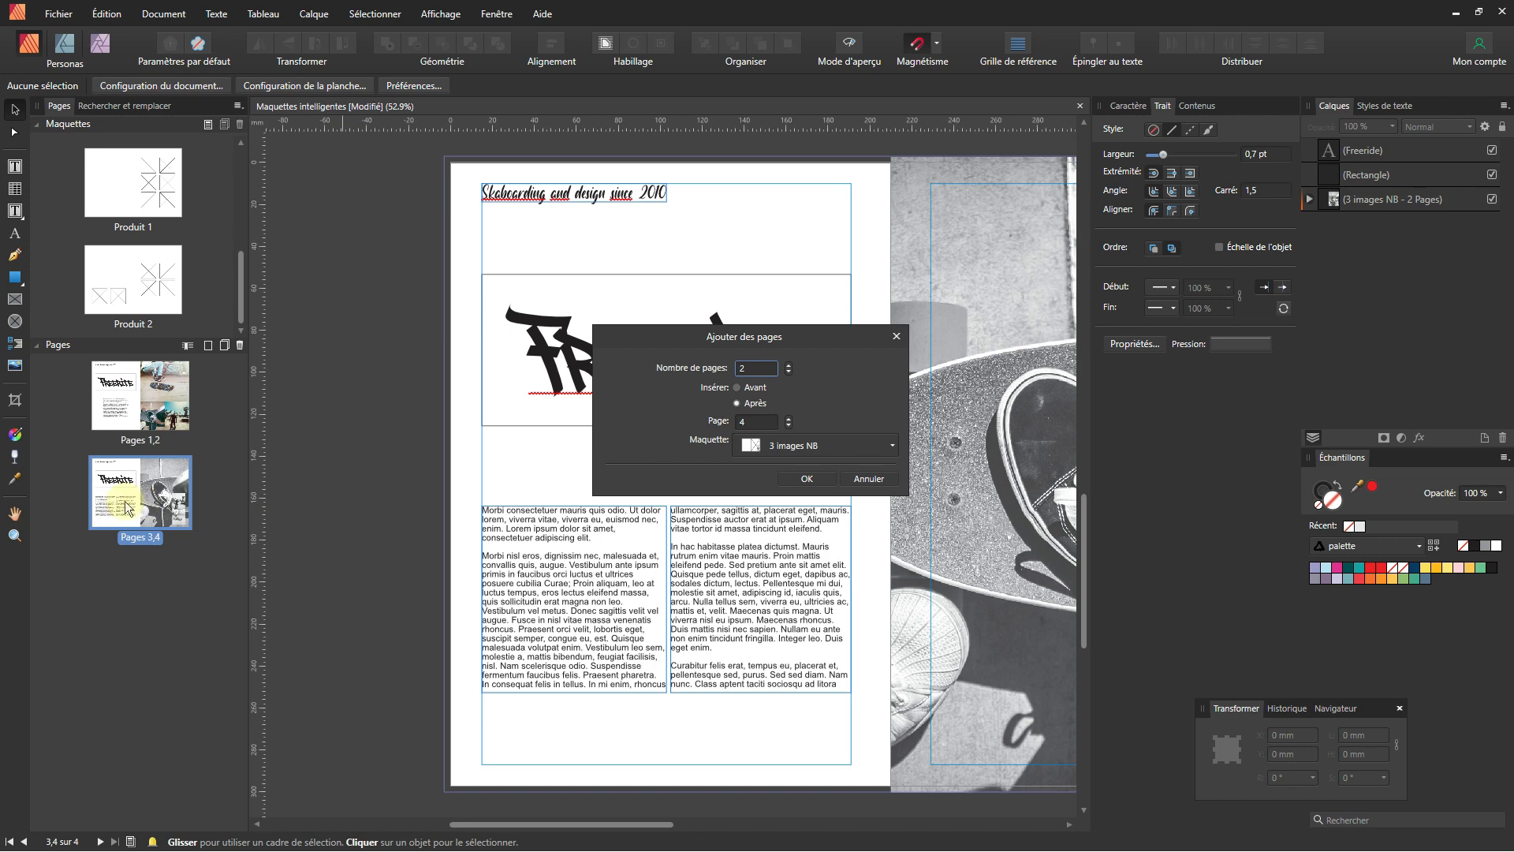
{"action": "left_click", "coordinate": [795, 447]}
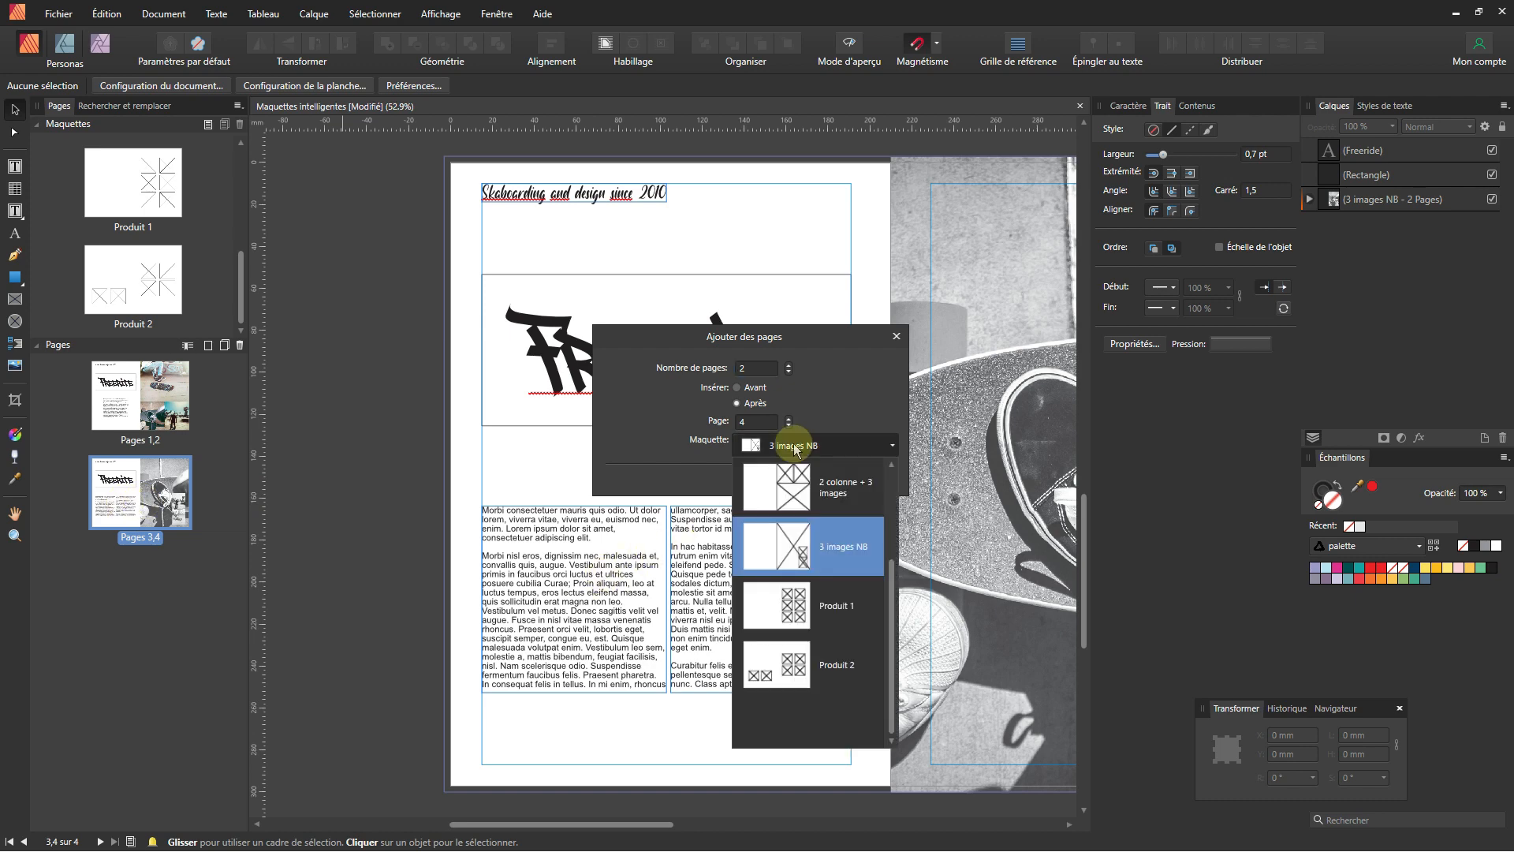
{"action": "left_click", "coordinate": [789, 607]}
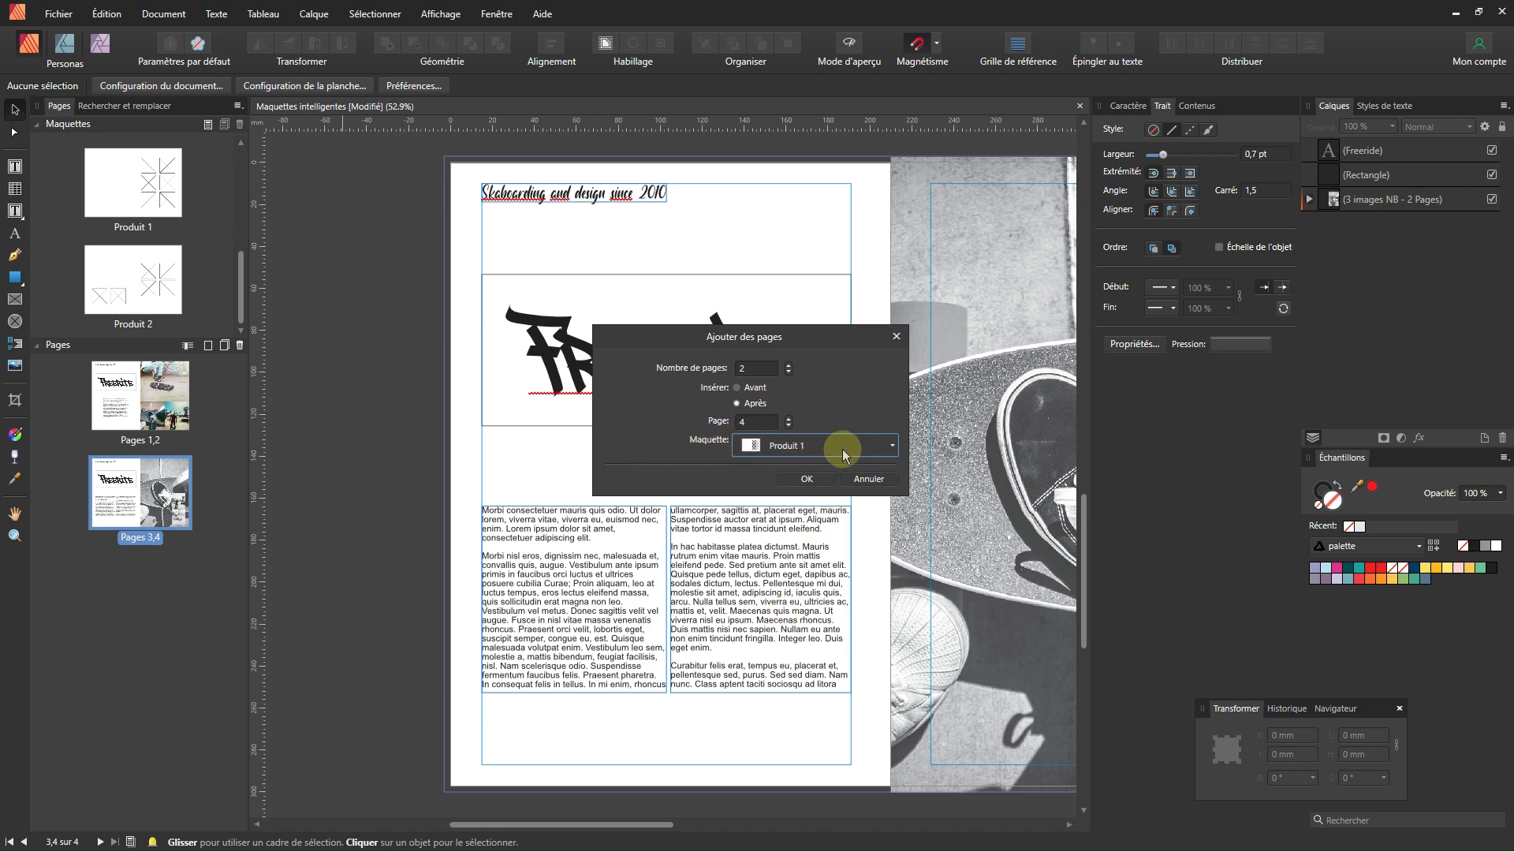
{"action": "left_click", "coordinate": [781, 478]}
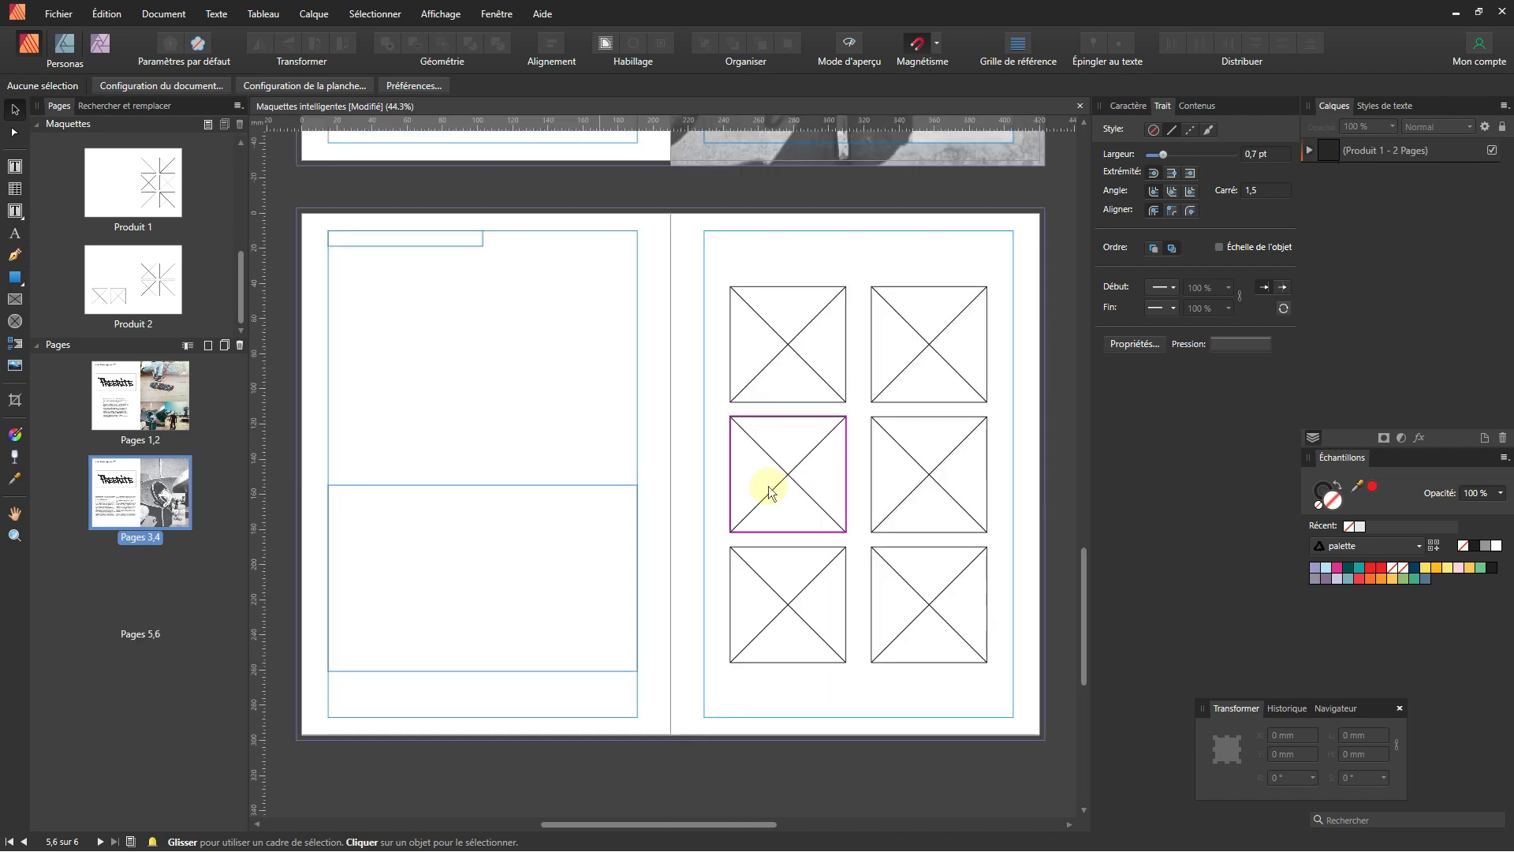
- Load all six skateboard JPEGs from the images skates folder for placement
{"action": "left_click", "coordinate": [16, 366]}
{"action": "double_click", "coordinate": [126, 133]}
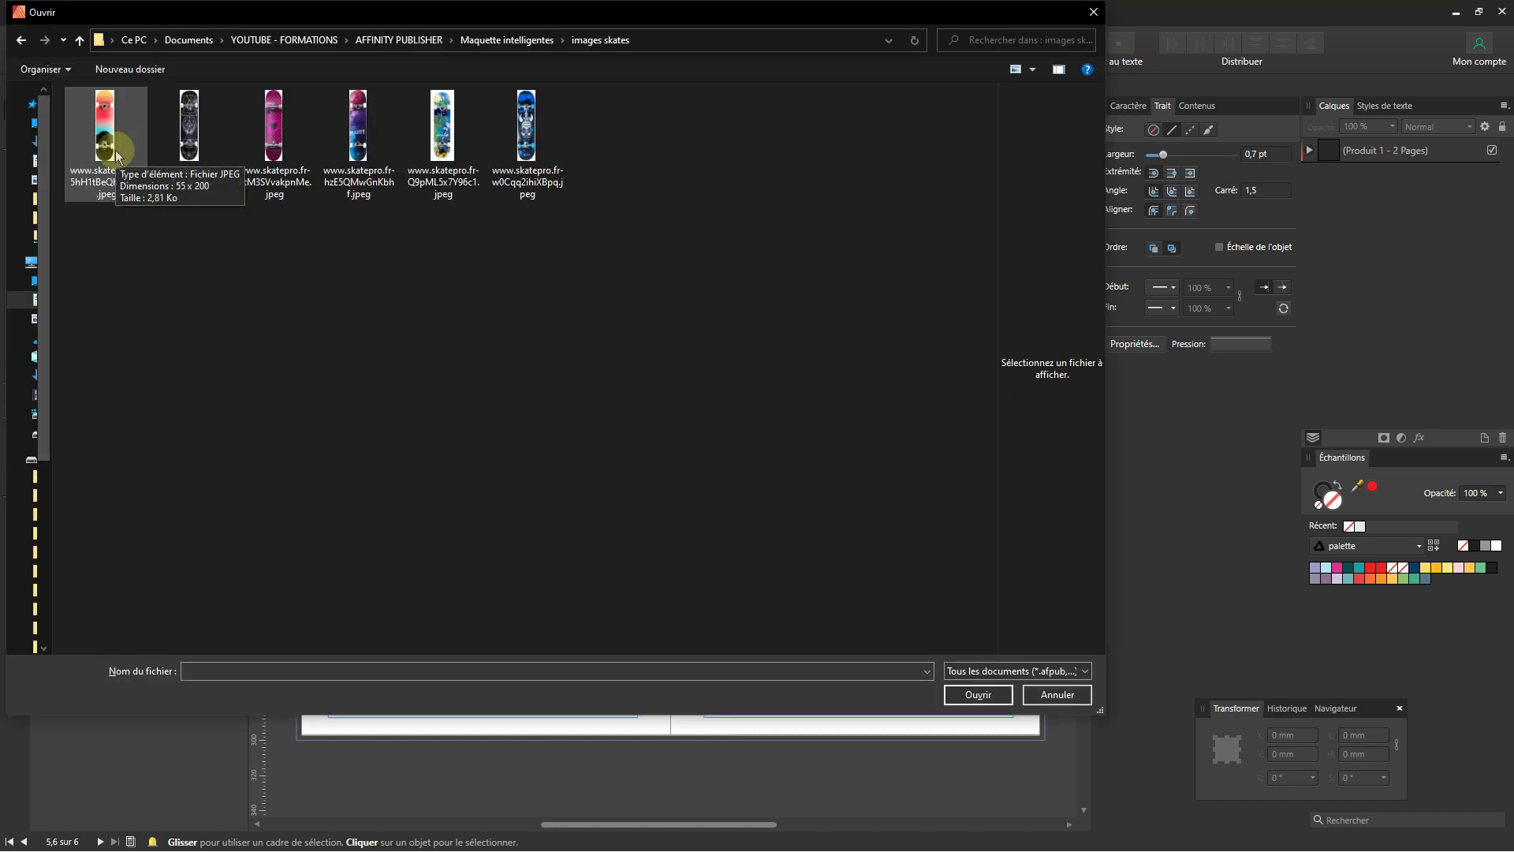
{"action": "left_click", "coordinate": [116, 152]}
{"action": "left_click", "coordinate": [527, 135], "text": "shift"}
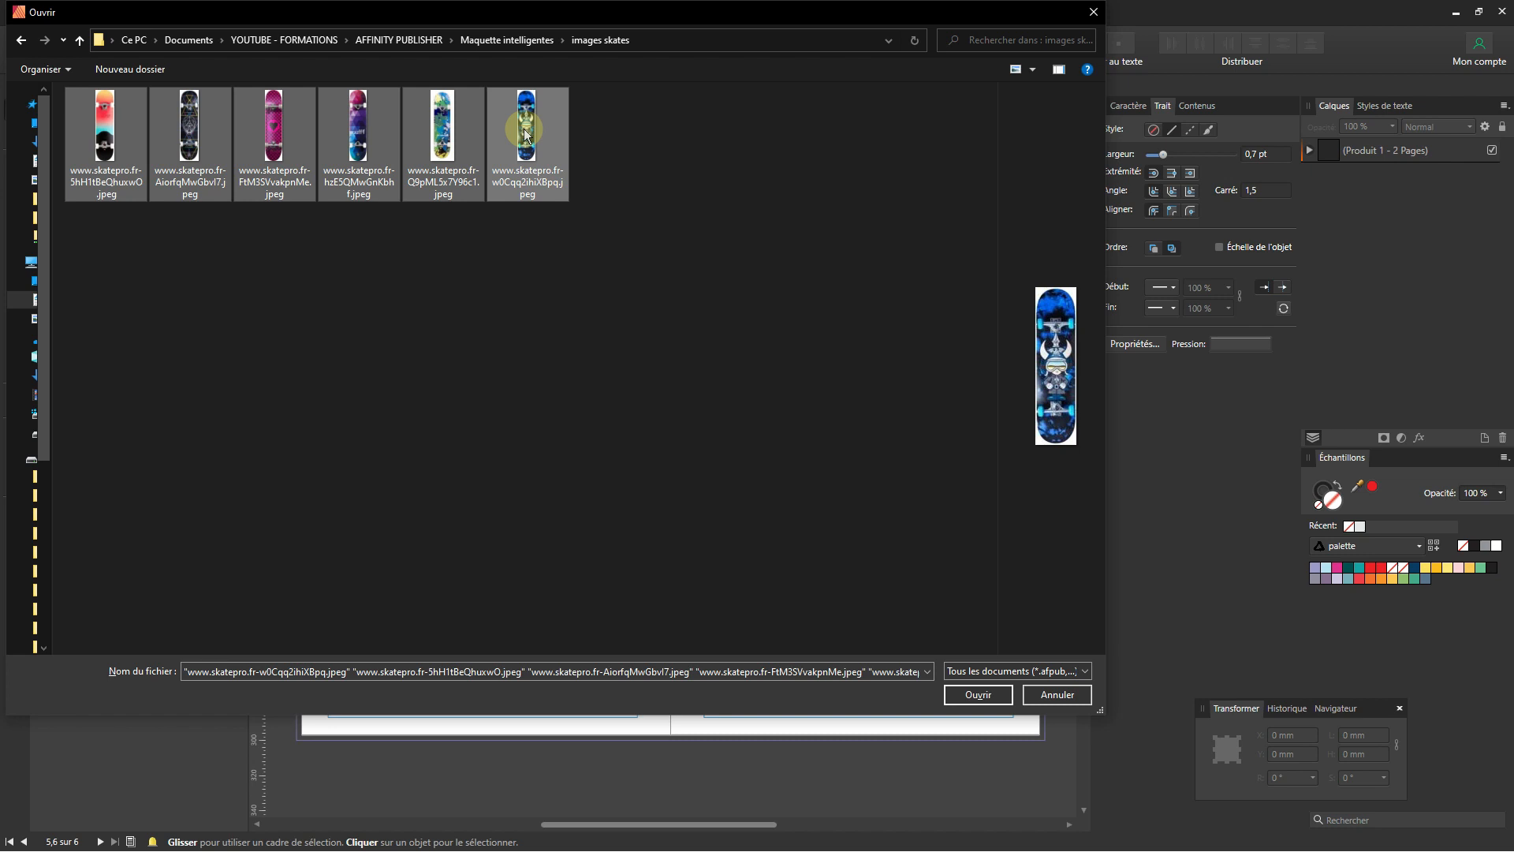
{"action": "left_click", "coordinate": [976, 694]}
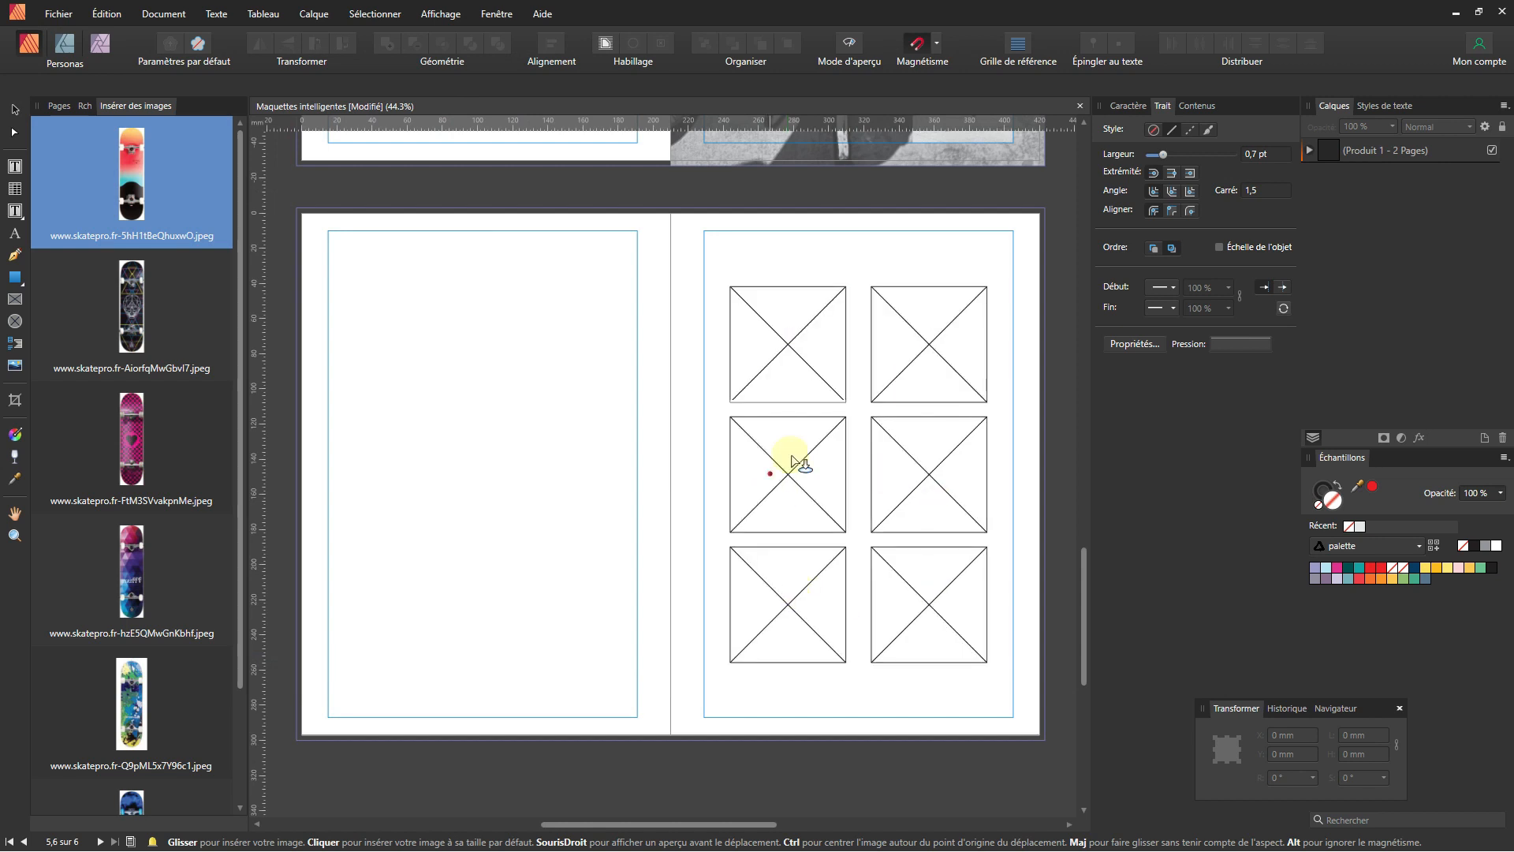
- Place the six skateboard images one by one into the six picture frames on the right page, row by row
{"action": "left_click", "coordinate": [795, 347]}
{"action": "left_click", "coordinate": [923, 345]}
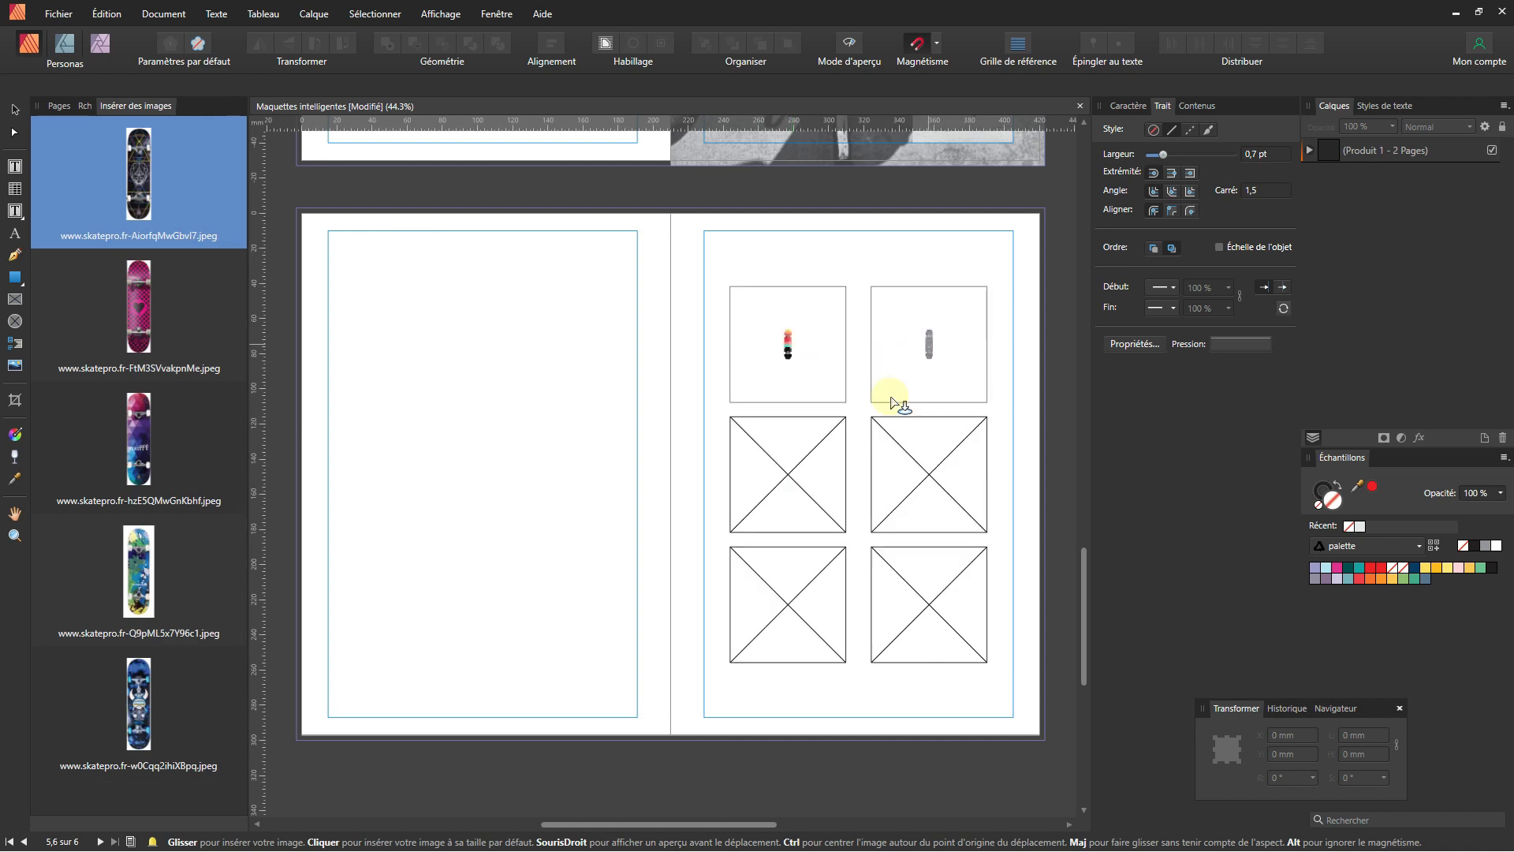
{"action": "left_click", "coordinate": [800, 477]}
{"action": "left_click", "coordinate": [903, 493]}
{"action": "left_click", "coordinate": [790, 609]}
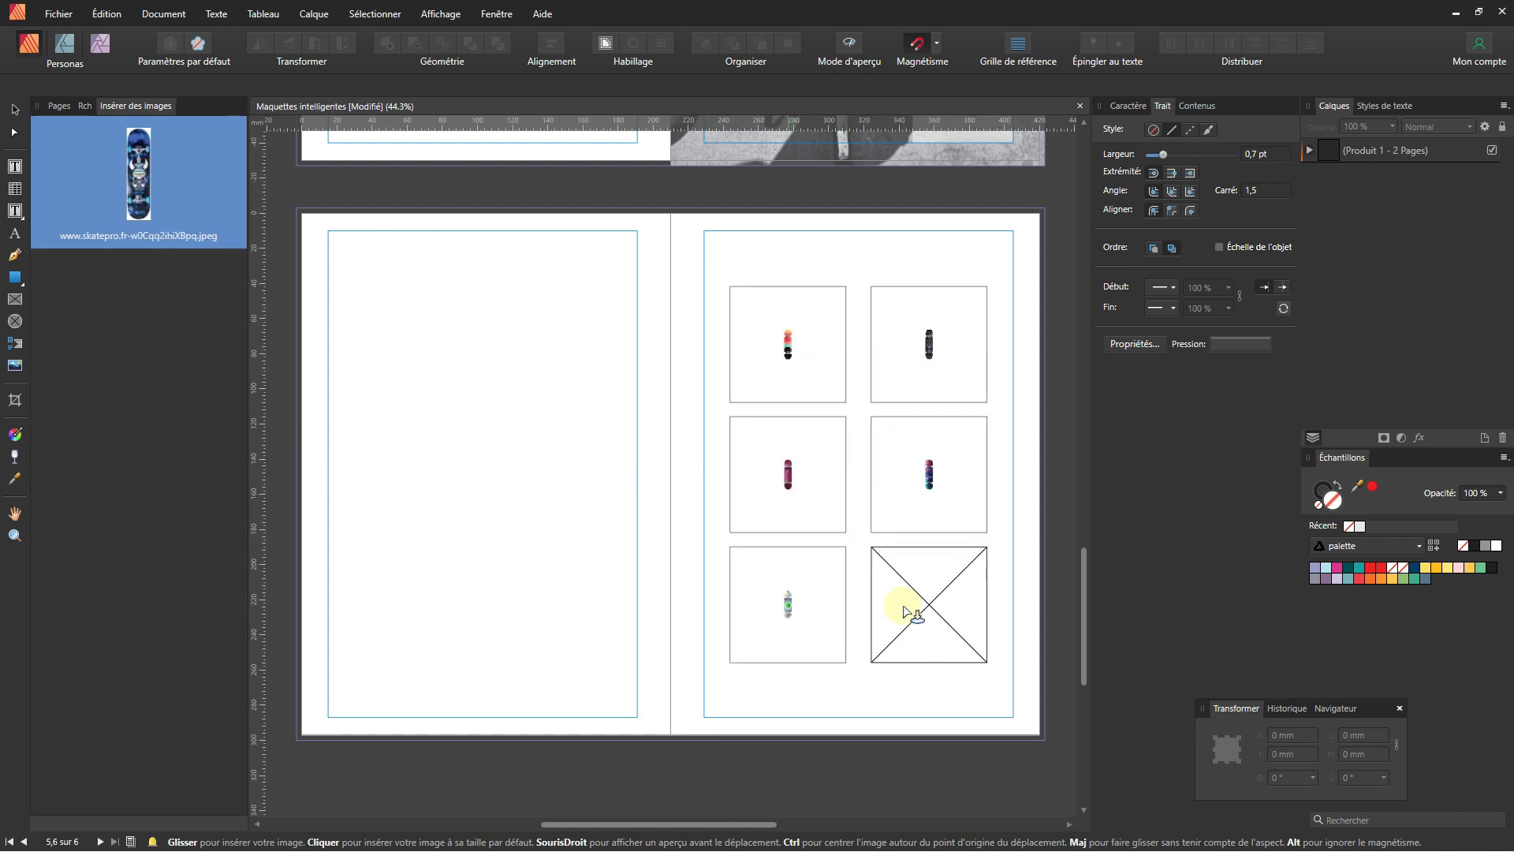
{"action": "left_click", "coordinate": [915, 611]}
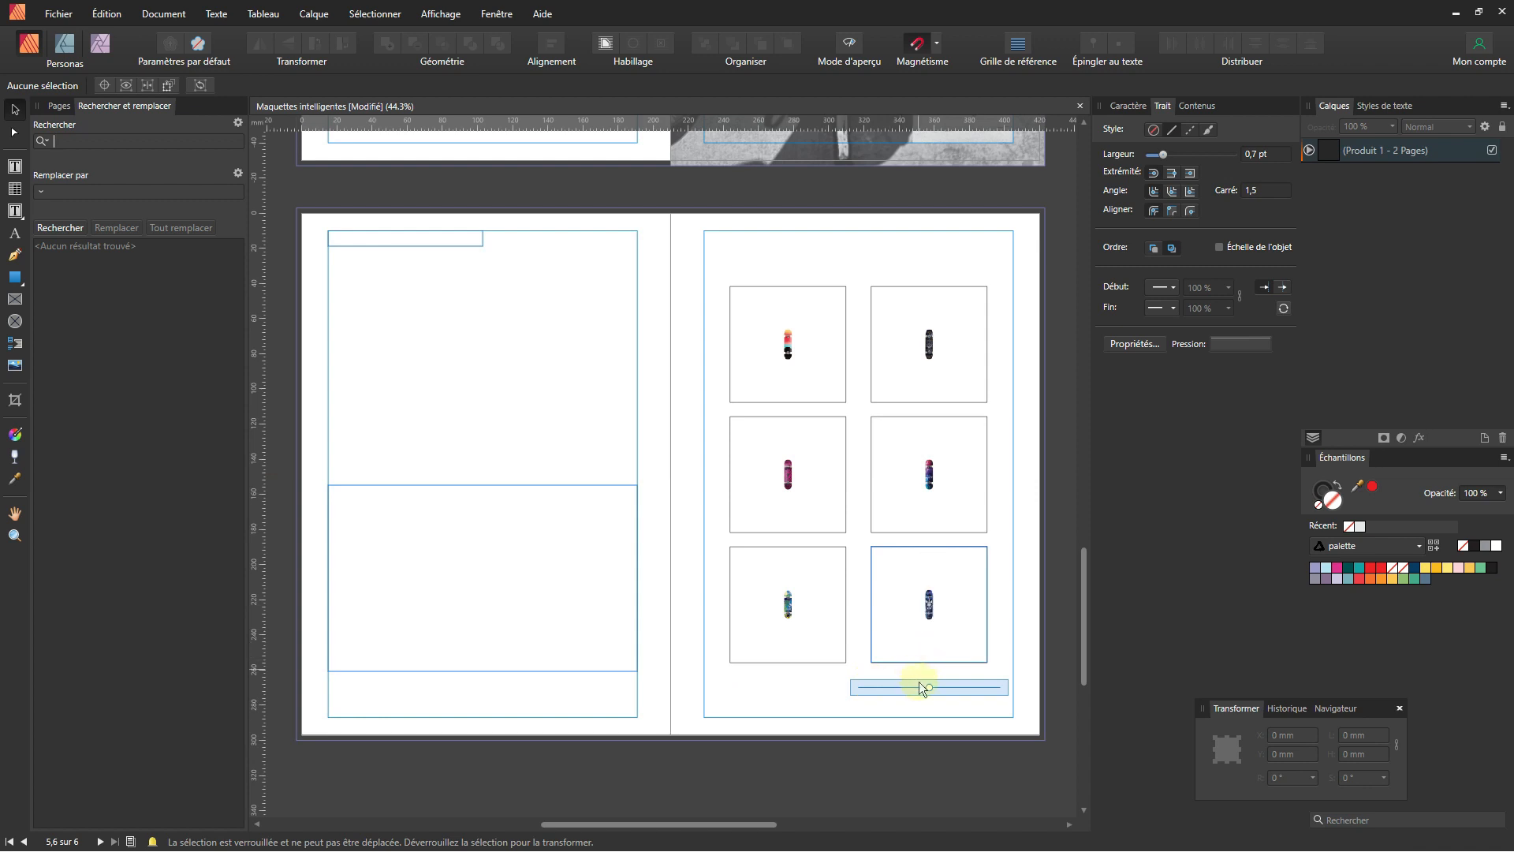
- Enlarge the two skateboard images in the bottom row so each nearly fills its picture frame's height
{"action": "left_click_drag", "start_coordinate": [973, 687], "coordinate": [1056, 691]}
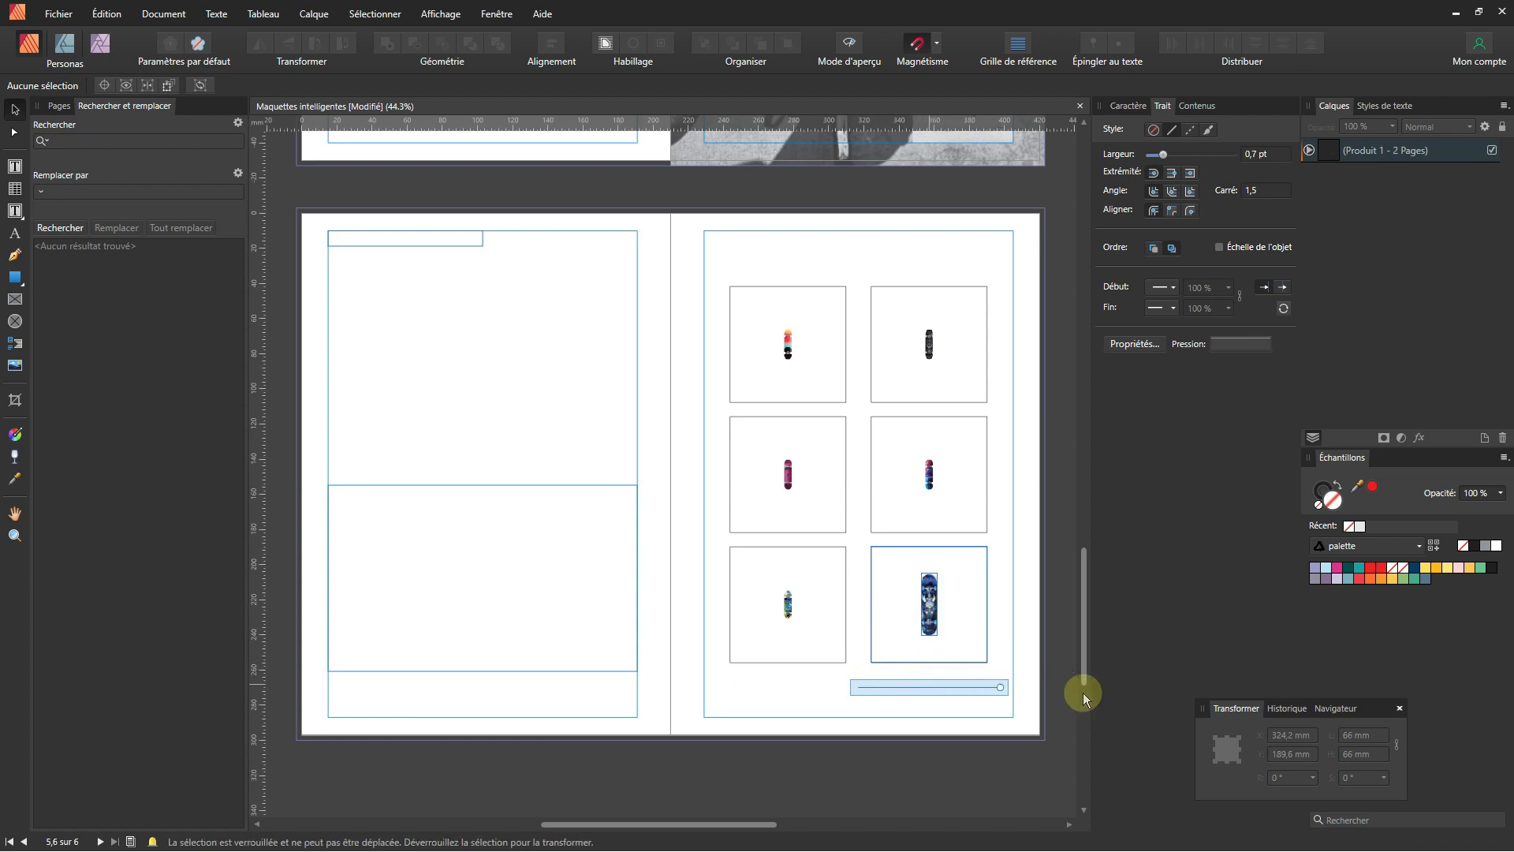
{"action": "left_click_drag", "start_coordinate": [931, 689], "coordinate": [987, 702]}
{"action": "left_click", "coordinate": [784, 602]}
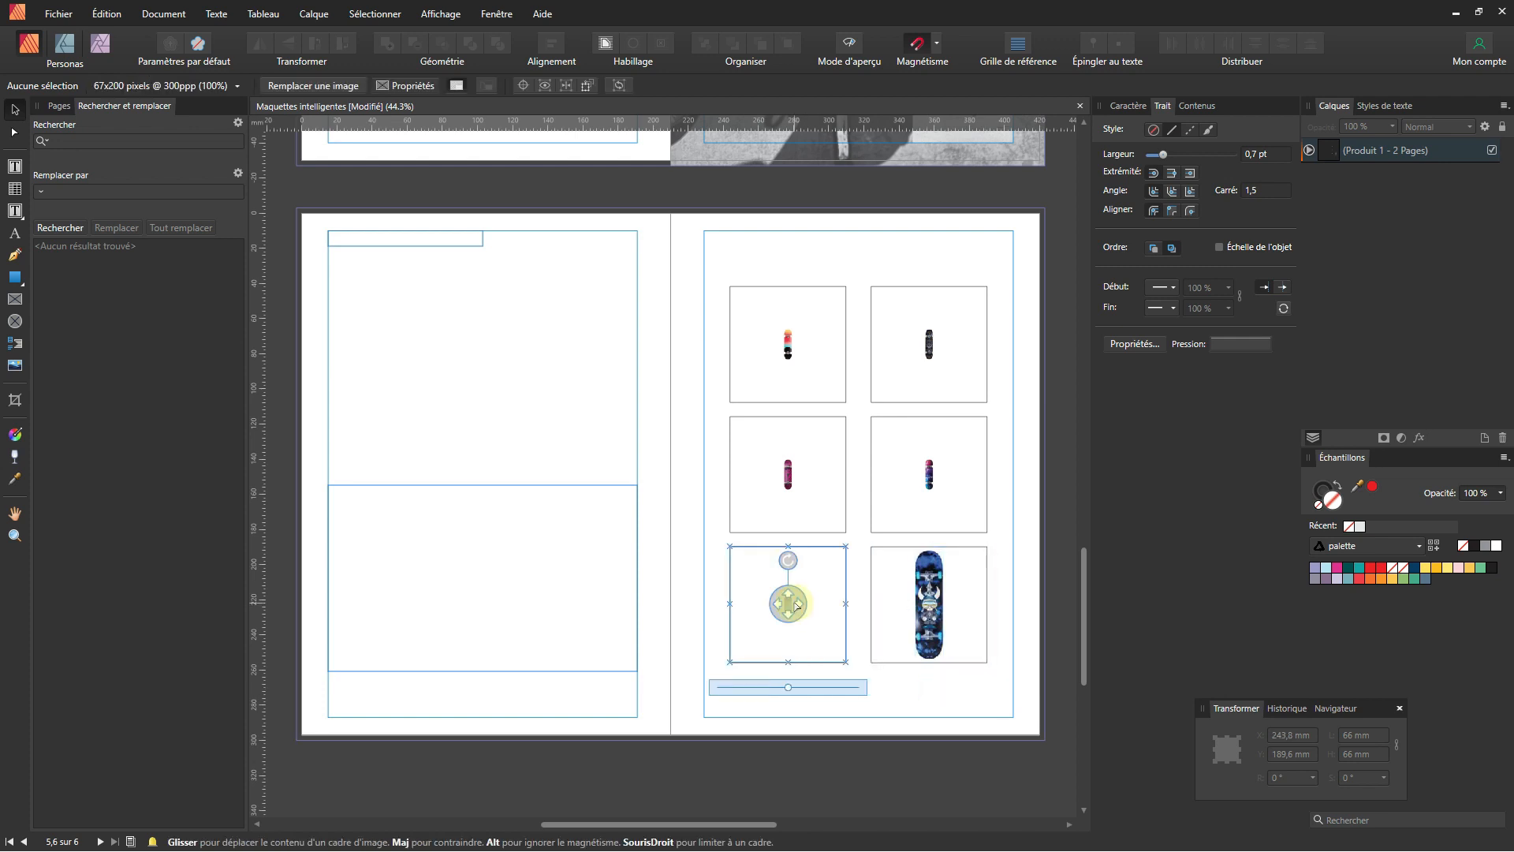
{"action": "left_click_drag", "start_coordinate": [788, 689], "coordinate": [923, 701]}
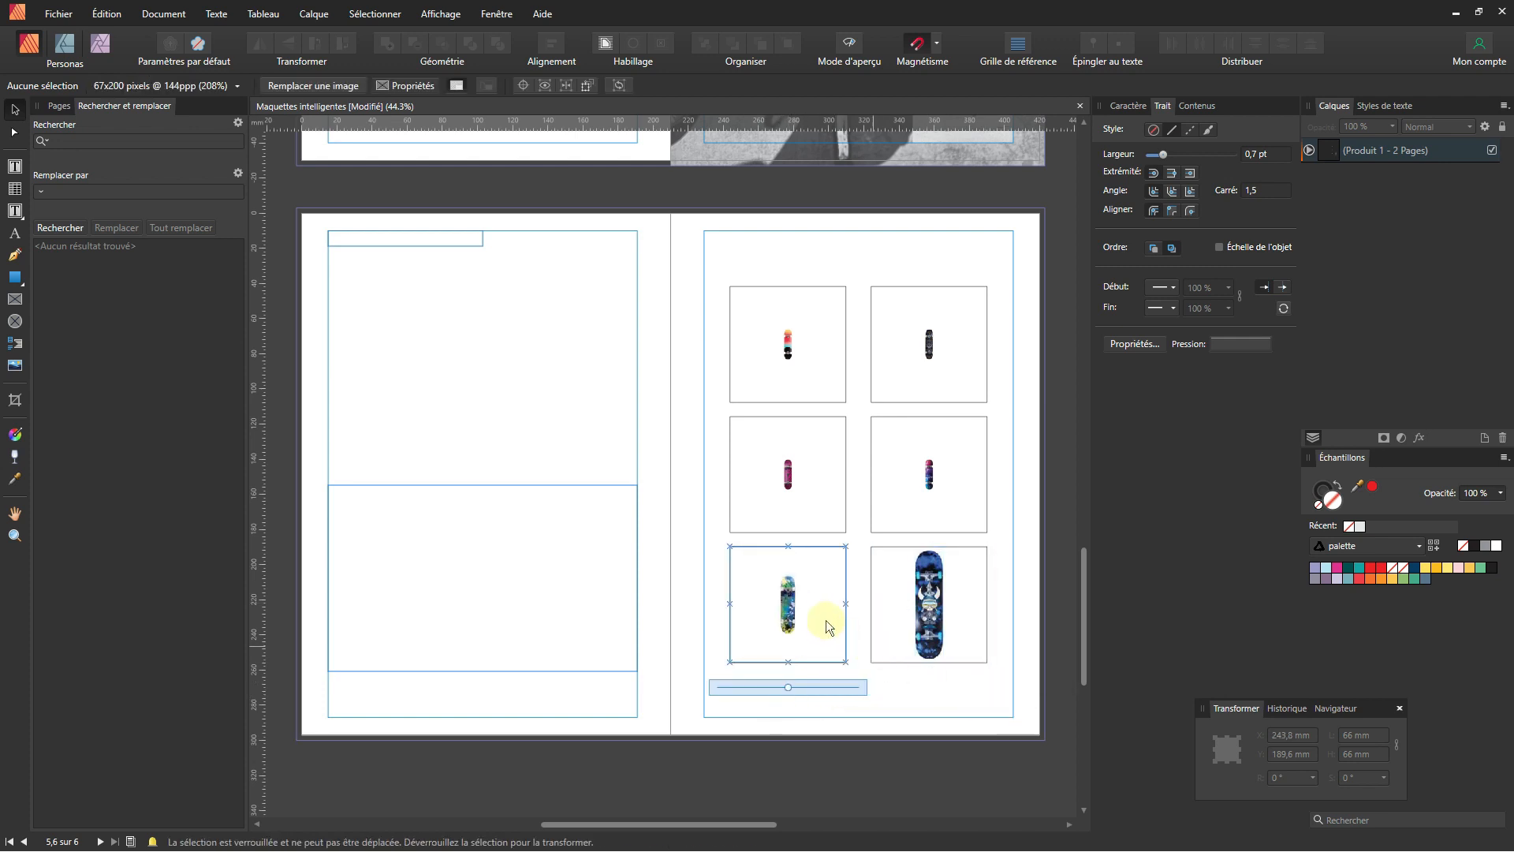
{"action": "left_click_drag", "start_coordinate": [789, 685], "coordinate": [849, 695]}
- Scale up both middle-row skateboard images to nearly the full height of their picture frames
{"action": "left_click", "coordinate": [825, 470]}
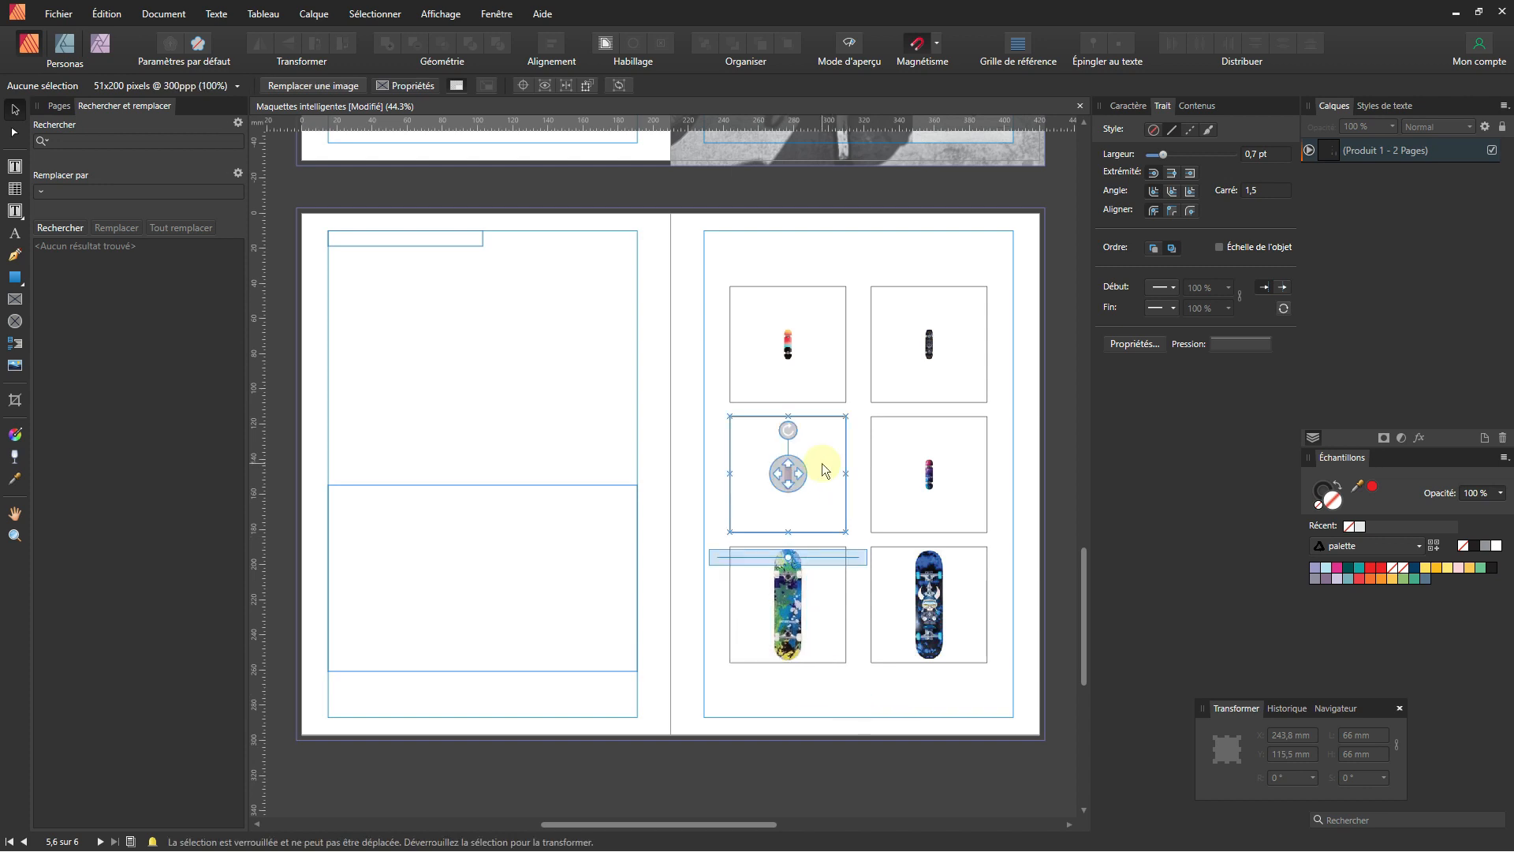
{"action": "left_click_drag", "start_coordinate": [869, 559], "coordinate": [869, 559]}
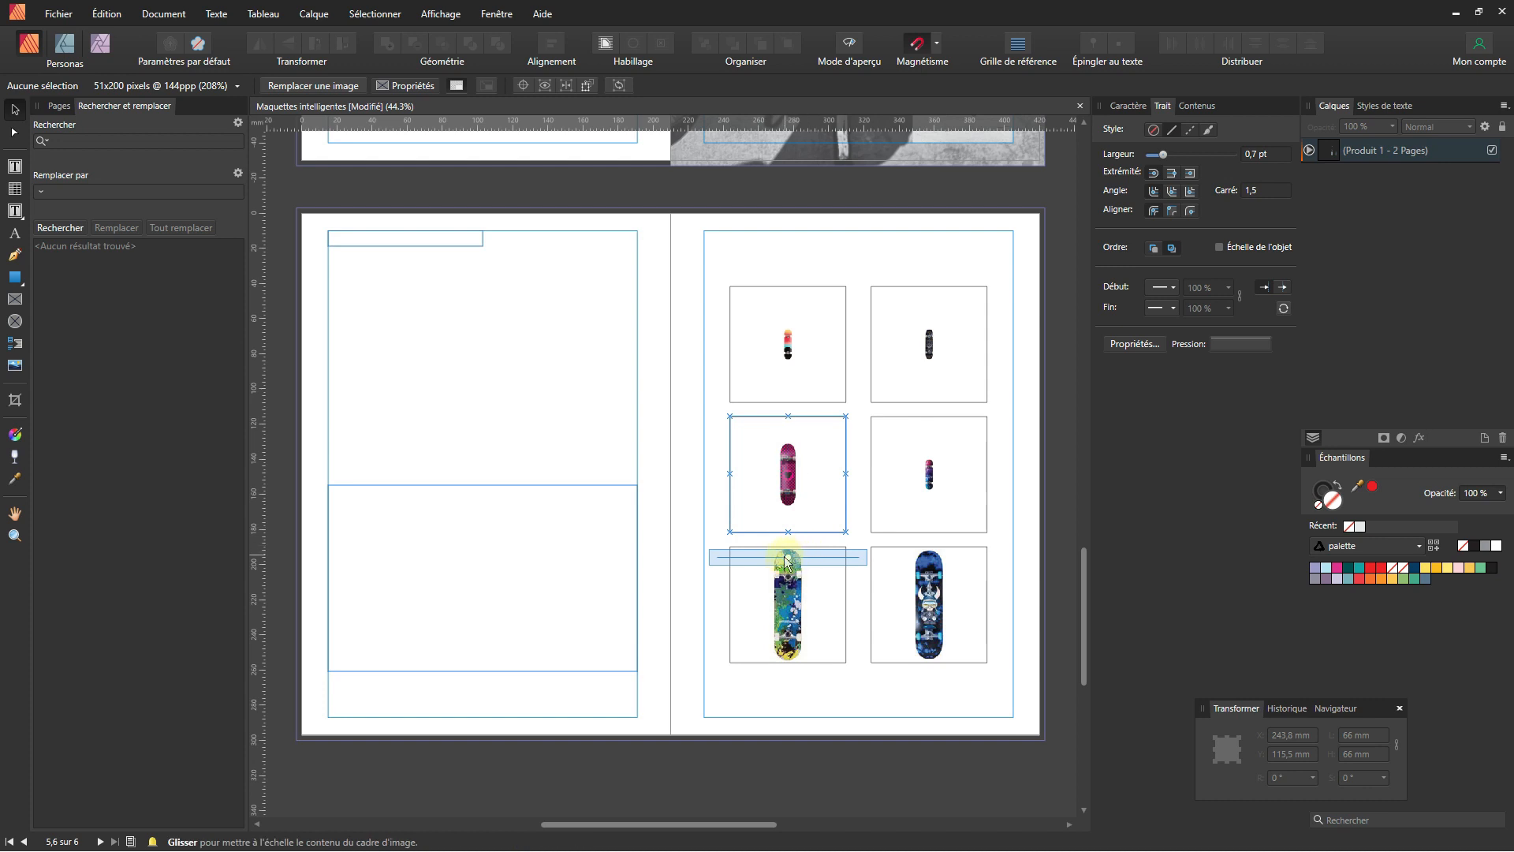
{"action": "left_click_drag", "start_coordinate": [788, 558], "coordinate": [1039, 564]}
{"action": "left_click", "coordinate": [934, 503]}
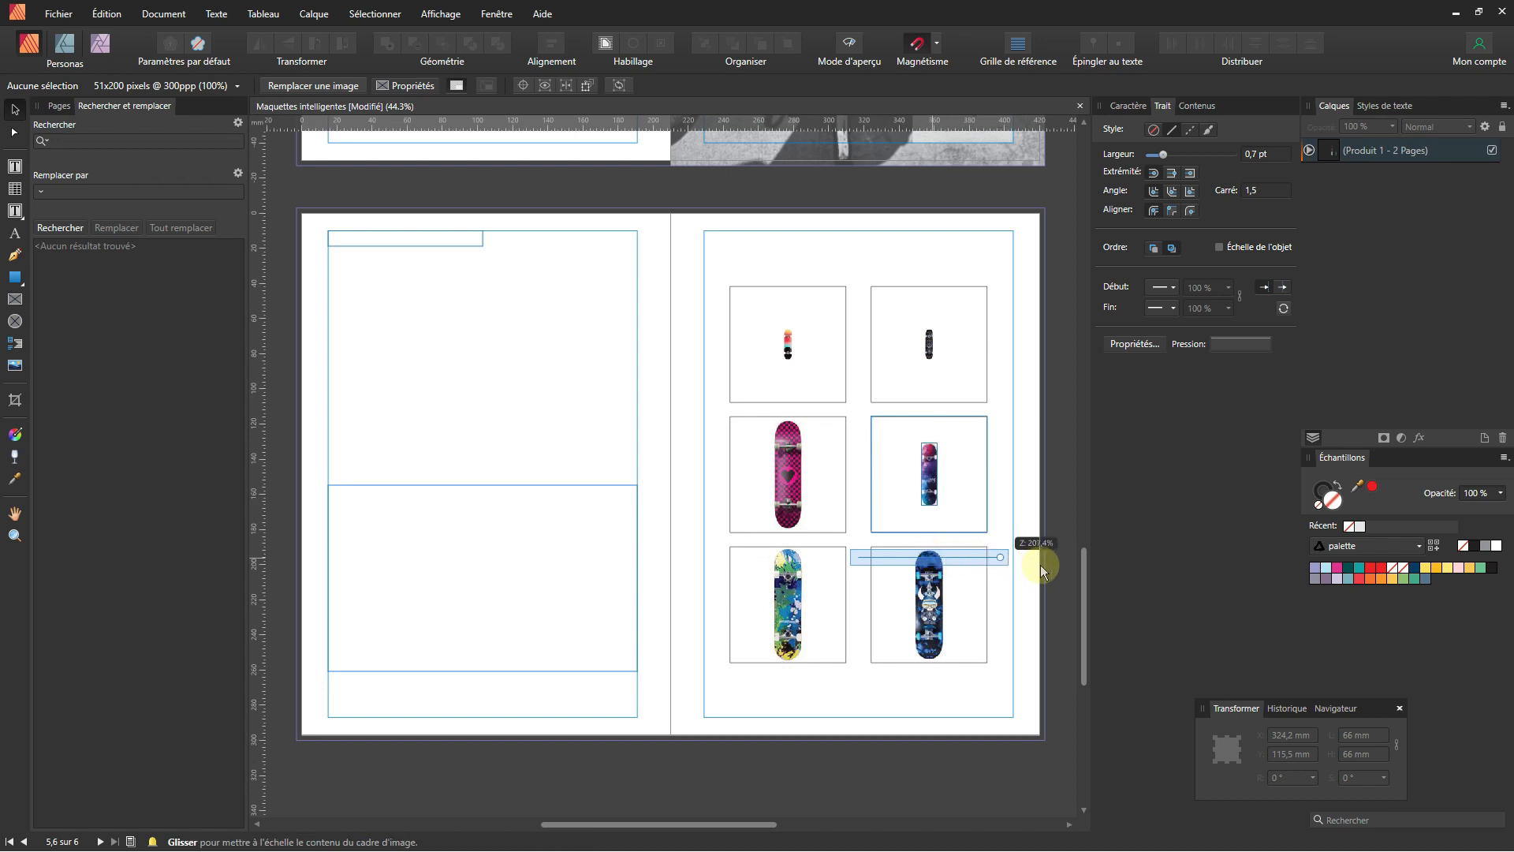
{"action": "left_click_drag", "start_coordinate": [931, 557], "coordinate": [981, 571]}
- Enlarge the two top-row skateboard images within their picture frames to match the rows below
{"action": "left_click", "coordinate": [949, 329]}
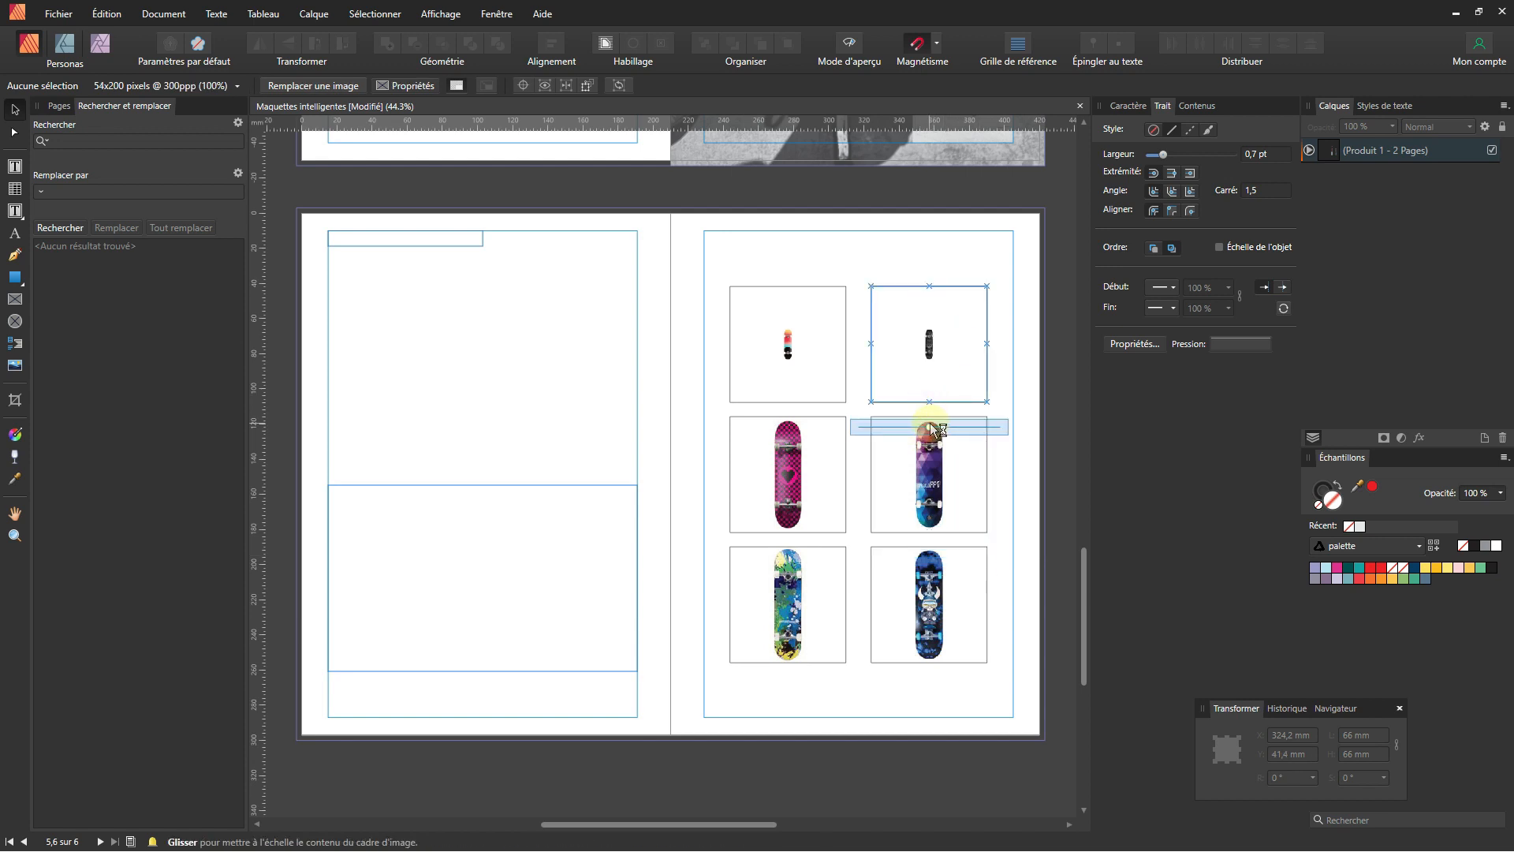
{"action": "left_click_drag", "start_coordinate": [930, 427], "coordinate": [1027, 428]}
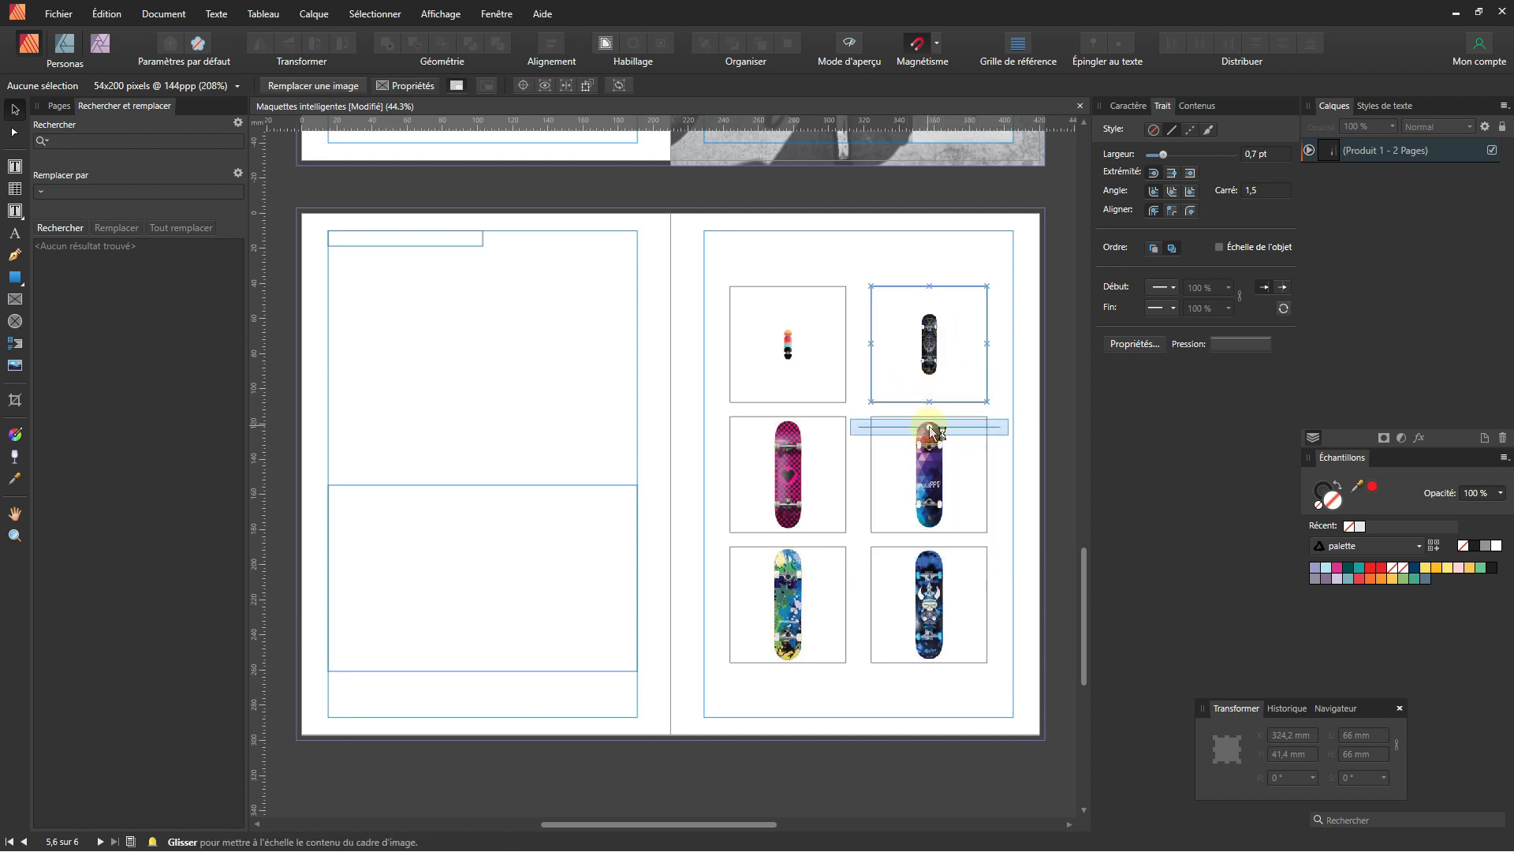
{"action": "left_click_drag", "start_coordinate": [936, 430], "coordinate": [981, 442]}
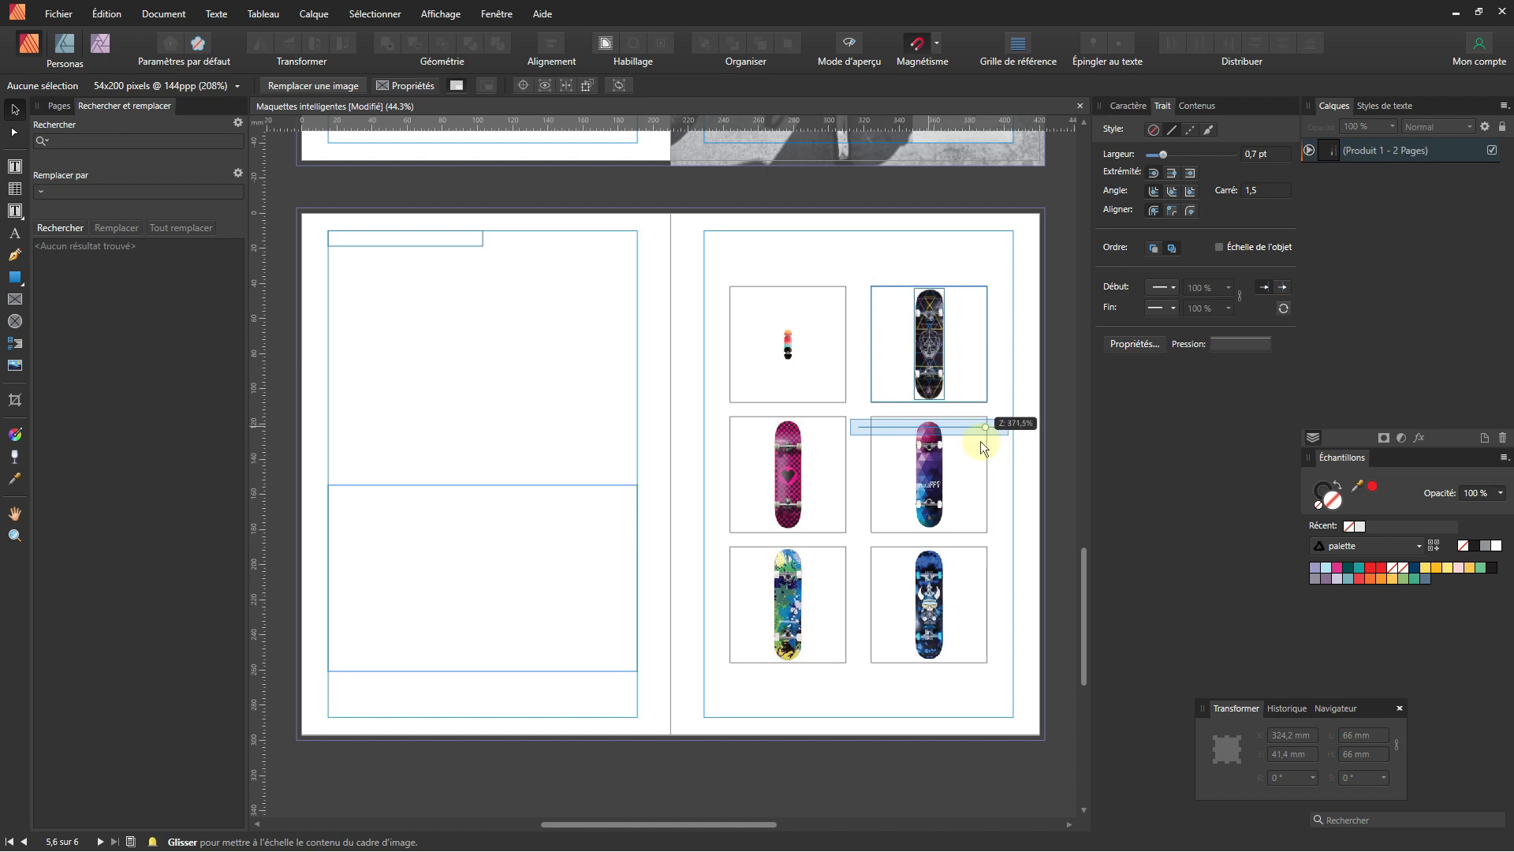
{"action": "left_click", "coordinate": [781, 359]}
{"action": "left_click_drag", "start_coordinate": [787, 427], "coordinate": [840, 433]}
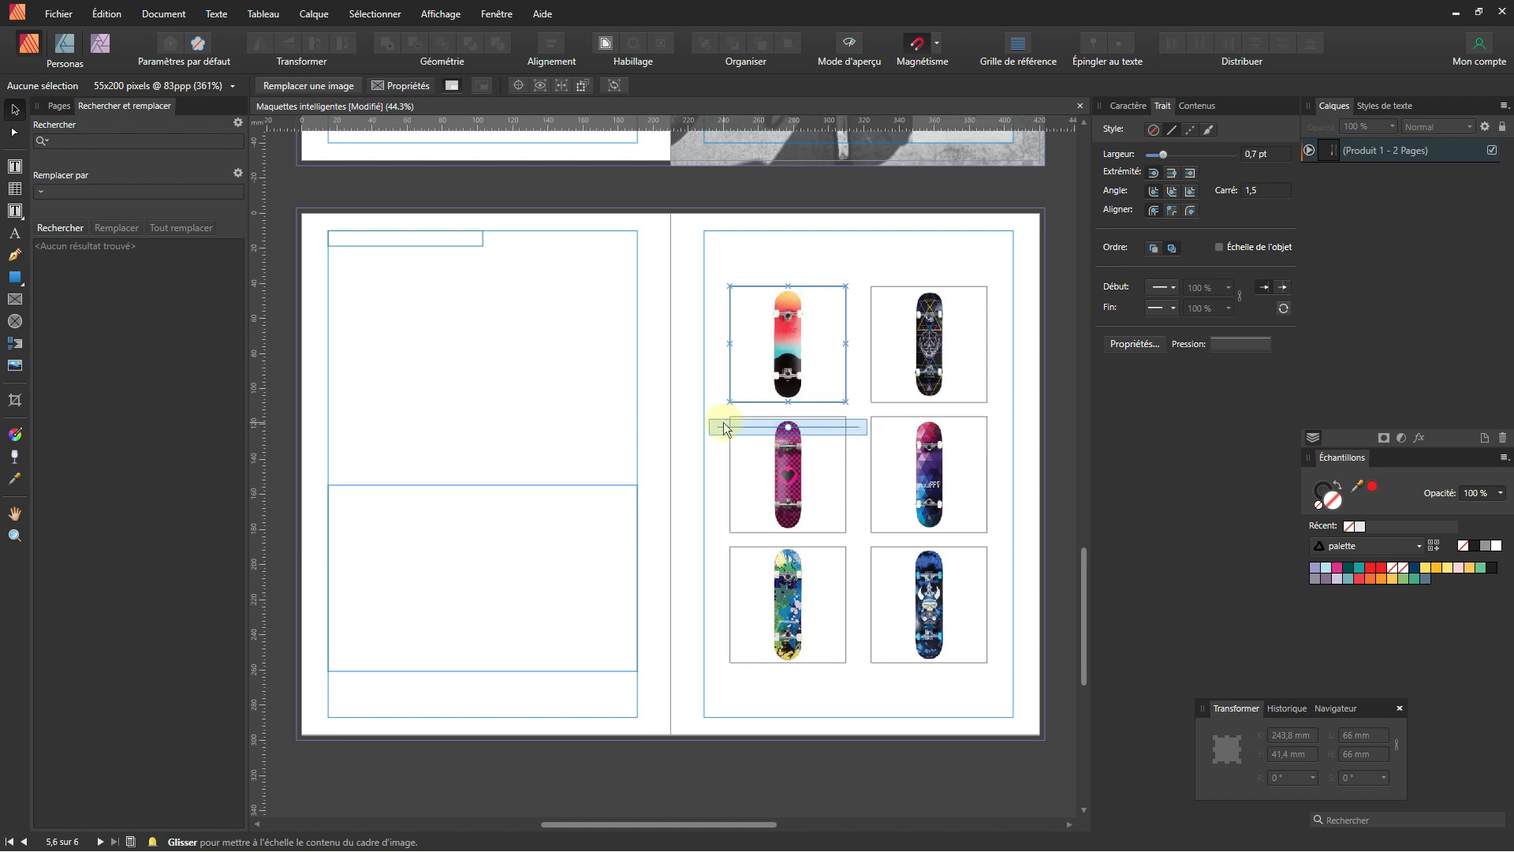
- Copy the tagline text above the Freeride title on page 3 into the small text frame at the top of page 5
{"action": "scroll", "coordinate": [724, 429], "scroll_direction": "down", "scroll_amount": 1}
{"action": "scroll", "coordinate": [541, 319], "scroll_direction": "up", "scroll_amount": 5}
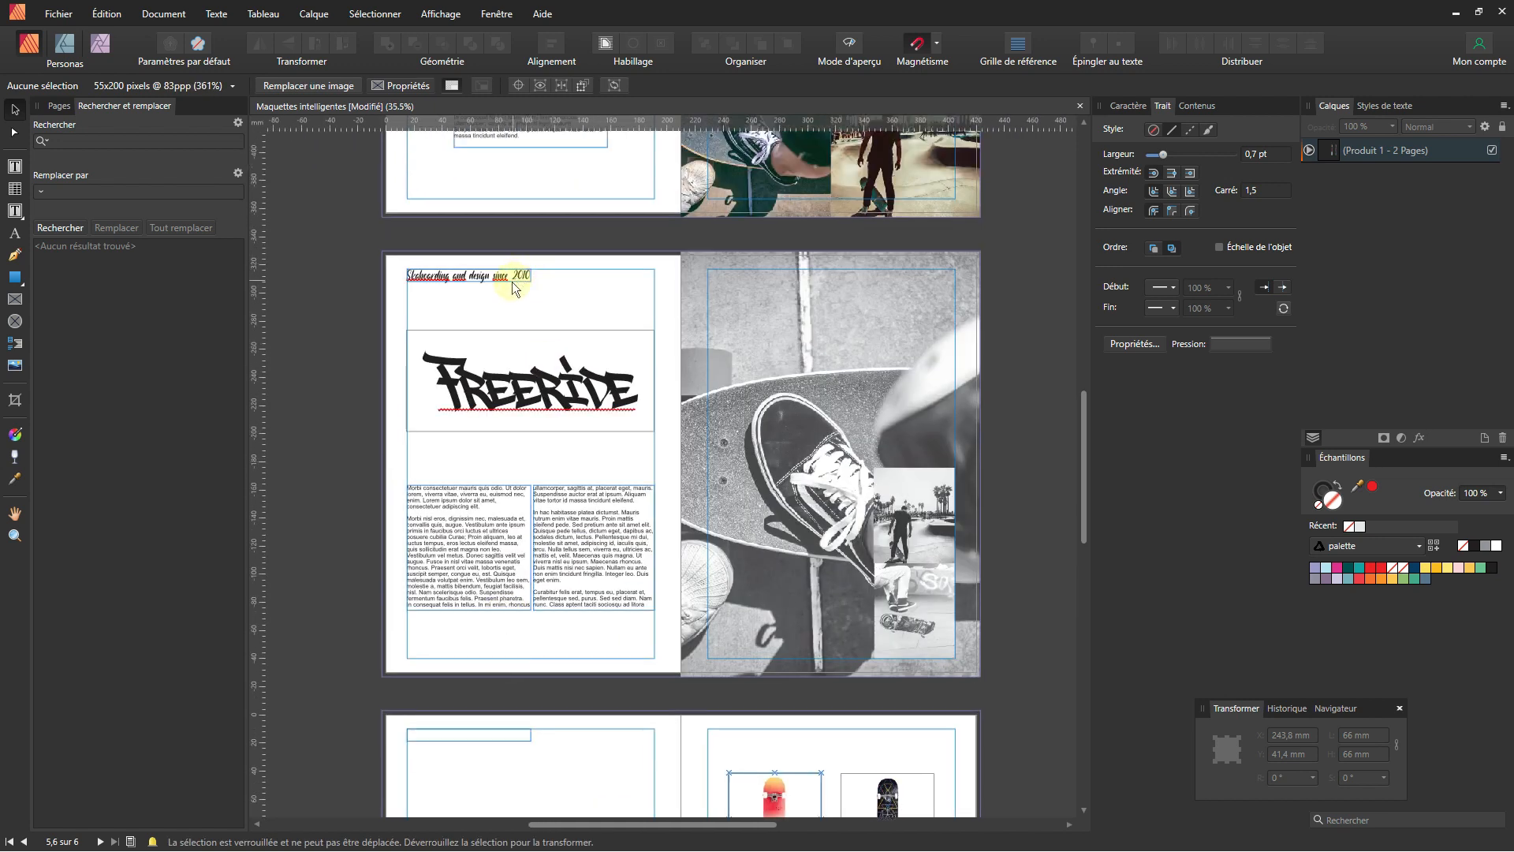
{"action": "double_click", "coordinate": [515, 277]}
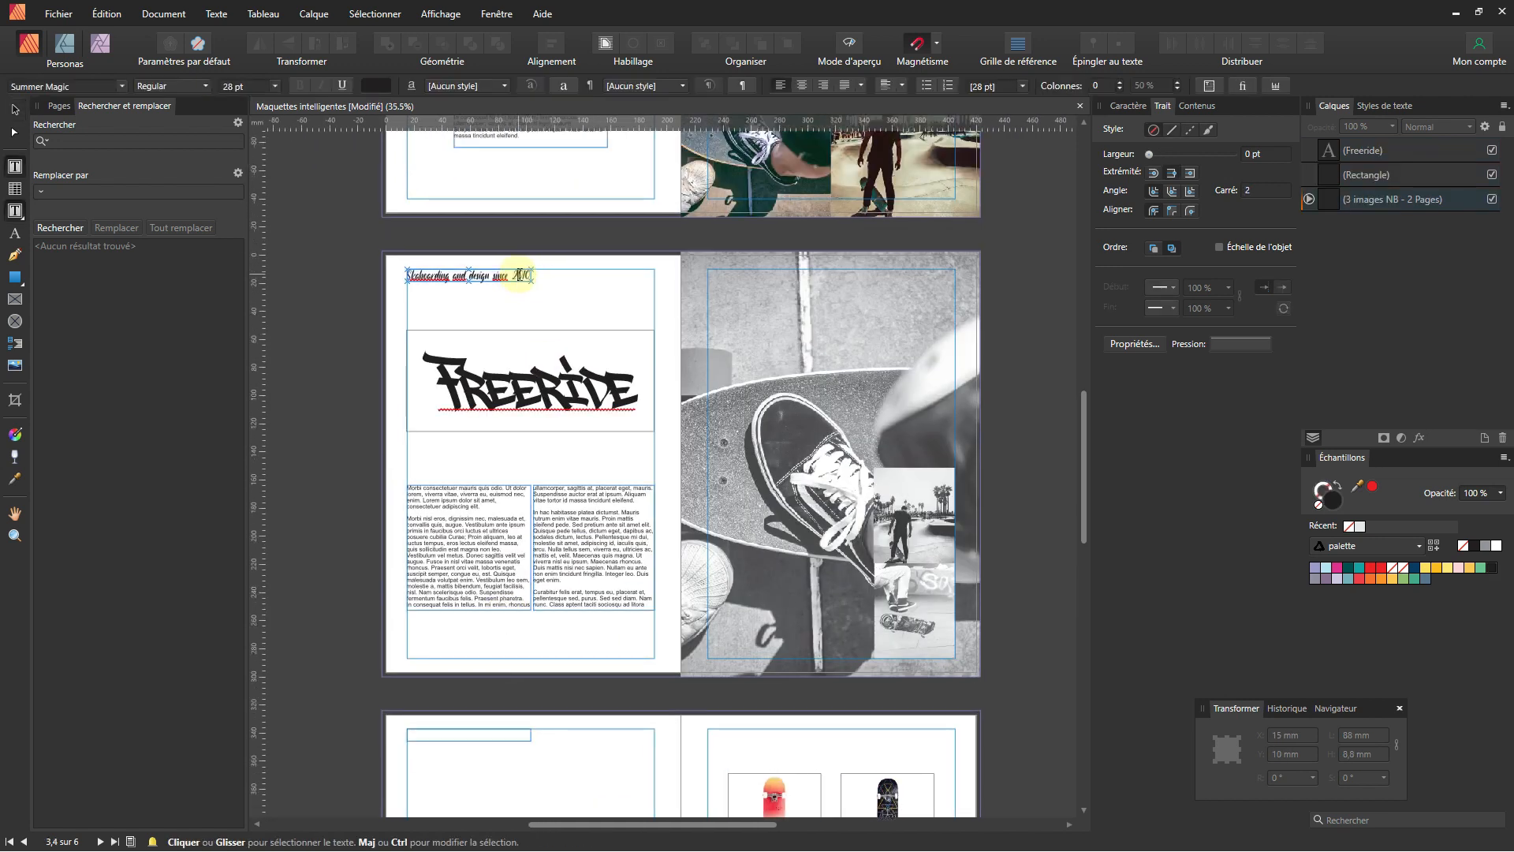
{"action": "double_click", "coordinate": [520, 274]}
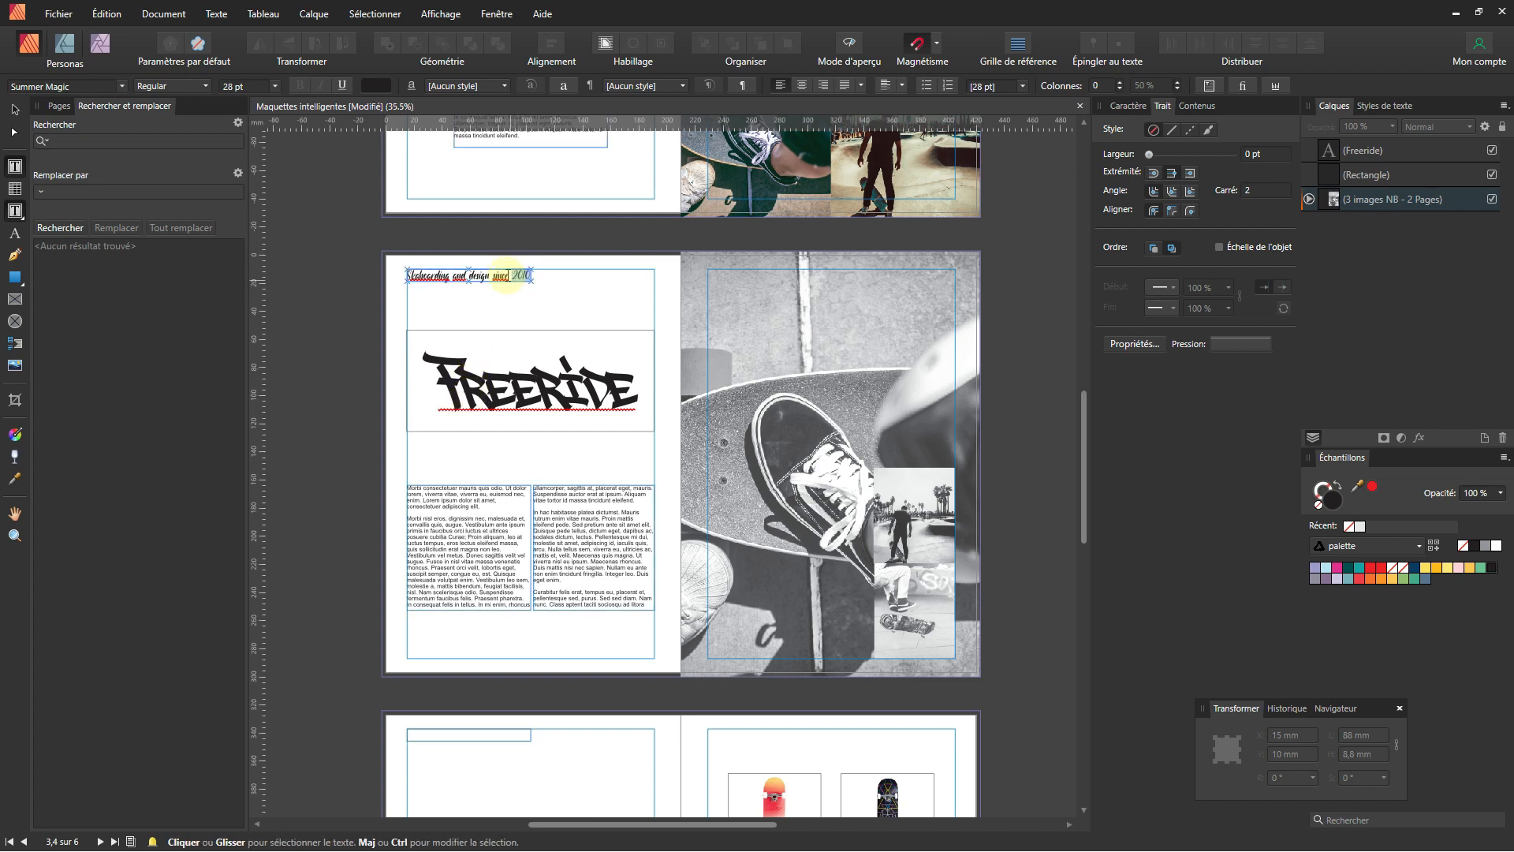
{"action": "triple_click", "coordinate": [502, 280]}
{"action": "key", "text": "ctrl+c"}
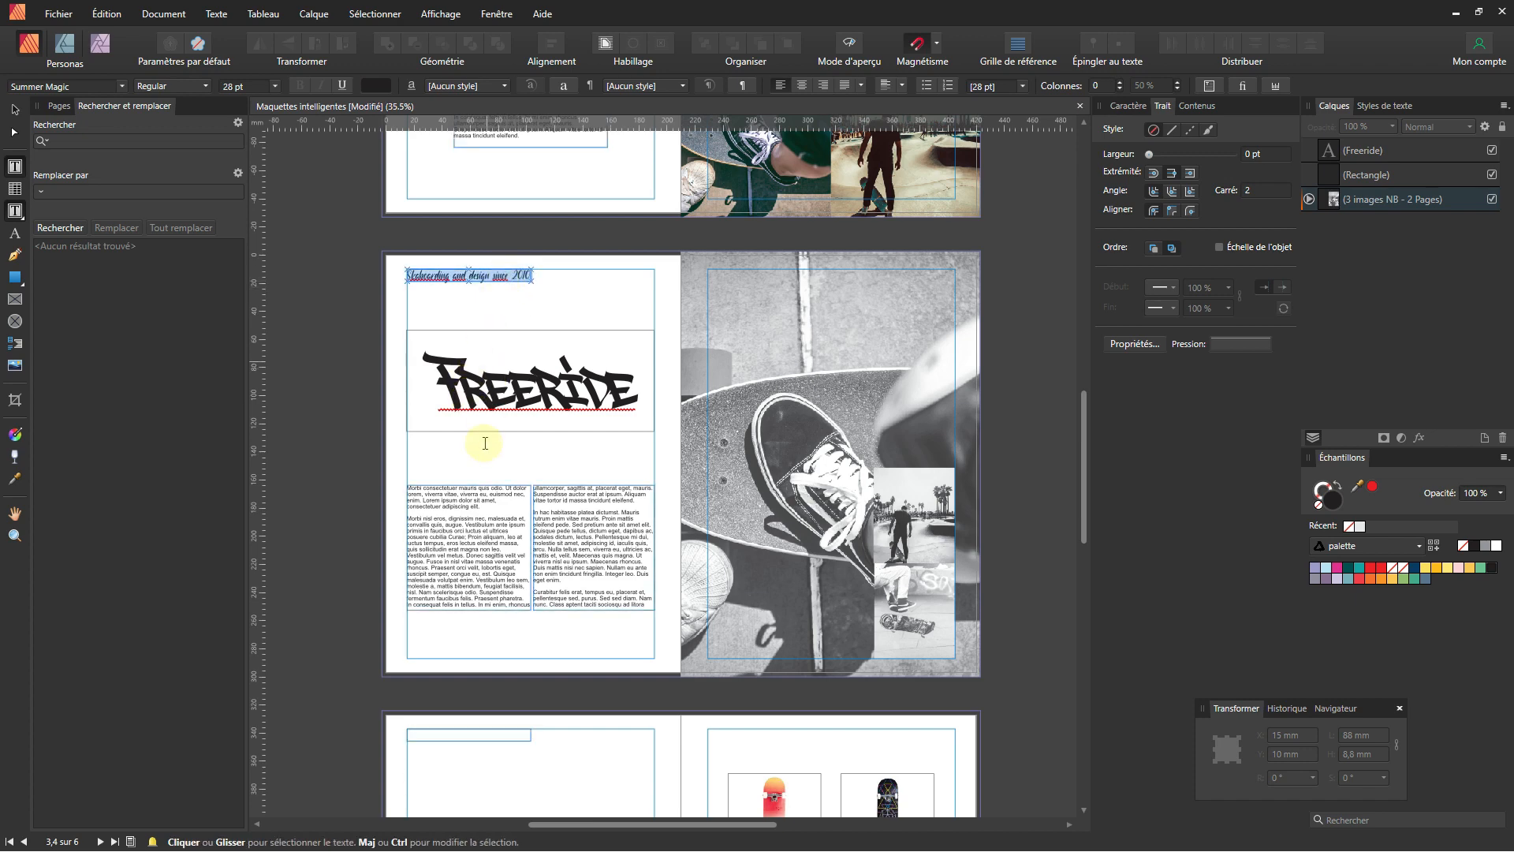
{"action": "scroll", "coordinate": [489, 473], "scroll_direction": "down", "scroll_amount": 5}
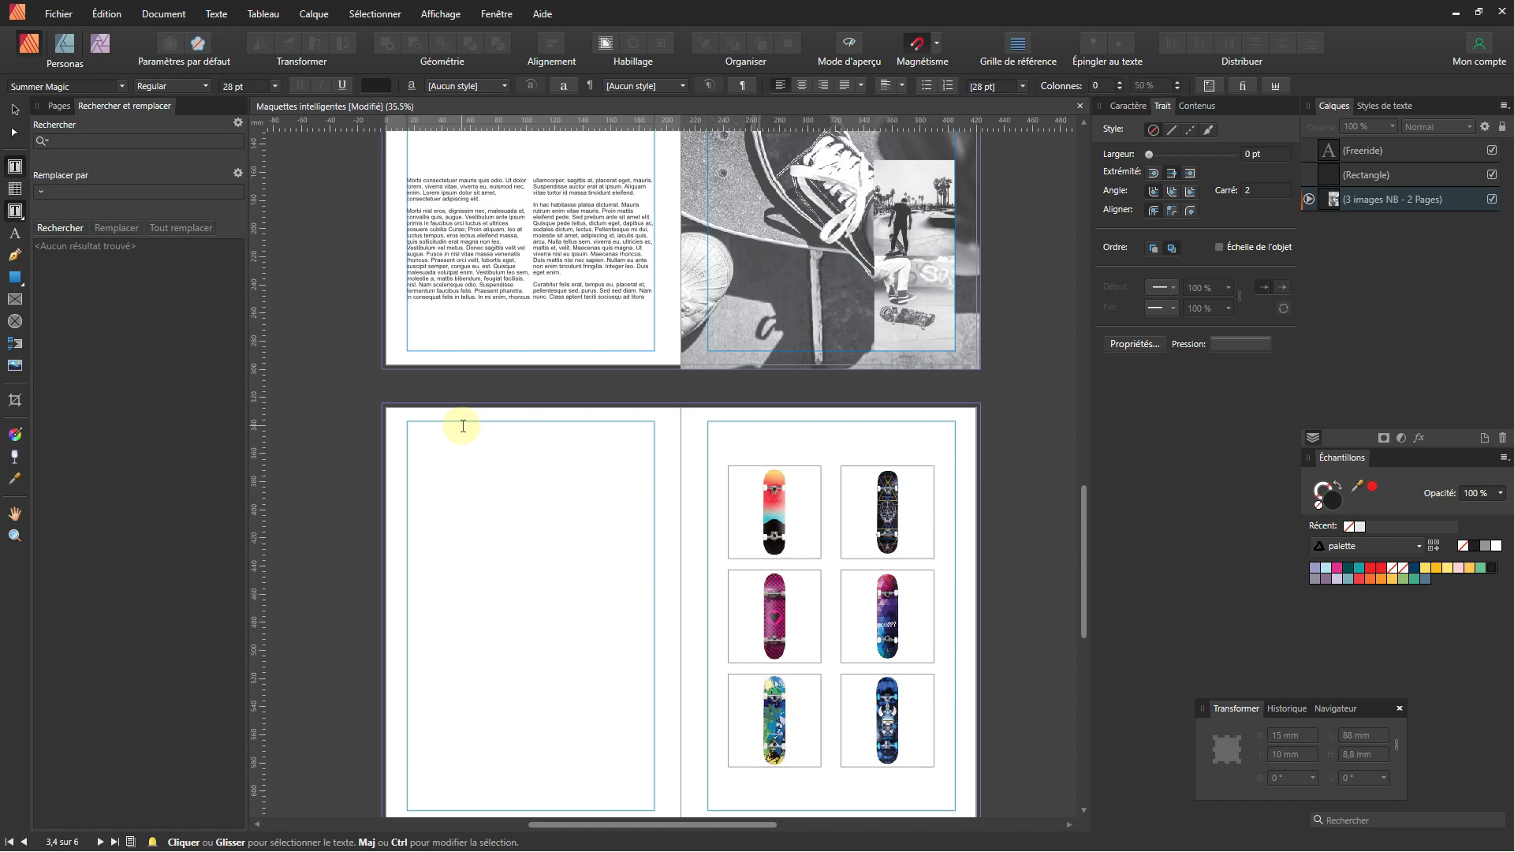
{"action": "left_click", "coordinate": [463, 426]}
{"action": "key", "text": "ctrl+v"}
{"action": "scroll", "coordinate": [460, 463], "scroll_direction": "down", "scroll_amount": 2}
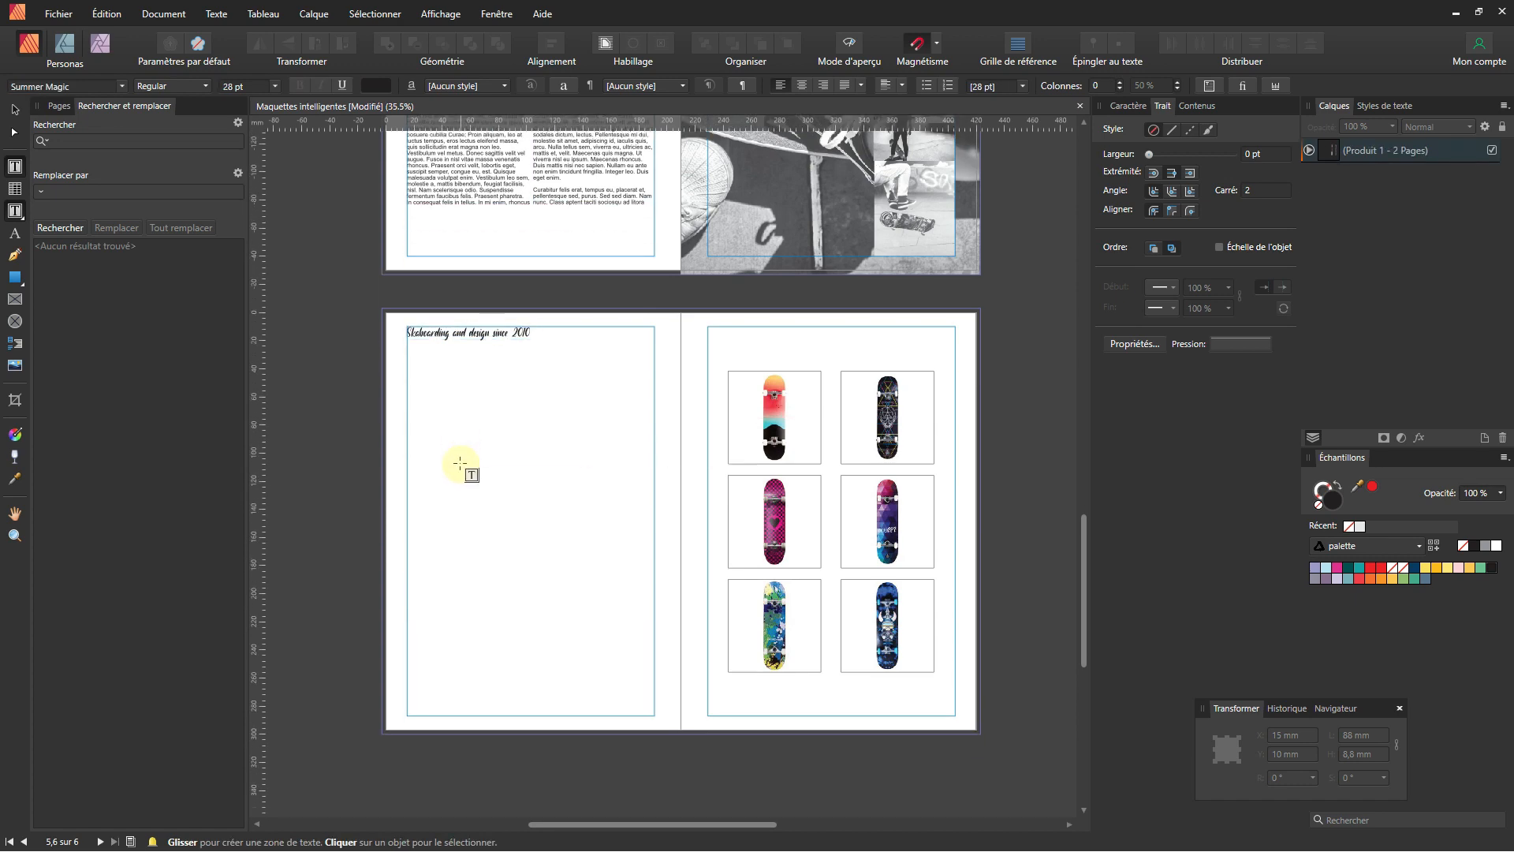
- Copy the Freeride title and its surrounding rectangle from page 3 to the same place on page 5
{"action": "scroll", "coordinate": [497, 347], "scroll_direction": "up", "scroll_amount": 5}
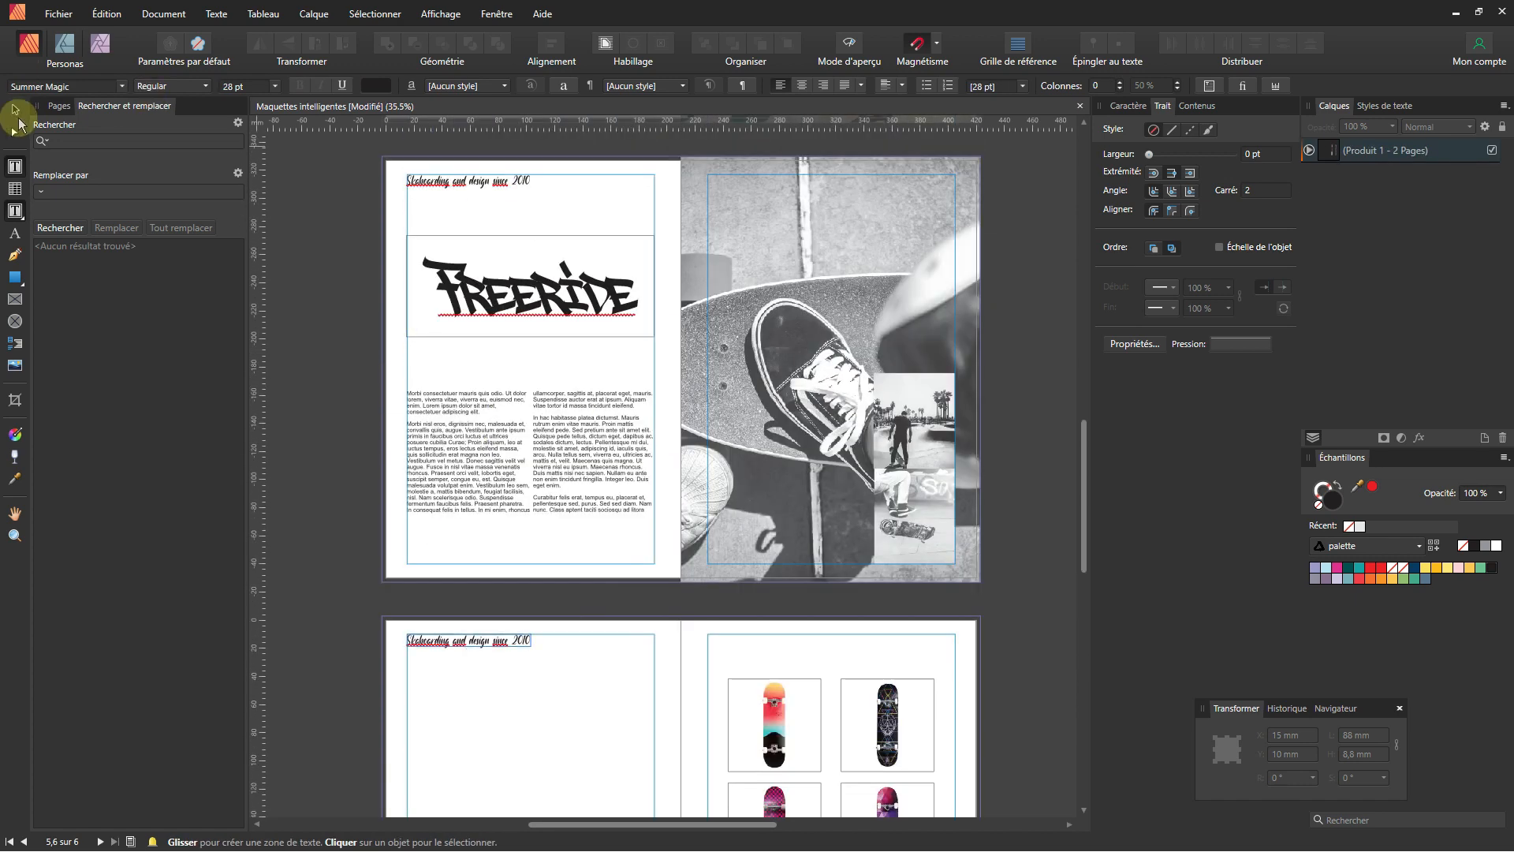
{"action": "left_click", "coordinate": [14, 110]}
{"action": "left_click", "coordinate": [582, 308]}
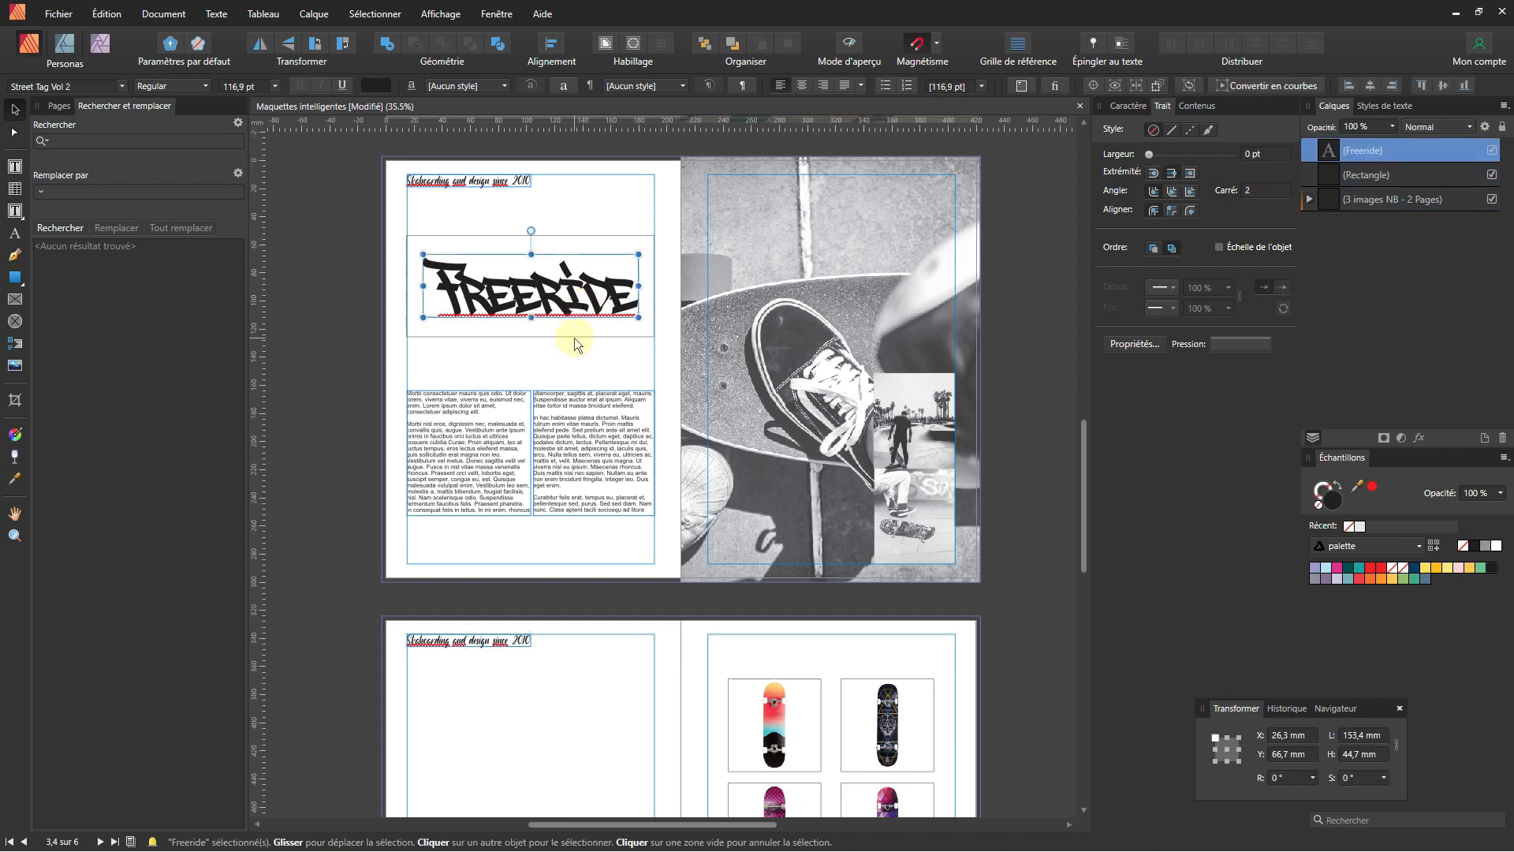
{"action": "left_click", "coordinate": [574, 335], "text": "shift"}
{"action": "scroll", "coordinate": [568, 466], "scroll_direction": "down", "scroll_amount": 5}
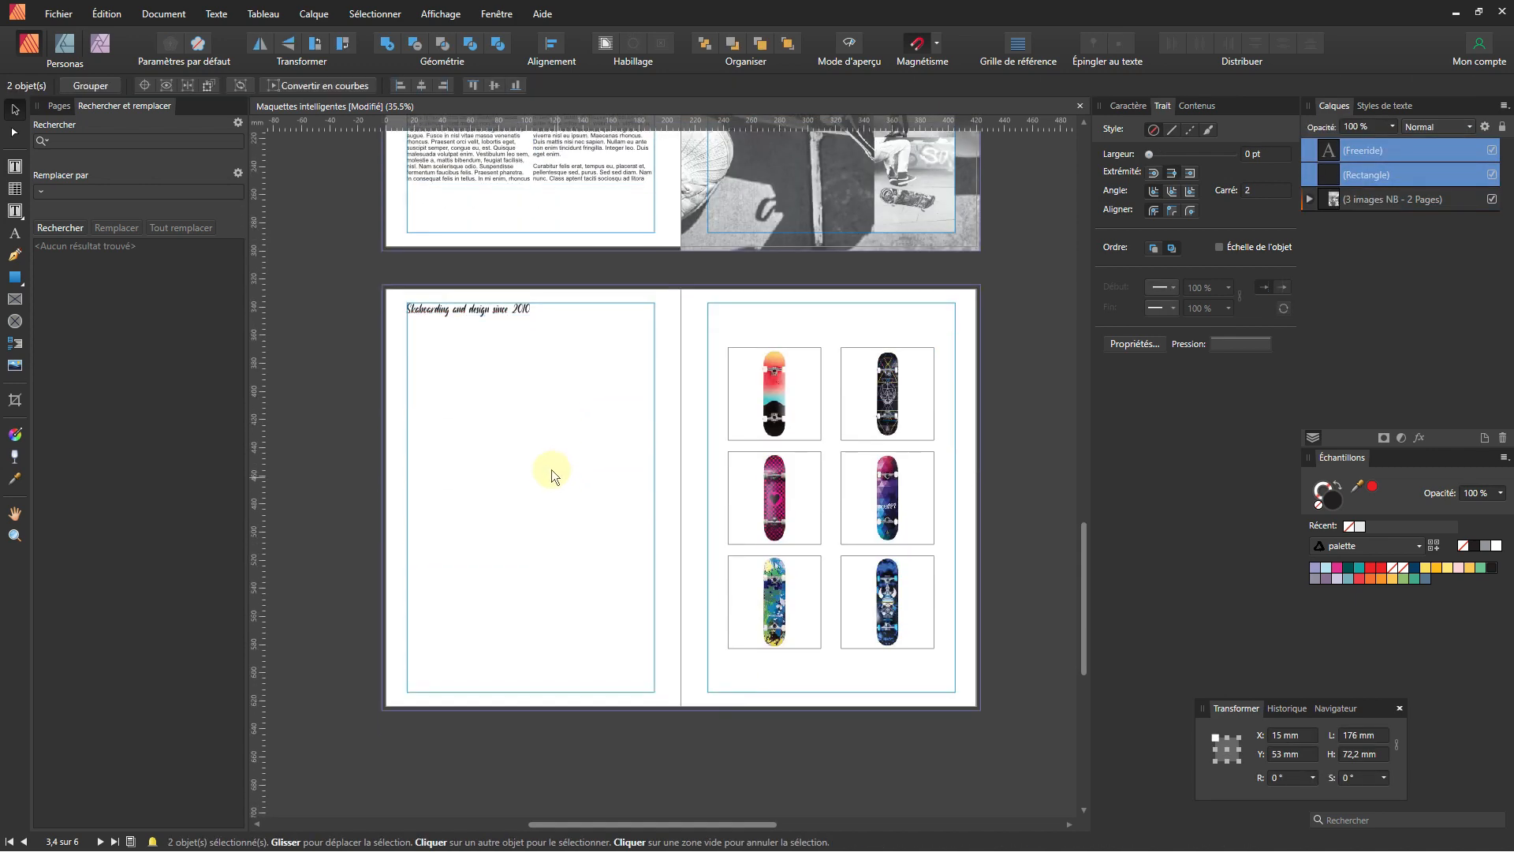
{"action": "left_click", "coordinate": [519, 399]}
{"action": "key", "text": "ctrl+v"}
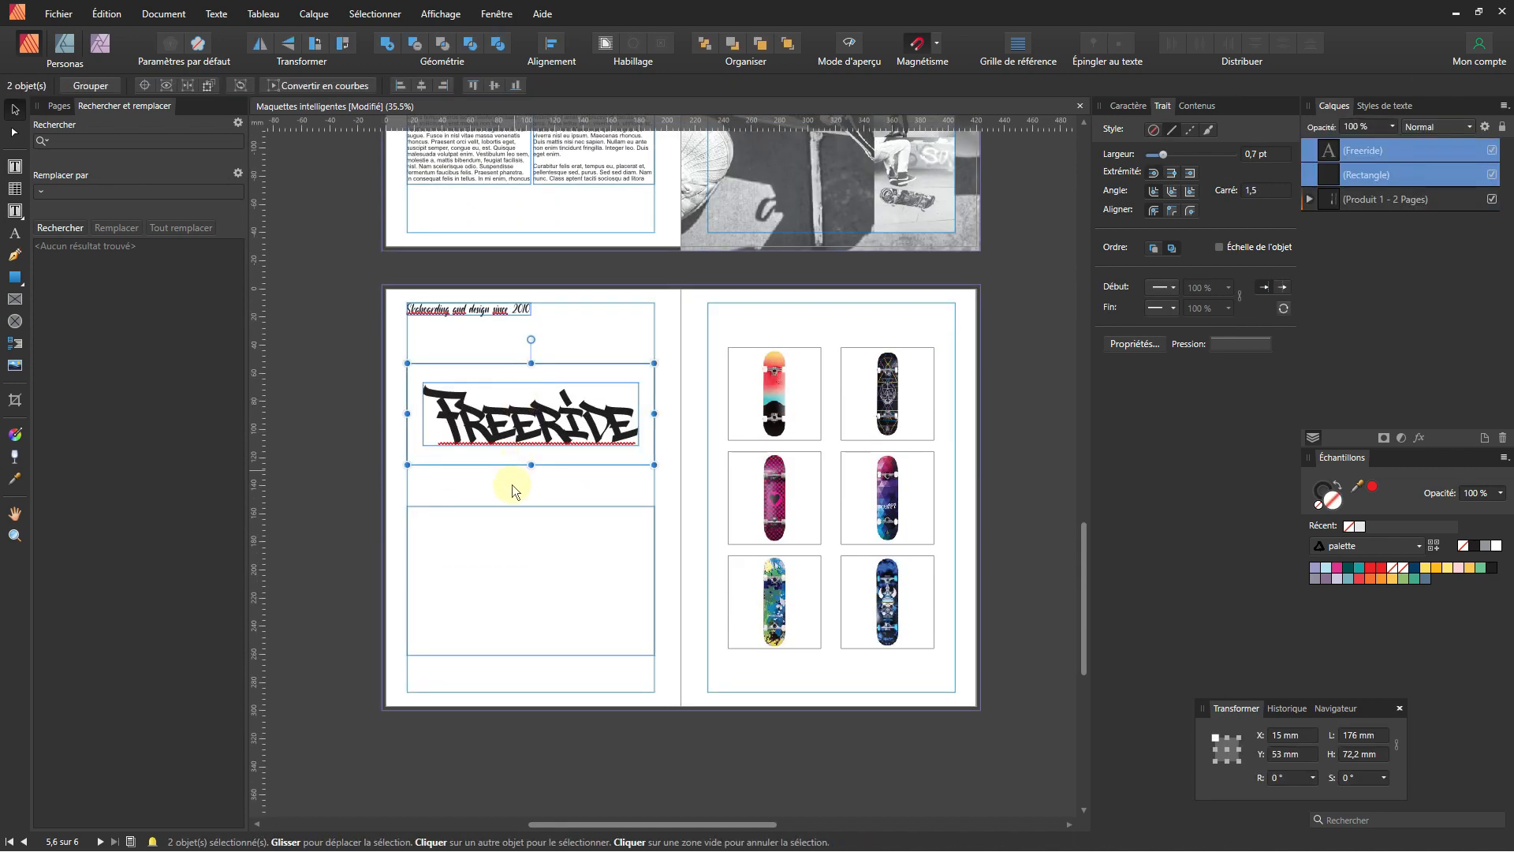
- Fill the large text frame below the Freeride title on page 5 with sample filler text
{"action": "scroll", "coordinate": [512, 552], "scroll_direction": "up", "scroll_amount": 1}
{"action": "left_click", "coordinate": [491, 579]}
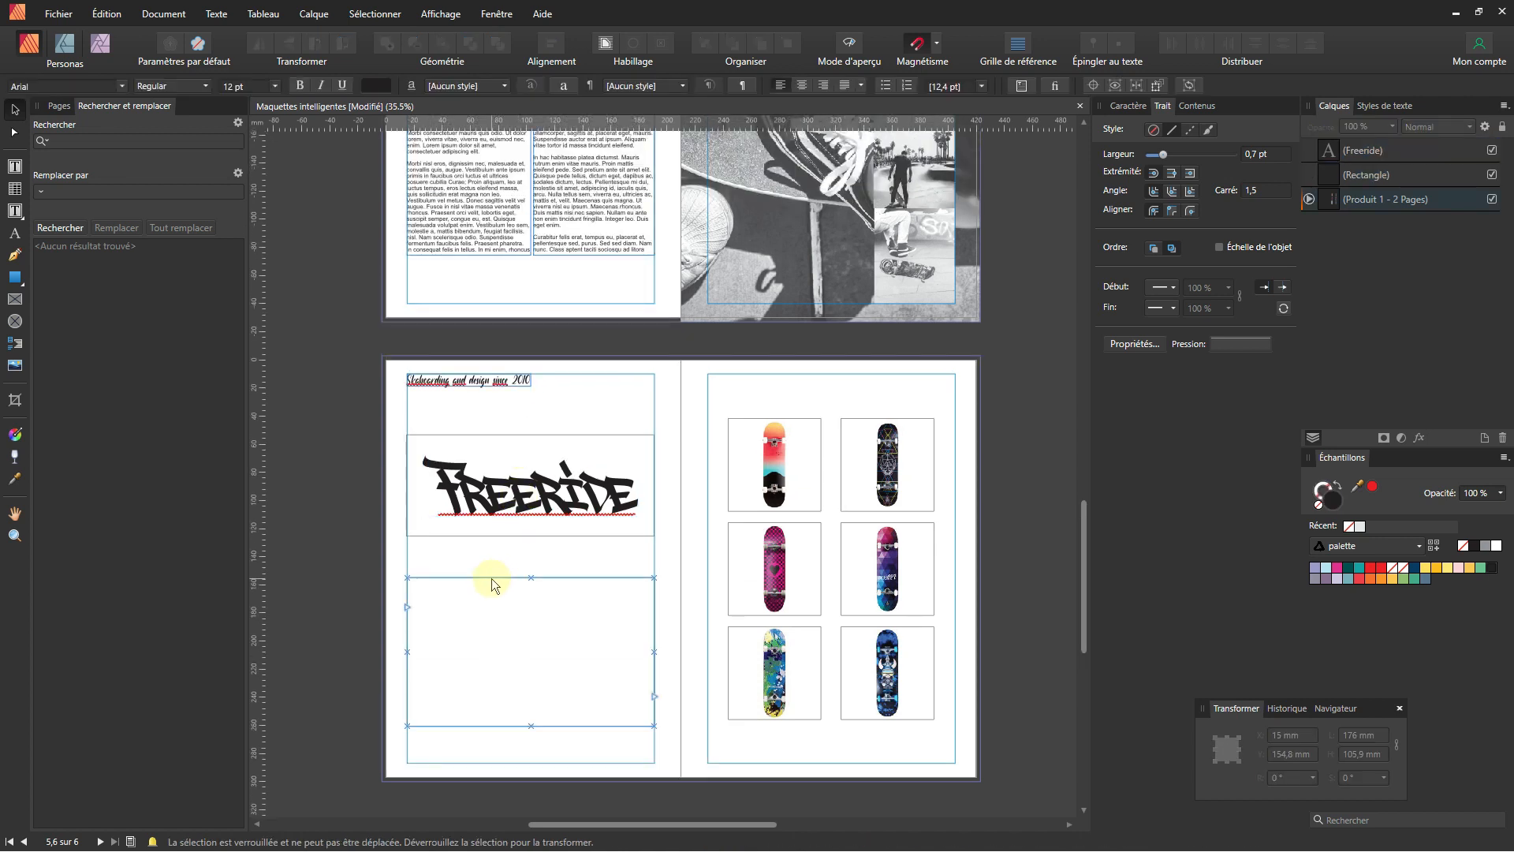
{"action": "left_click", "coordinate": [219, 14]}
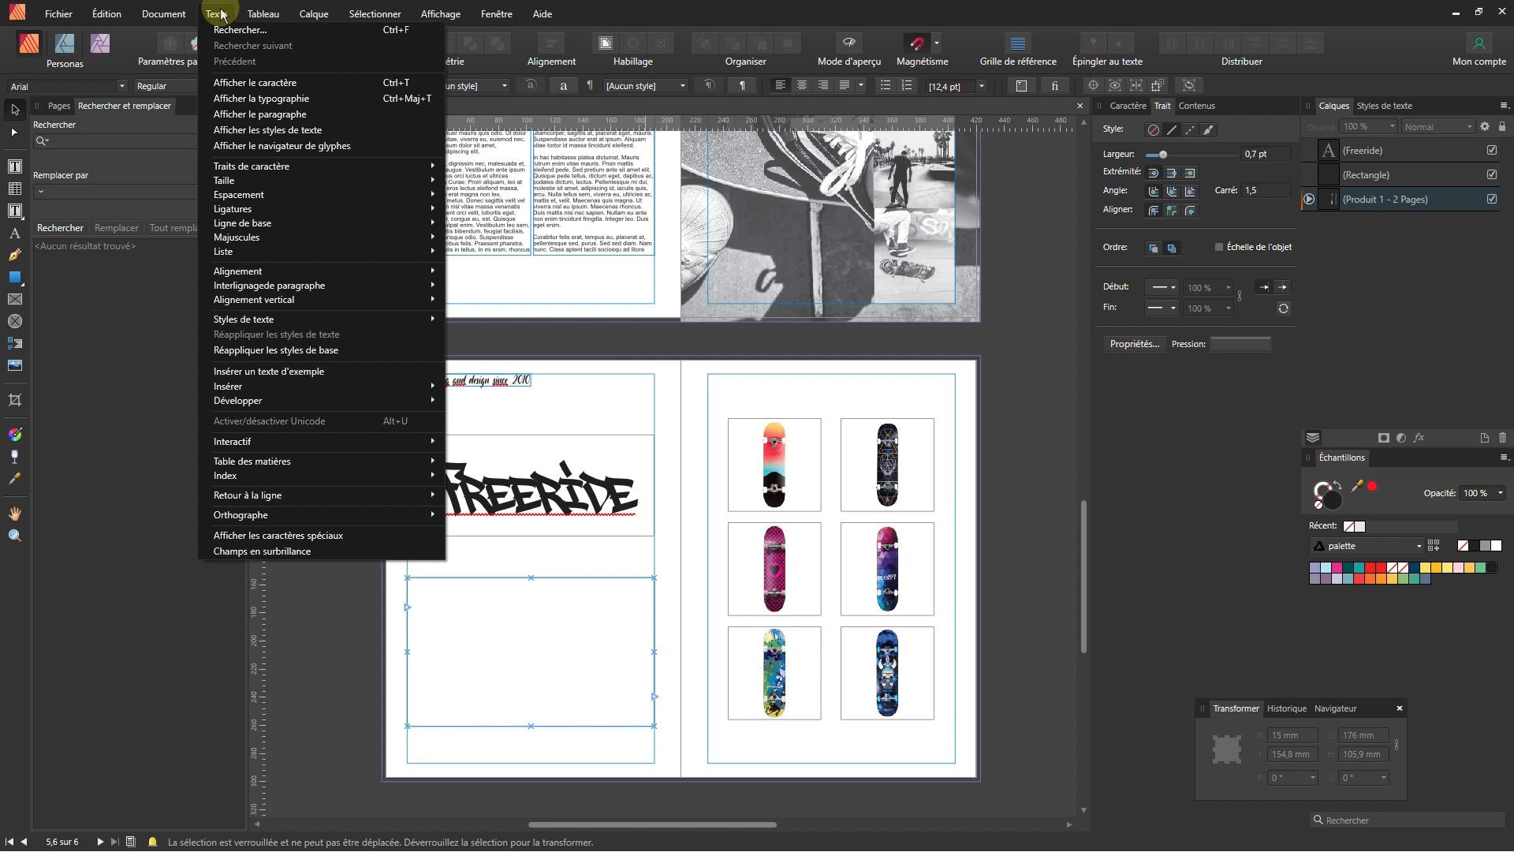
{"action": "left_click", "coordinate": [249, 373]}
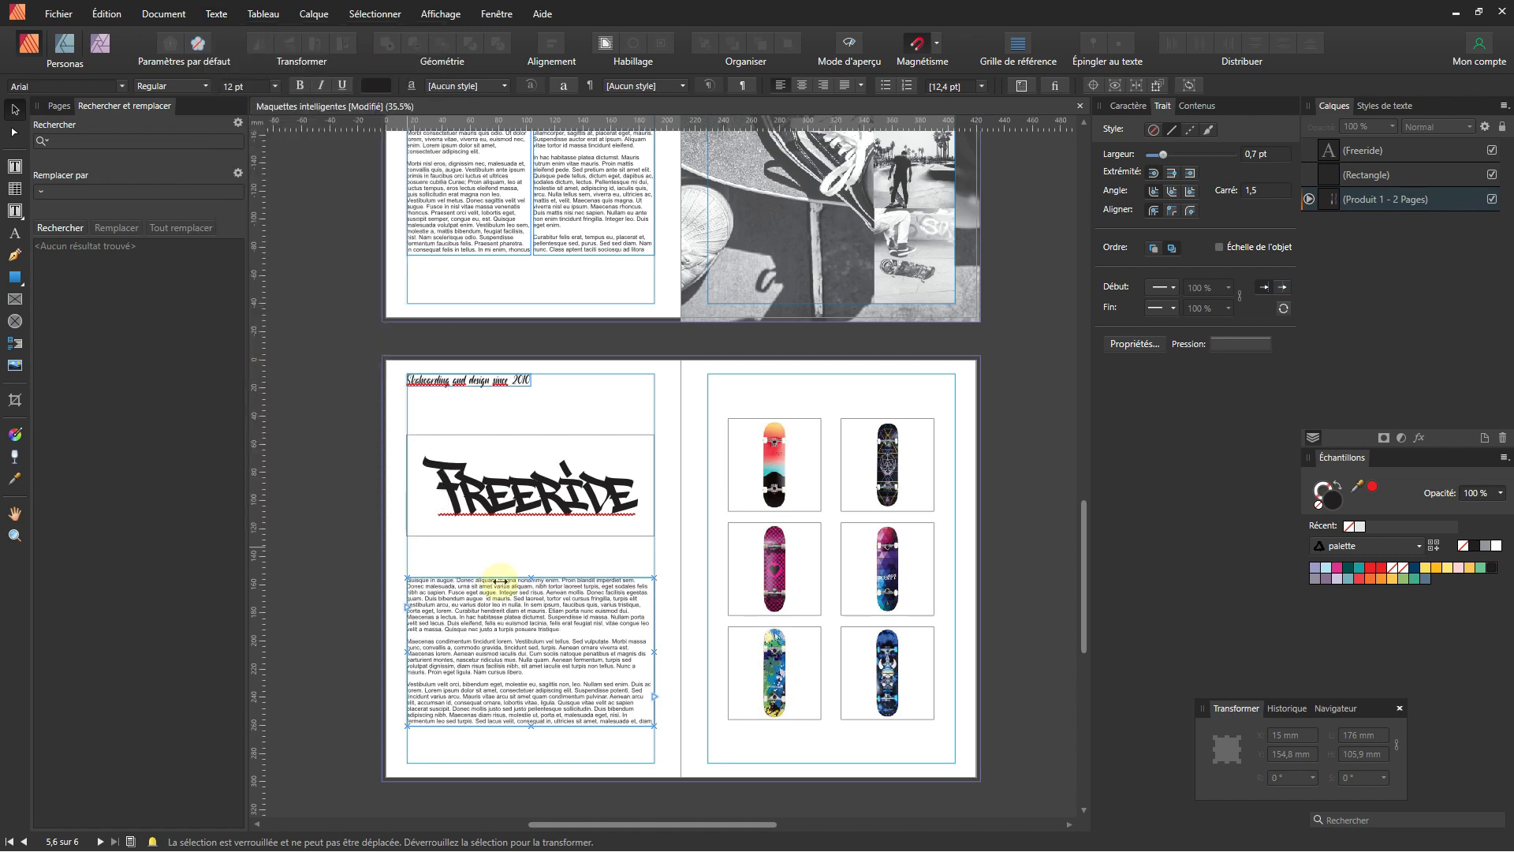
{"action": "scroll", "coordinate": [504, 580], "scroll_direction": "down", "scroll_amount": 3}
{"action": "scroll", "coordinate": [521, 552], "scroll_direction": "down", "scroll_amount": 2}
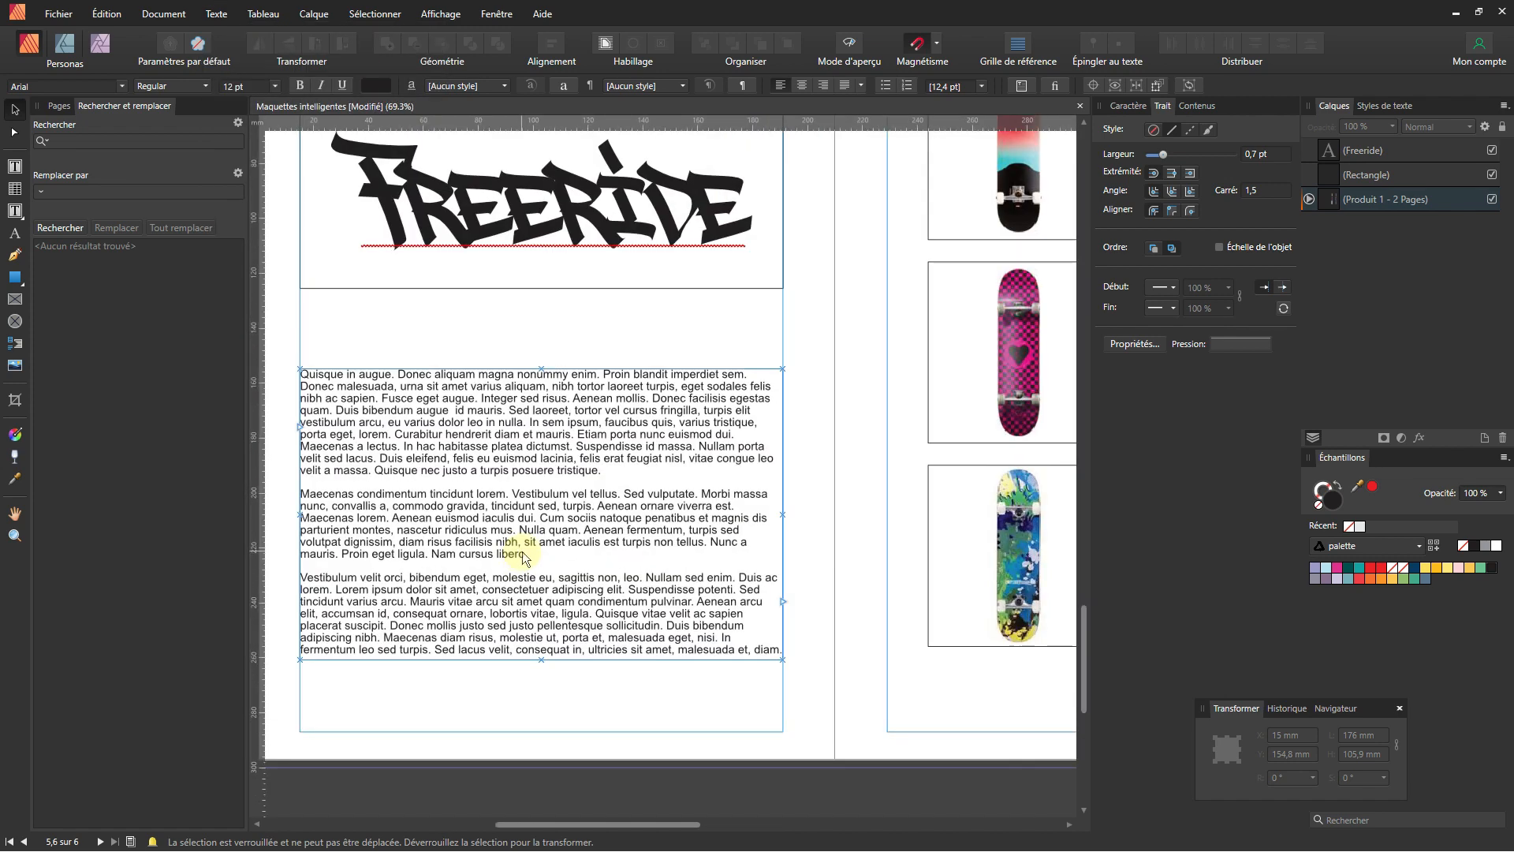
{"action": "scroll", "coordinate": [553, 456], "scroll_direction": "up", "scroll_amount": 2}
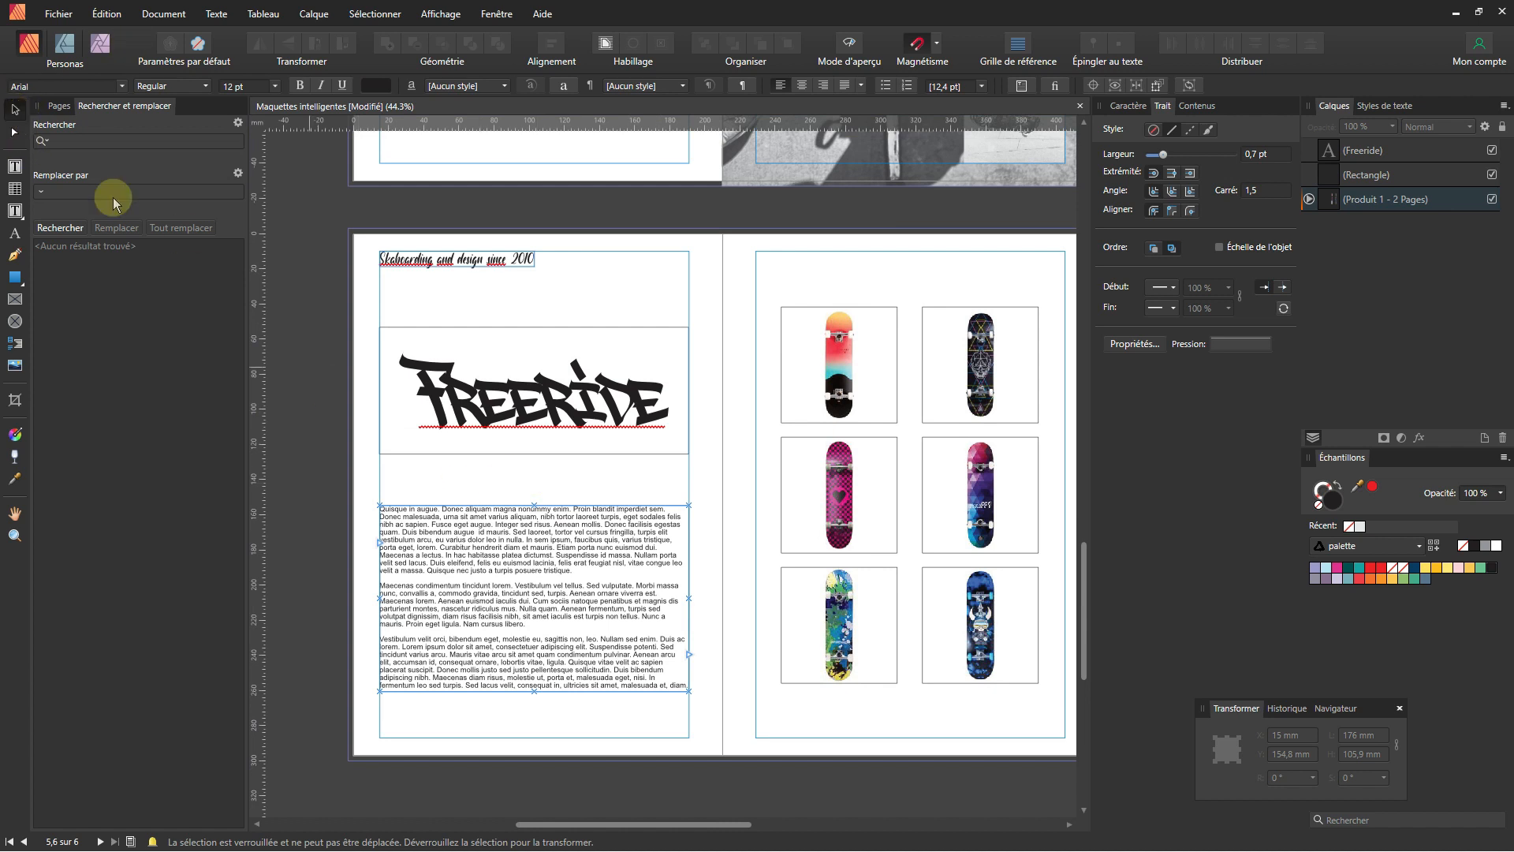
- Duplicate the pages 5,6 spread
{"action": "left_click", "coordinate": [59, 106]}
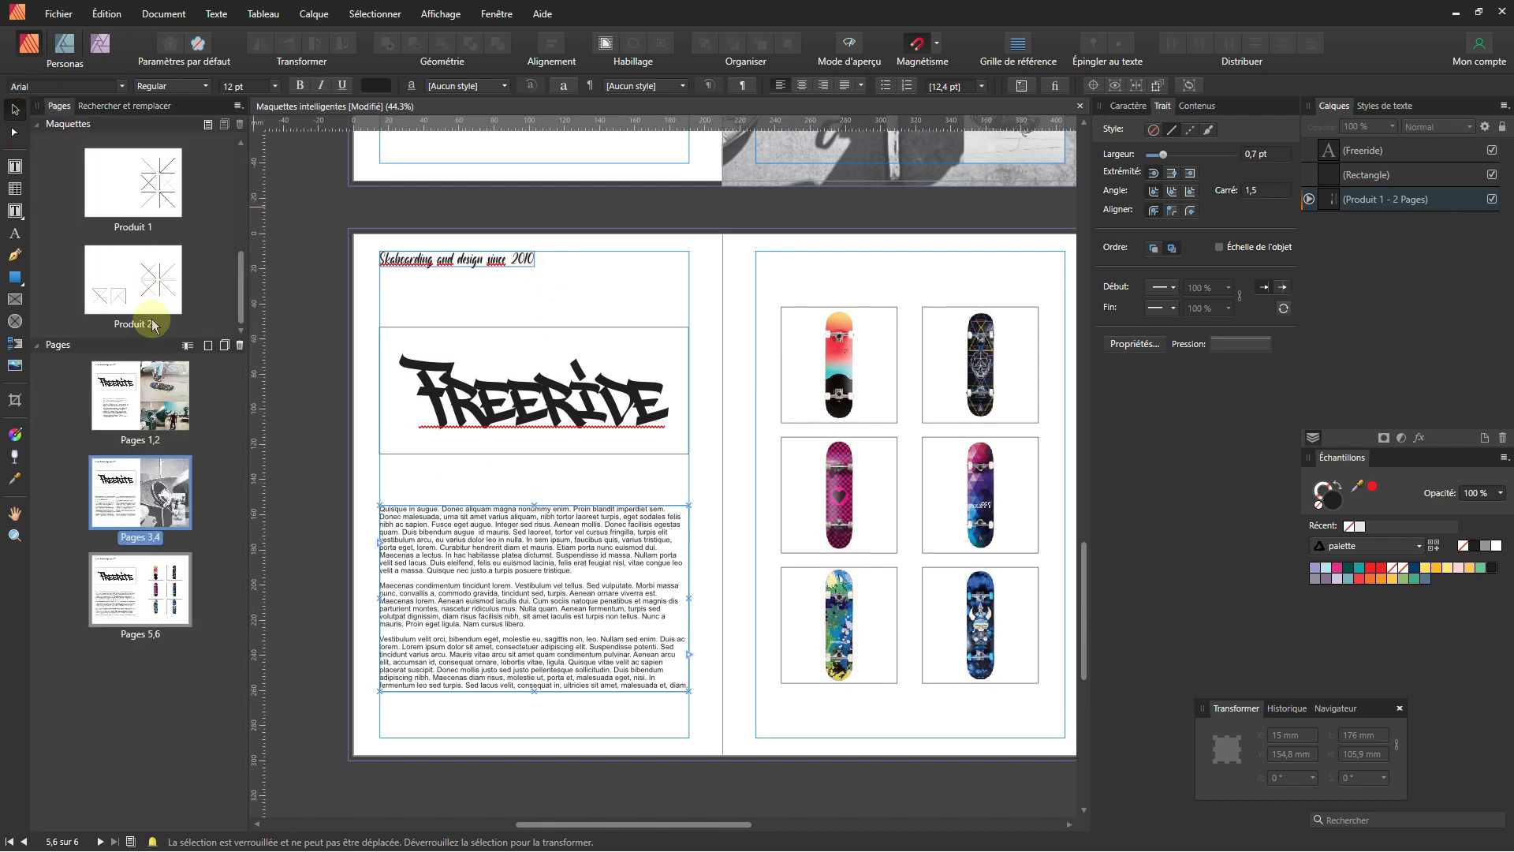
{"action": "left_click", "coordinate": [152, 628]}
{"action": "right_click", "coordinate": [123, 631]}
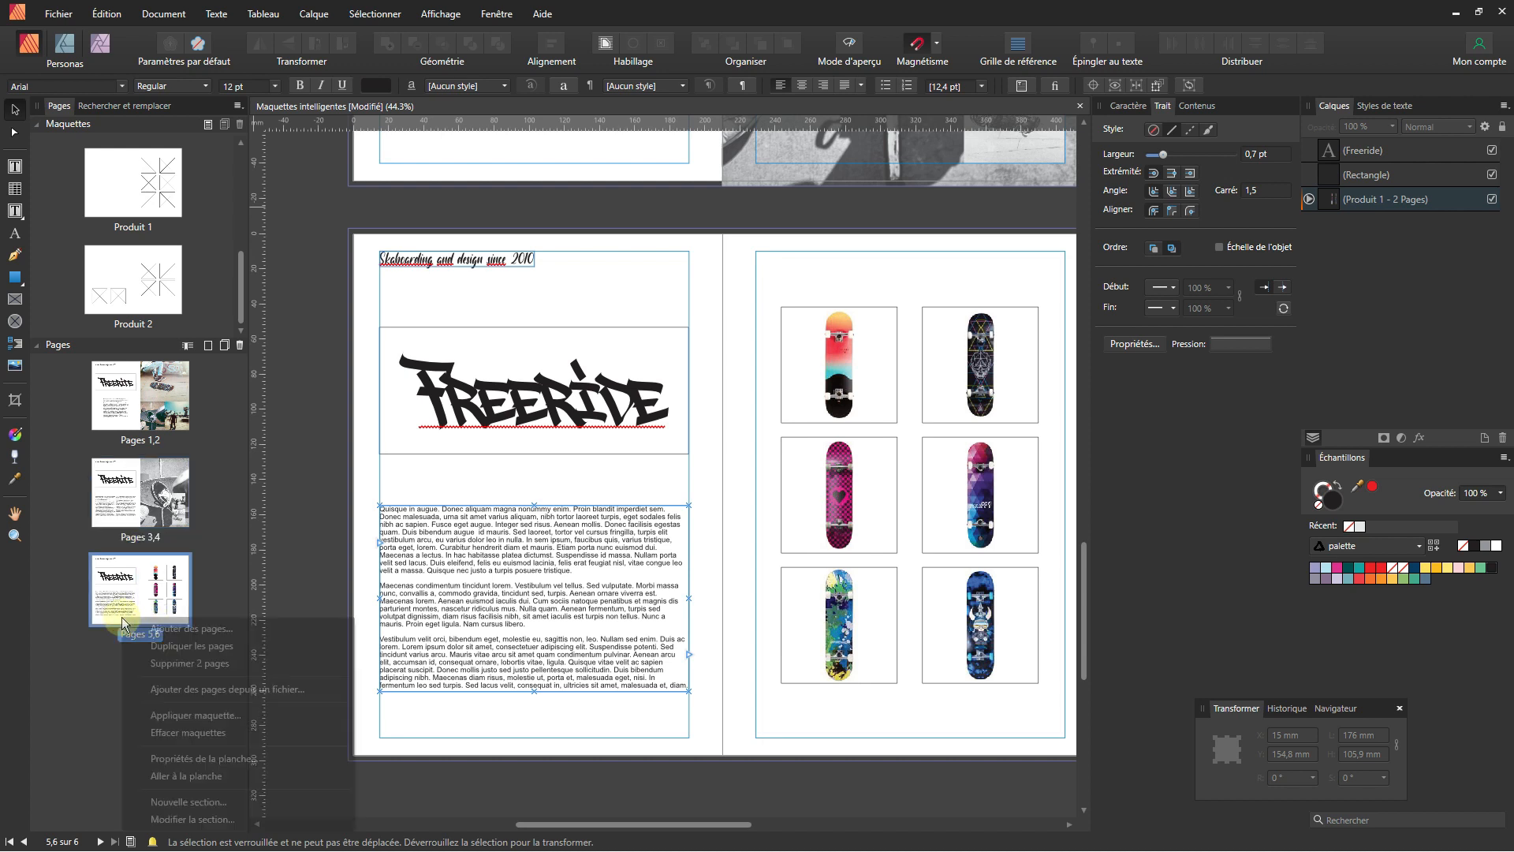
{"action": "left_click", "coordinate": [166, 652]}
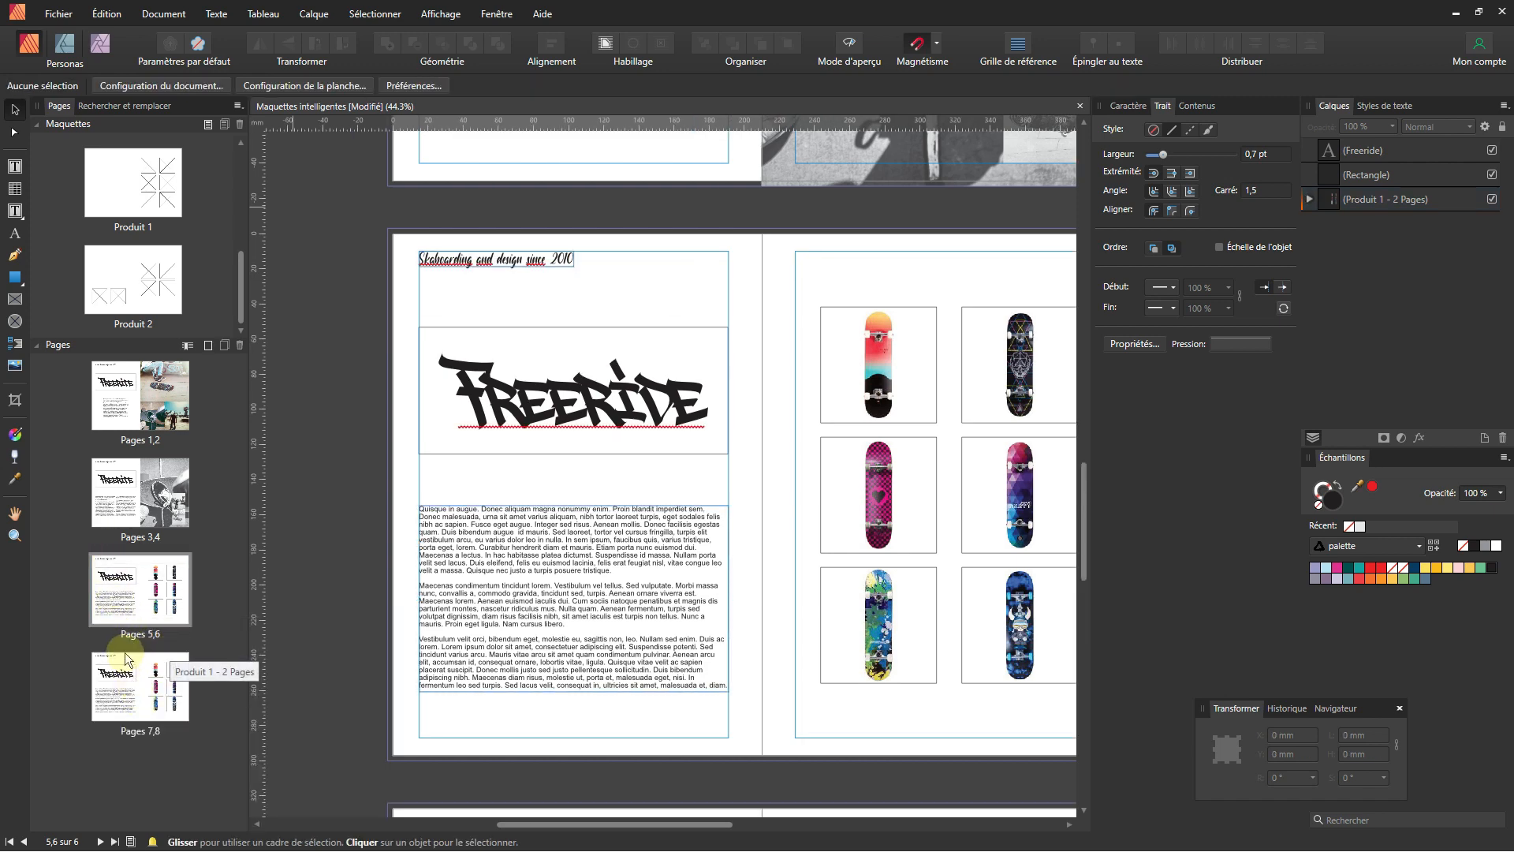
- Apply the Produit 2 master to the duplicated pages 7,8 spread
{"action": "left_click", "coordinate": [122, 680]}
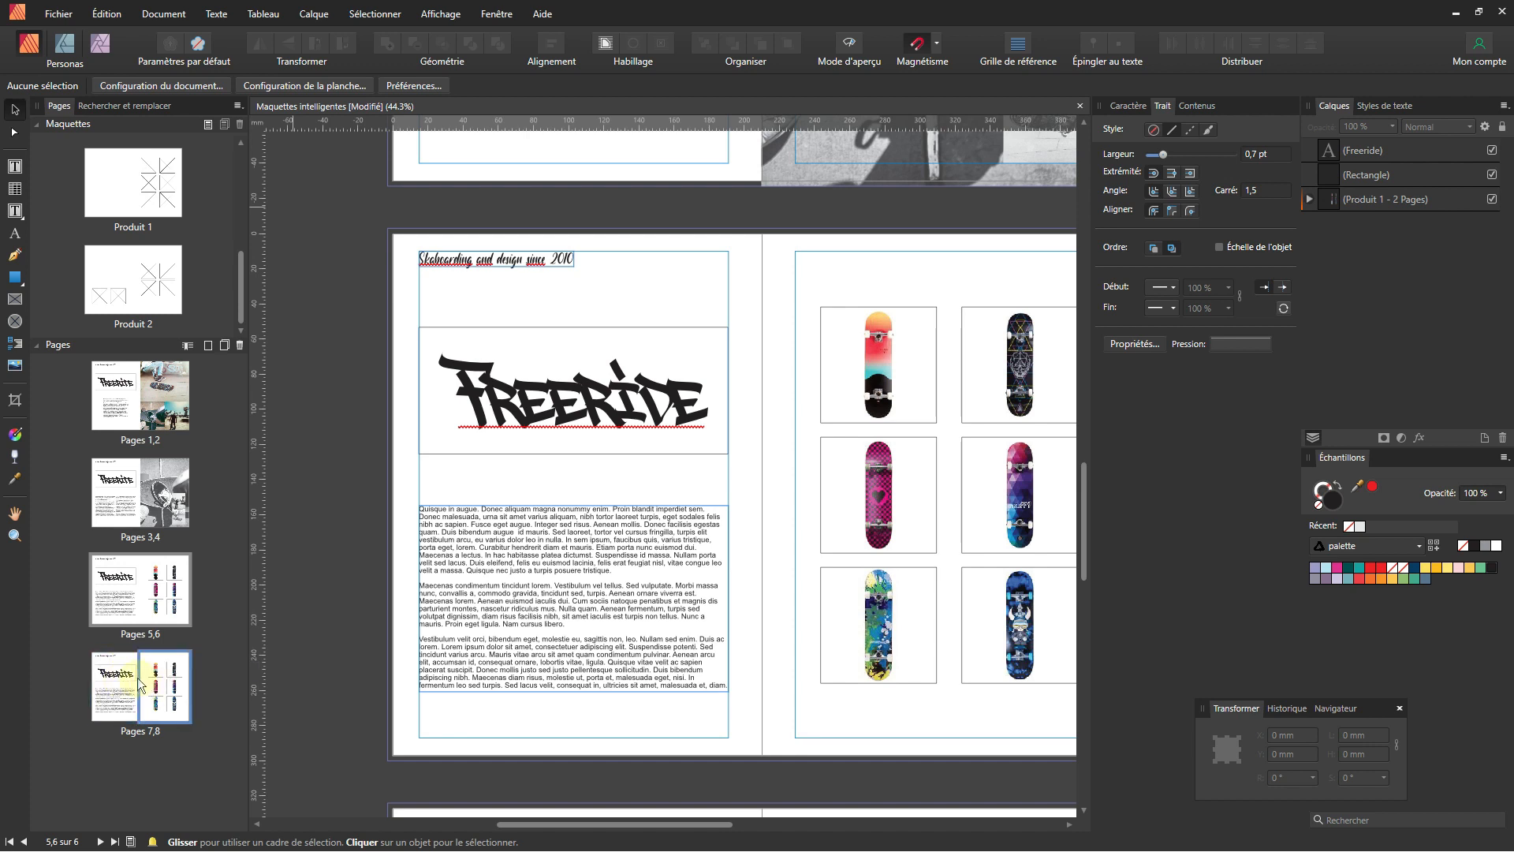
{"action": "left_click", "coordinate": [142, 684]}
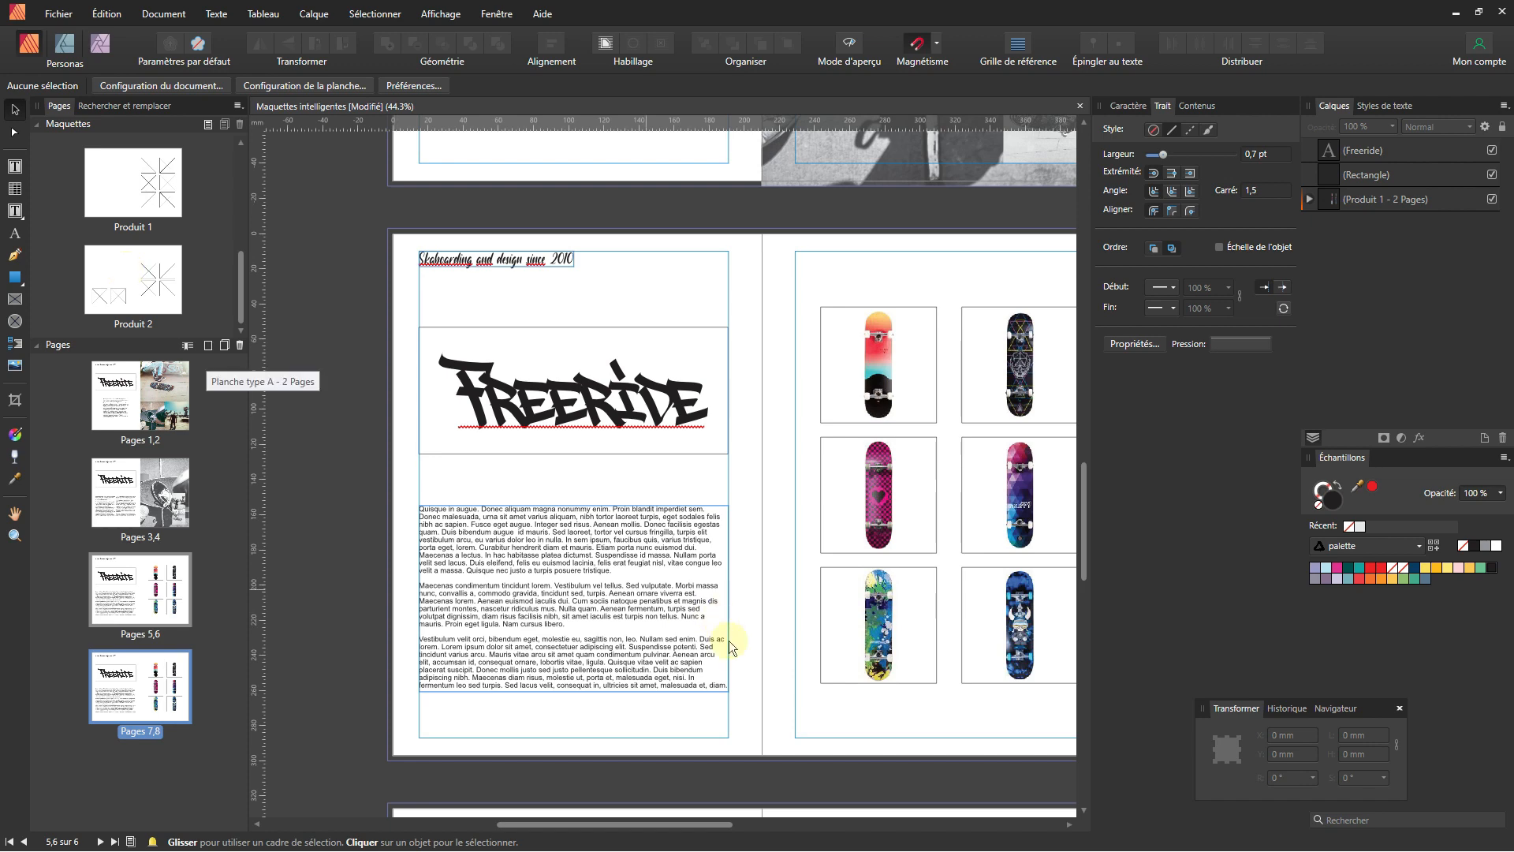
{"action": "scroll", "coordinate": [721, 643], "scroll_direction": "down", "scroll_amount": 7}
{"action": "scroll", "coordinate": [746, 570], "scroll_direction": "down", "scroll_amount": 2}
{"action": "left_click_drag", "start_coordinate": [749, 567], "coordinate": [648, 565]}
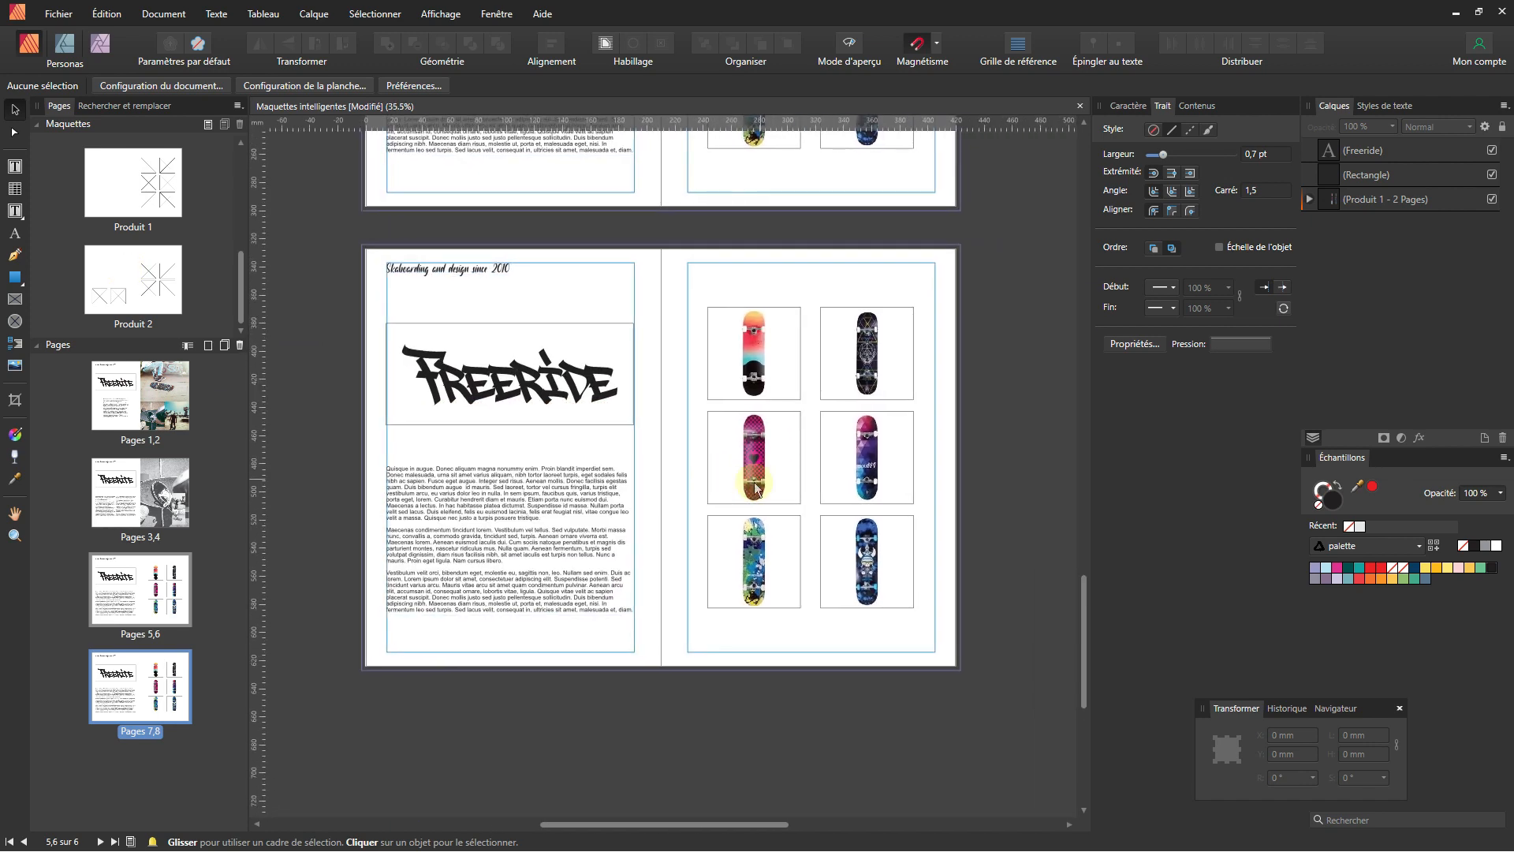
{"action": "scroll", "coordinate": [679, 430], "scroll_direction": "up", "scroll_amount": 1}
{"action": "scroll", "coordinate": [610, 454], "scroll_direction": "left", "scroll_amount": 1}
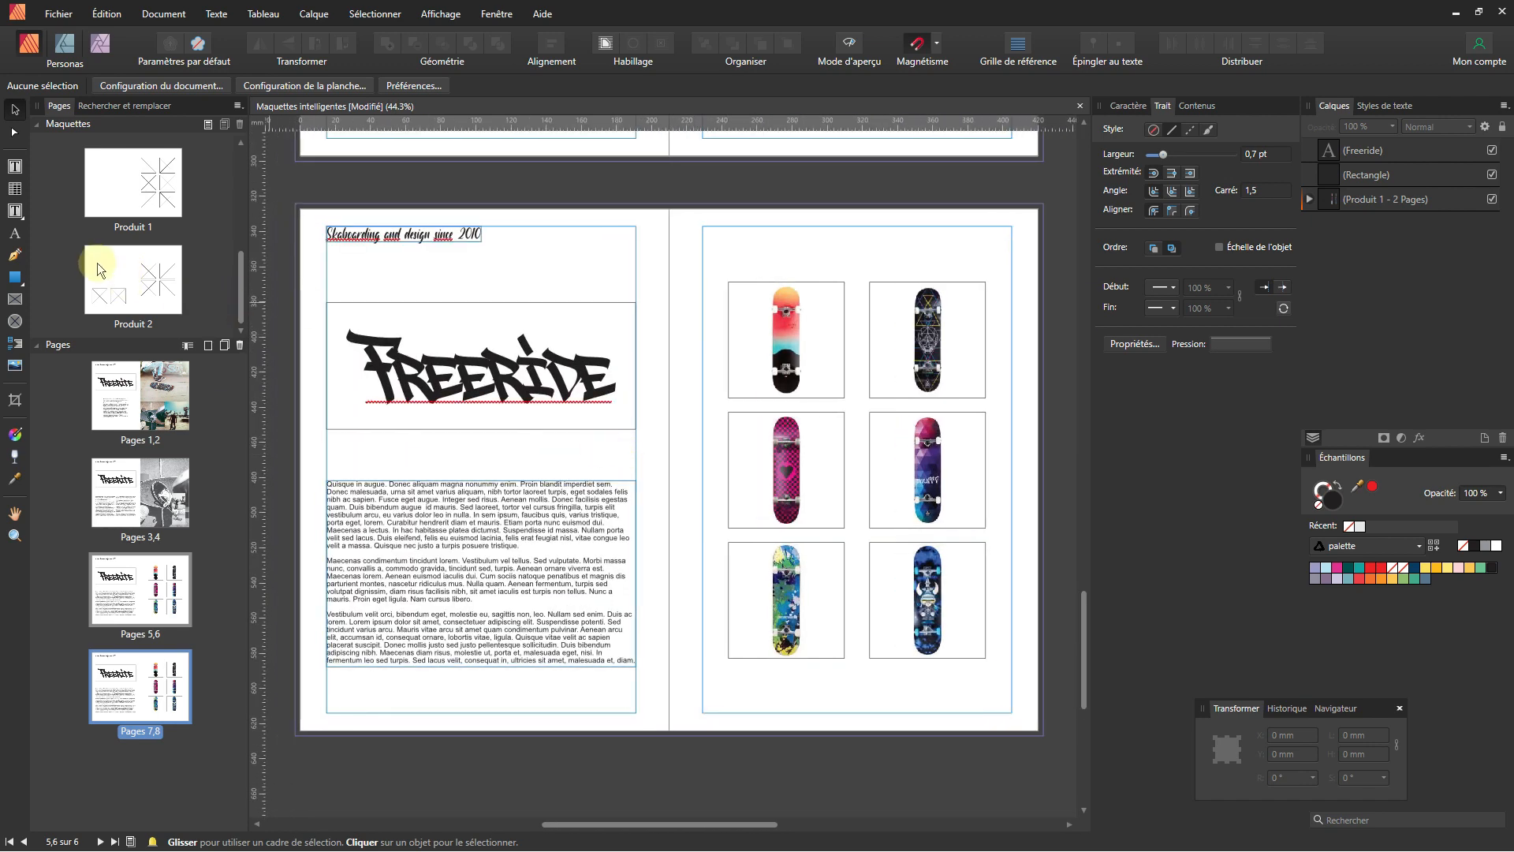
{"action": "mouse_move", "coordinate": [117, 270]}
{"action": "left_mouse_down"}
{"action": "mouse_move", "coordinate": [147, 272]}
{"action": "mouse_move", "coordinate": [154, 304]}
{"action": "mouse_move", "coordinate": [127, 281]}
{"action": "mouse_move", "coordinate": [136, 746]}
{"action": "mouse_move", "coordinate": [140, 683]}
{"action": "left_mouse_up"}
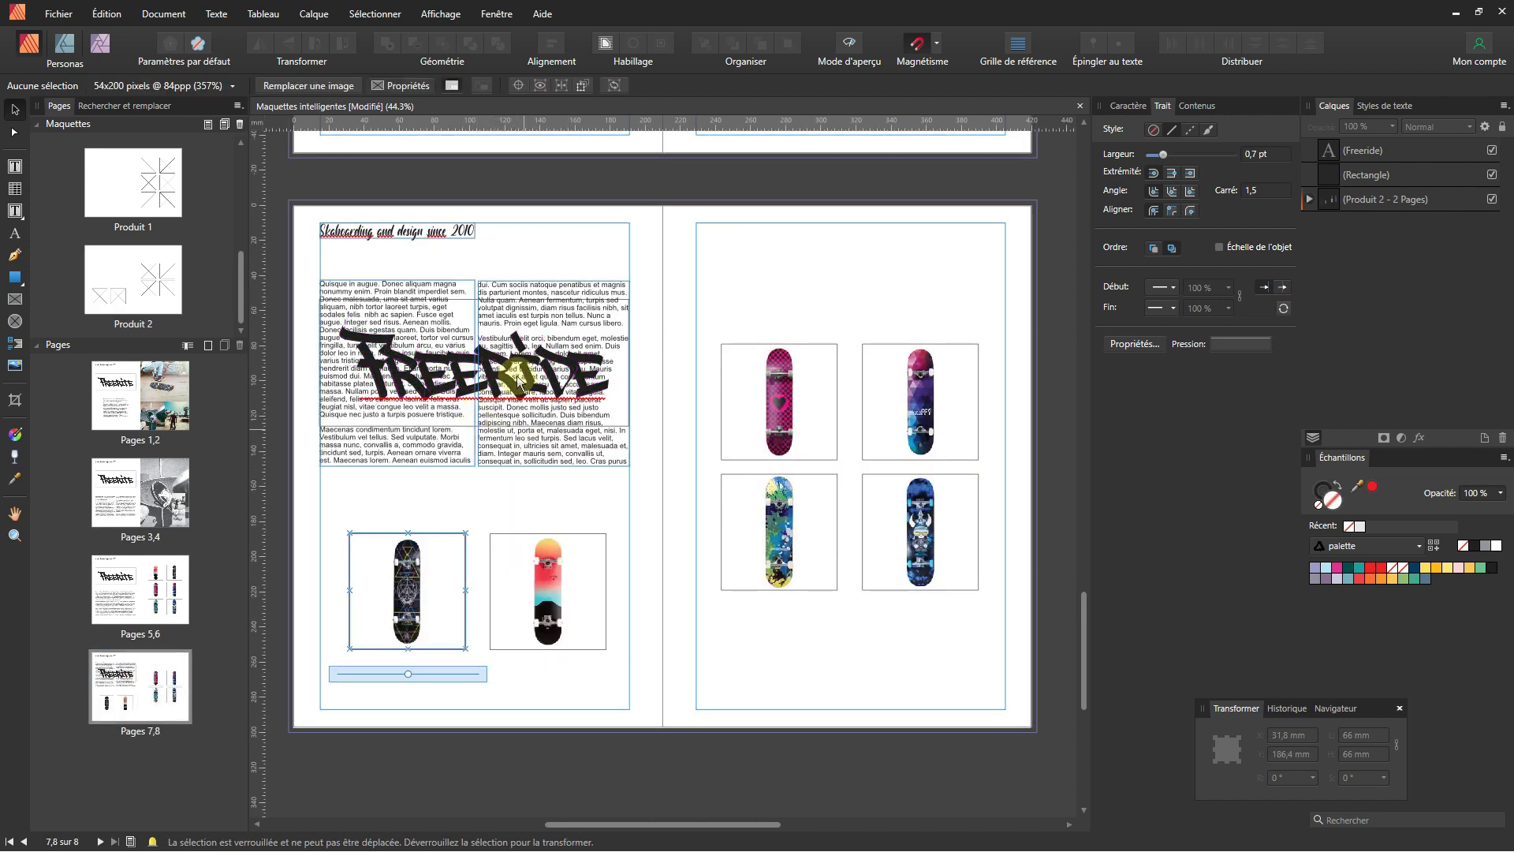
- Move the Freeride title and its rectangle from page 7 to the top of page 8, above the four skateboards
{"action": "left_click", "coordinate": [507, 390]}
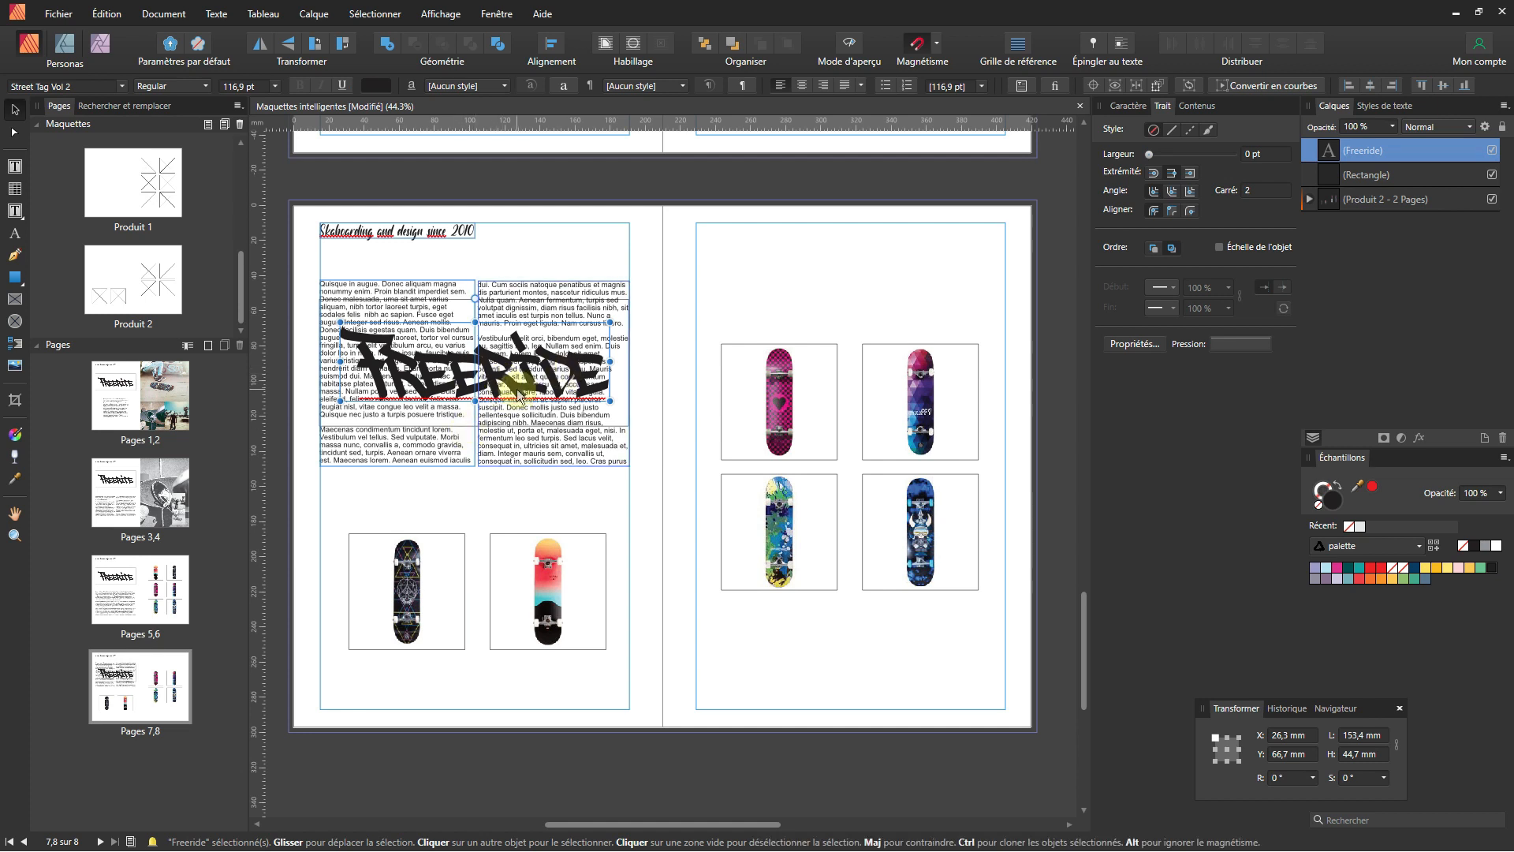
{"action": "left_click", "coordinate": [472, 425], "text": "shift"}
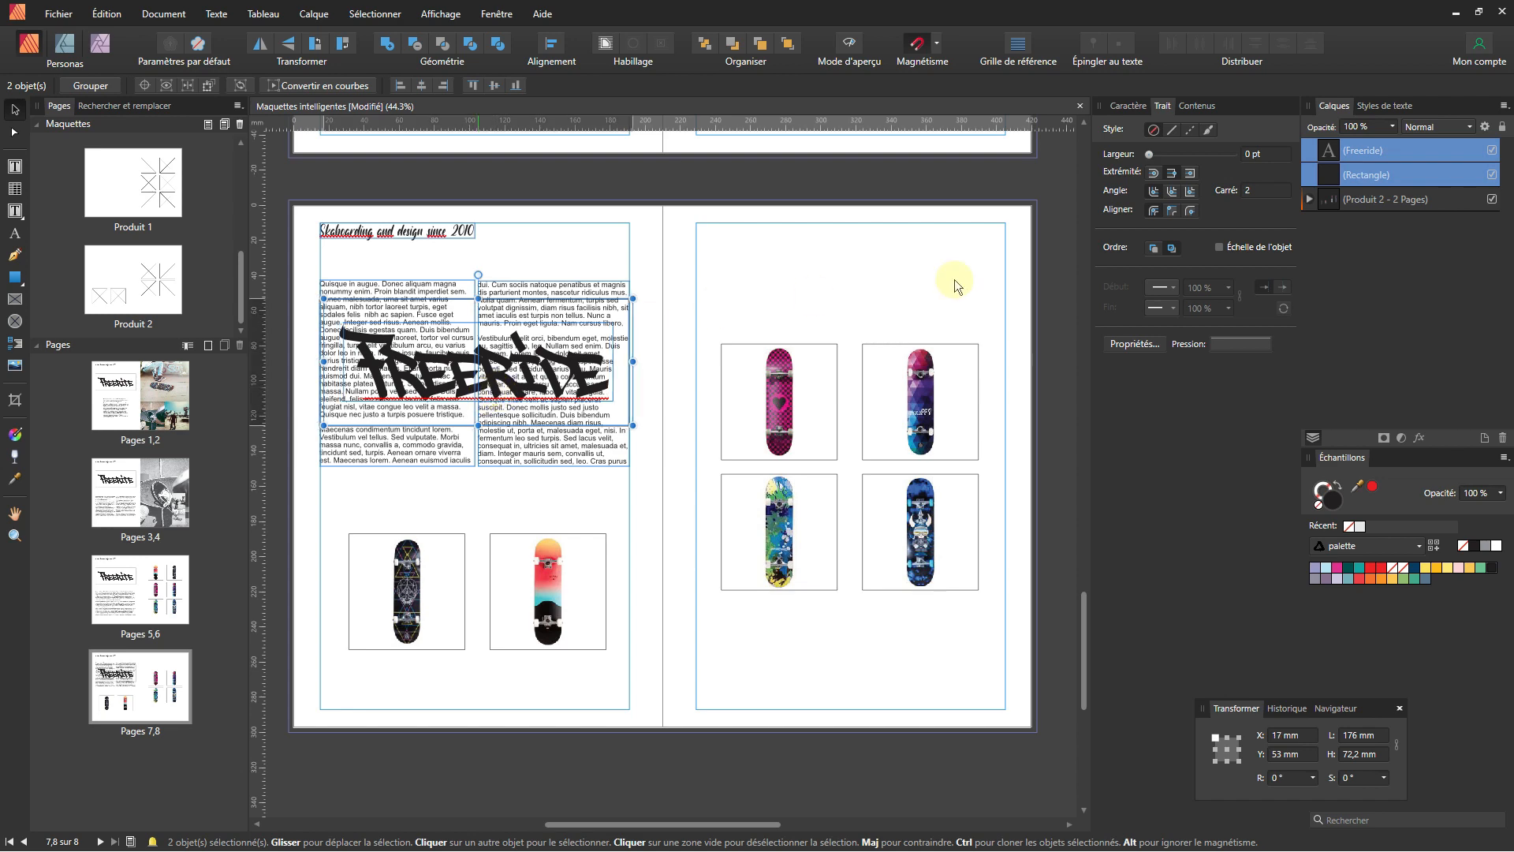
{"action": "left_click_drag", "start_coordinate": [491, 396], "coordinate": [863, 310]}
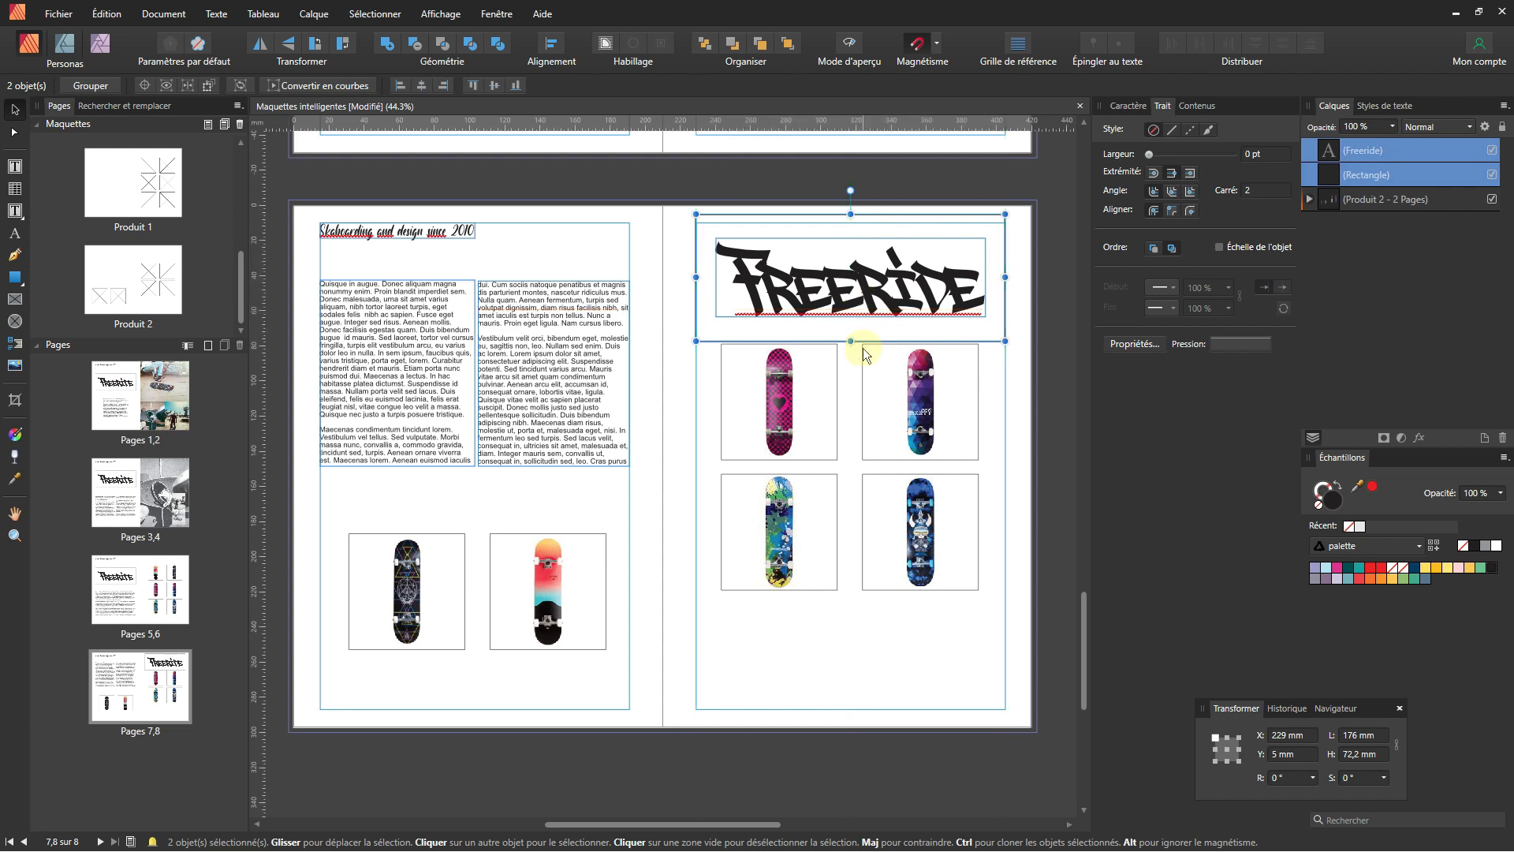
{"action": "left_click", "coordinate": [807, 684]}
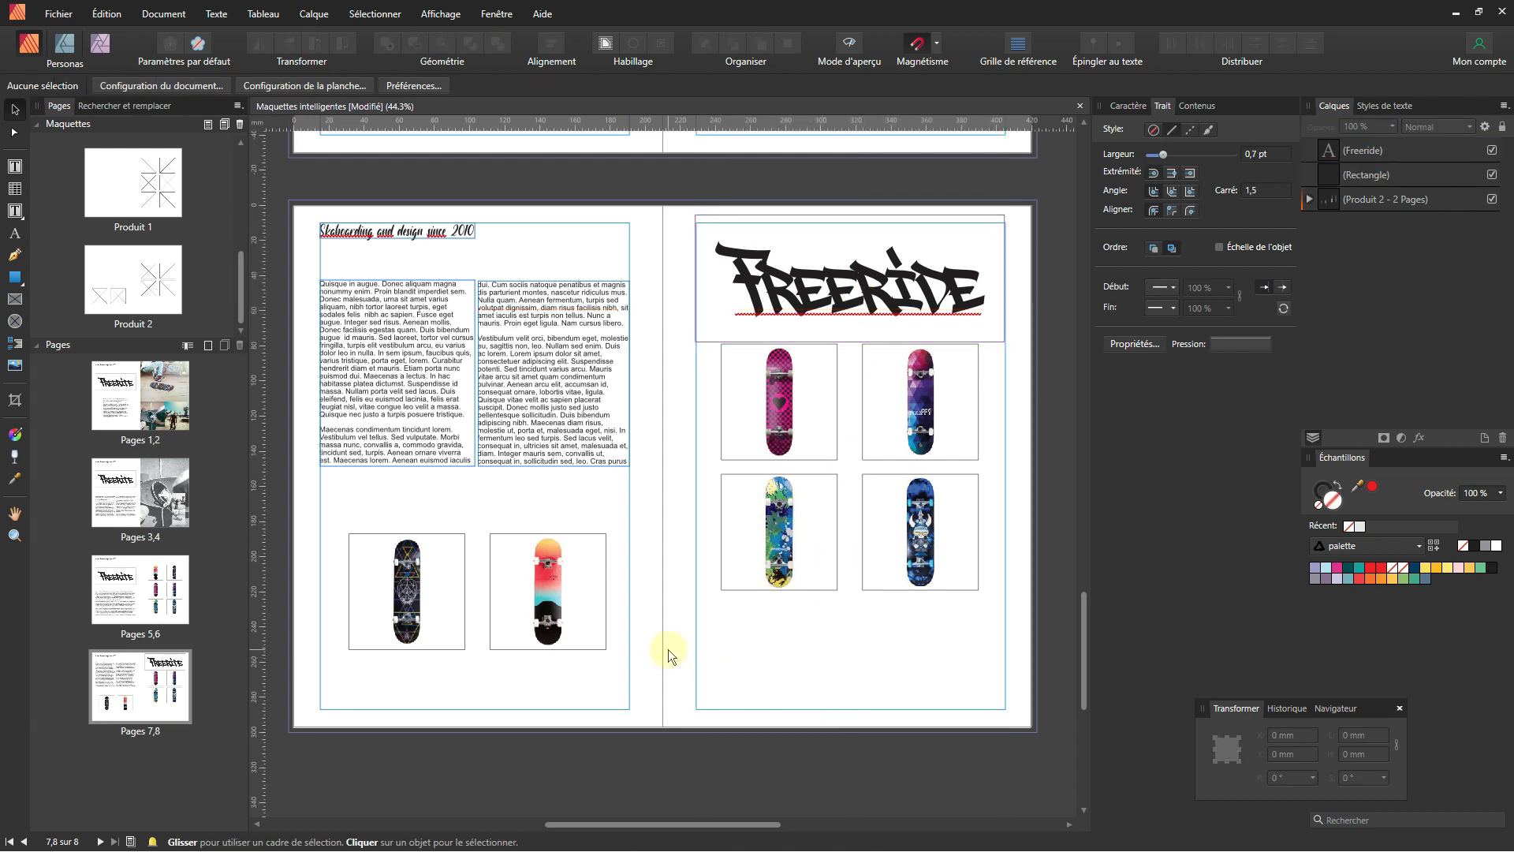